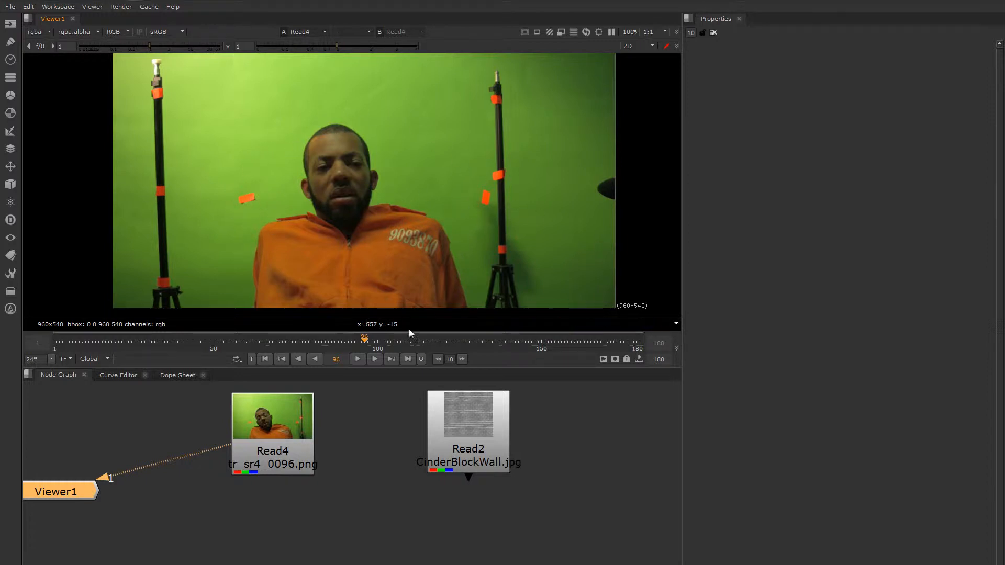
Review the green-screen footage across the frame range and add a Tracker node below the Read4 clip.
{"action": "left_click", "coordinate": [330, 342]}
{"action": "left_click_drag", "start_coordinate": [327, 341], "coordinate": [527, 345]}
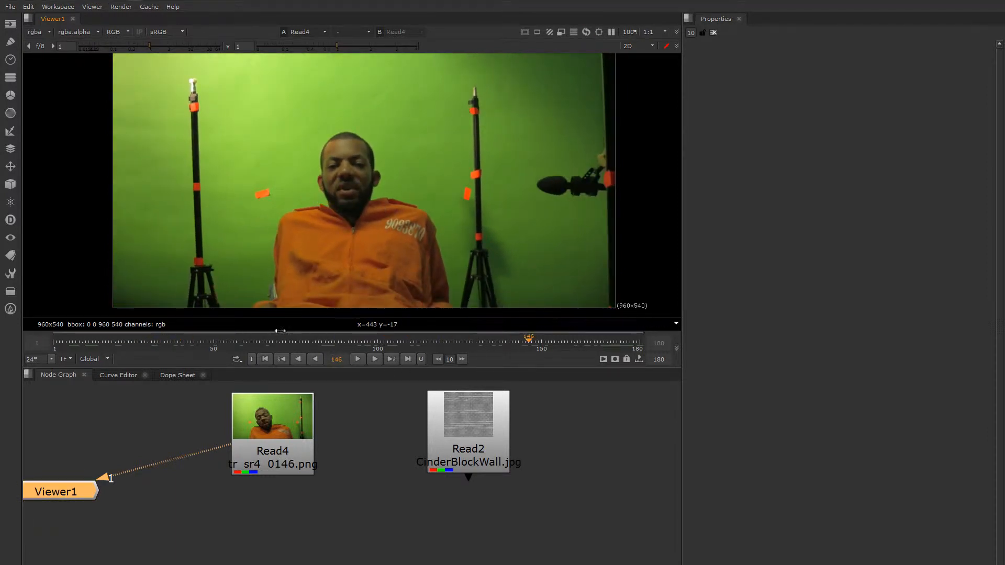
{"action": "left_click_drag", "start_coordinate": [542, 344], "coordinate": [161, 344]}
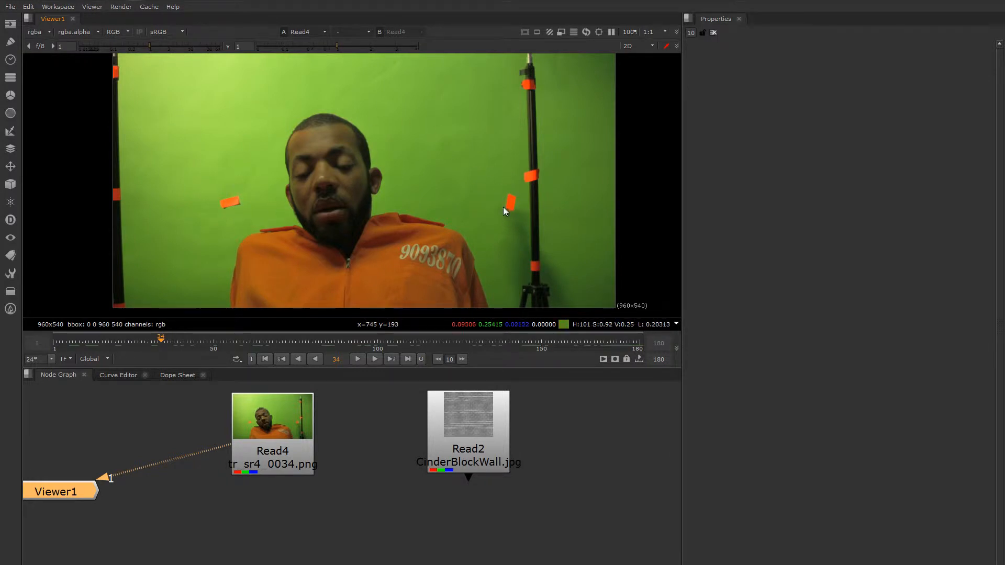
{"action": "left_click", "coordinate": [285, 433]}
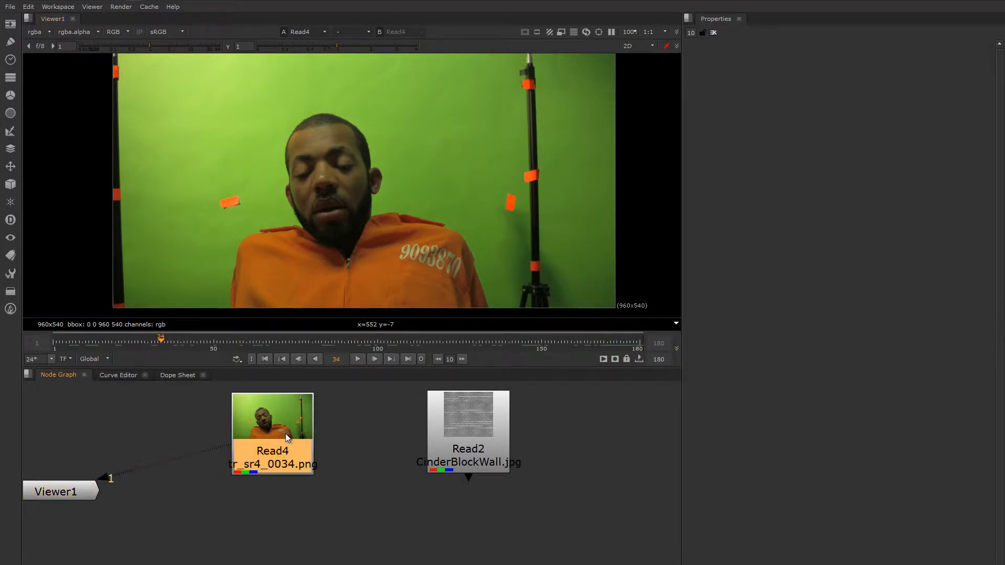
{"action": "key", "text": "Tab"}
{"action": "type", "text": "tracker"}
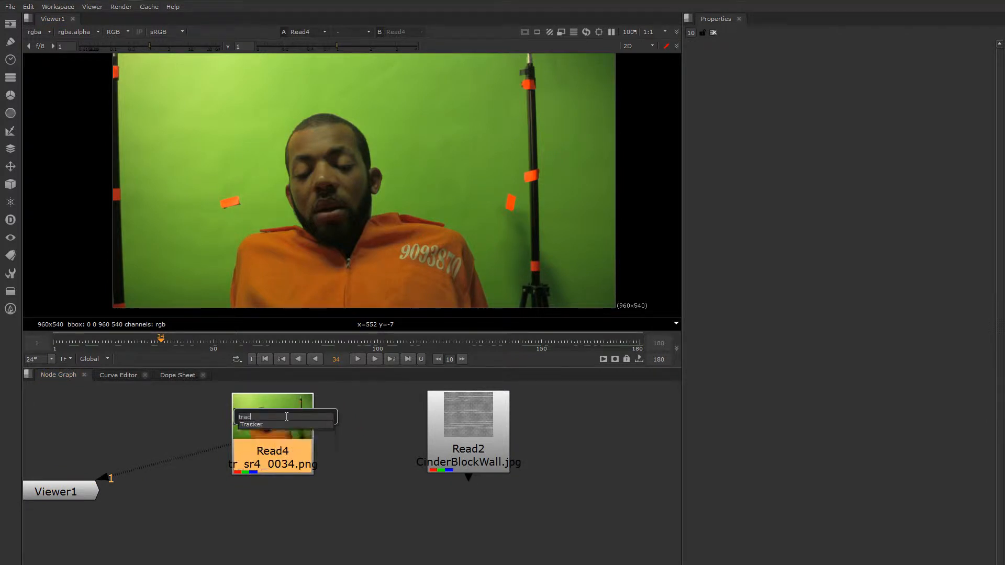
{"action": "key", "text": "Return"}
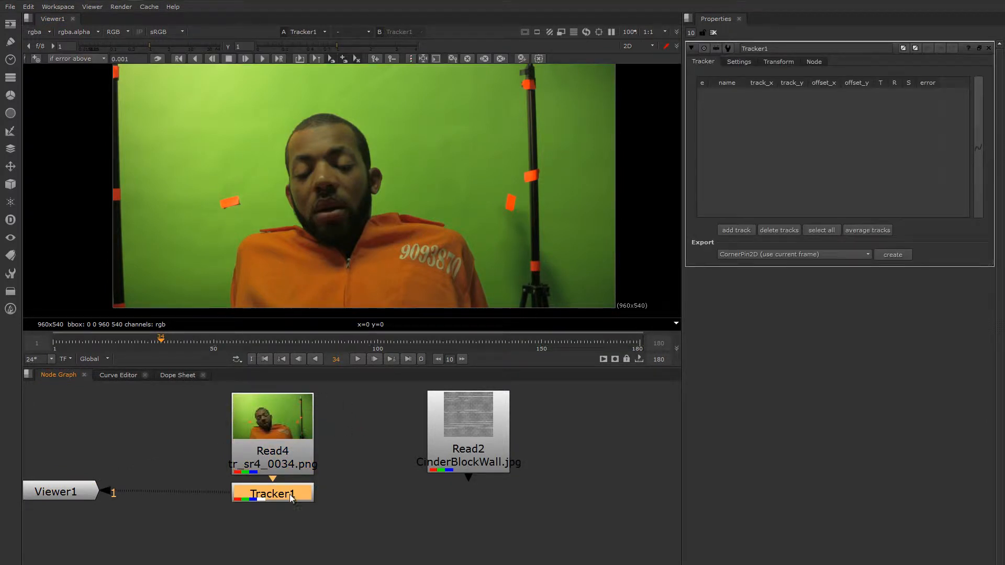
{"action": "left_click_drag", "start_coordinate": [292, 495], "coordinate": [292, 500]}
At frame 1, place two tracks on the upper corners of the left wall's orange tape marker, at about (192.5, 207.5) and (228, 216).
{"action": "left_click_drag", "start_coordinate": [140, 340], "coordinate": [54, 363]}
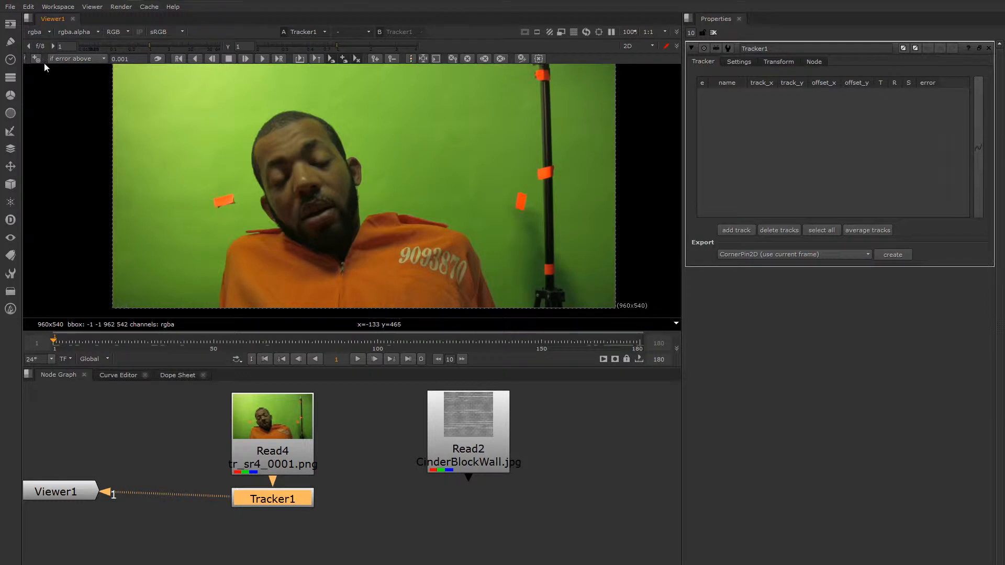
{"action": "left_click", "coordinate": [215, 201], "text": "ctrl+alt"}
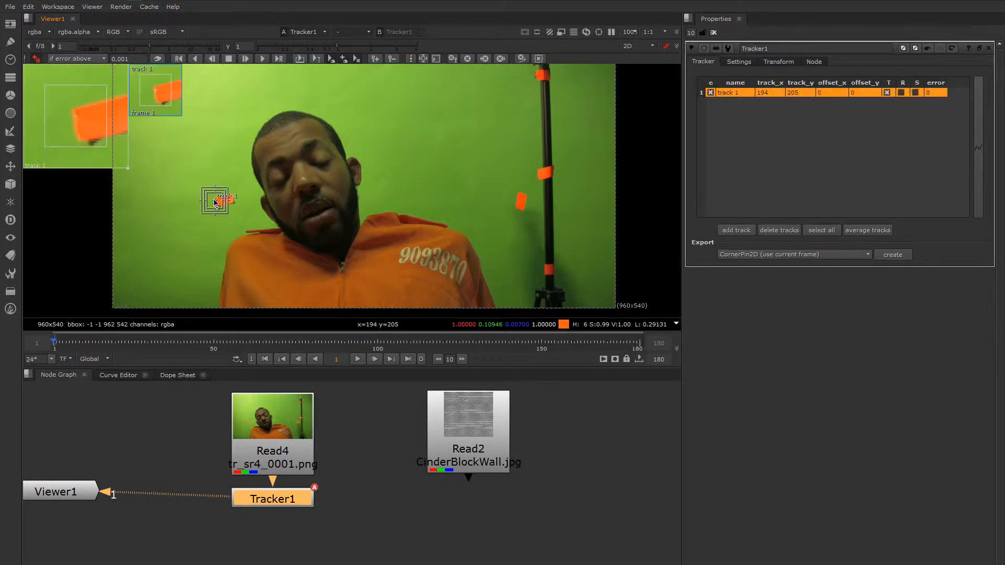
{"action": "mouse_move", "coordinate": [222, 209]}
{"action": "left_mouse_down"}
{"action": "mouse_move", "coordinate": [202, 189]}
{"action": "mouse_move", "coordinate": [213, 198]}
{"action": "left_mouse_up"}
{"action": "scroll", "coordinate": [217, 205], "scroll_direction": "up", "scroll_amount": 2}
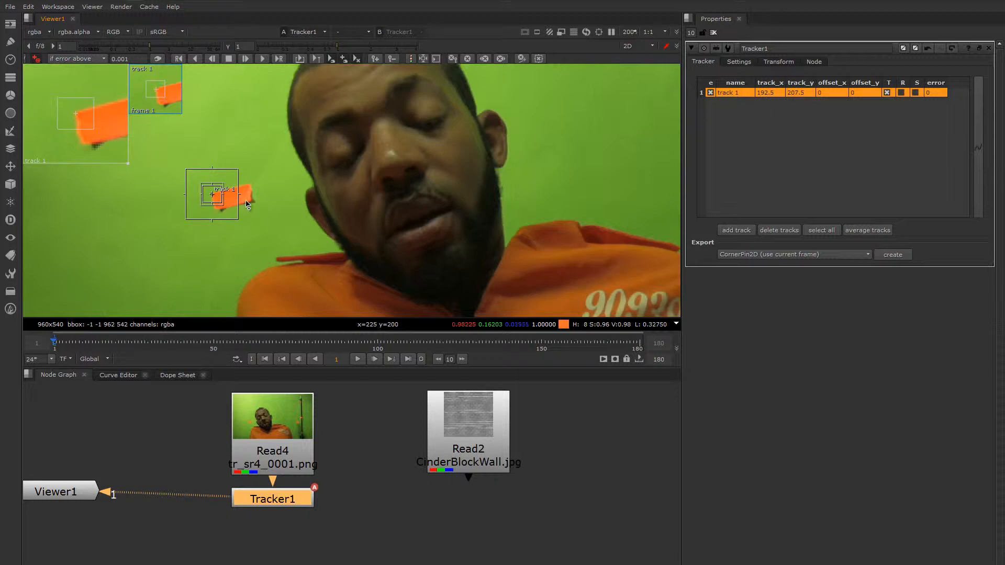
{"action": "scroll", "coordinate": [247, 204], "scroll_direction": "down", "scroll_amount": 2}
{"action": "scroll", "coordinate": [248, 207], "scroll_direction": "up", "scroll_amount": 3}
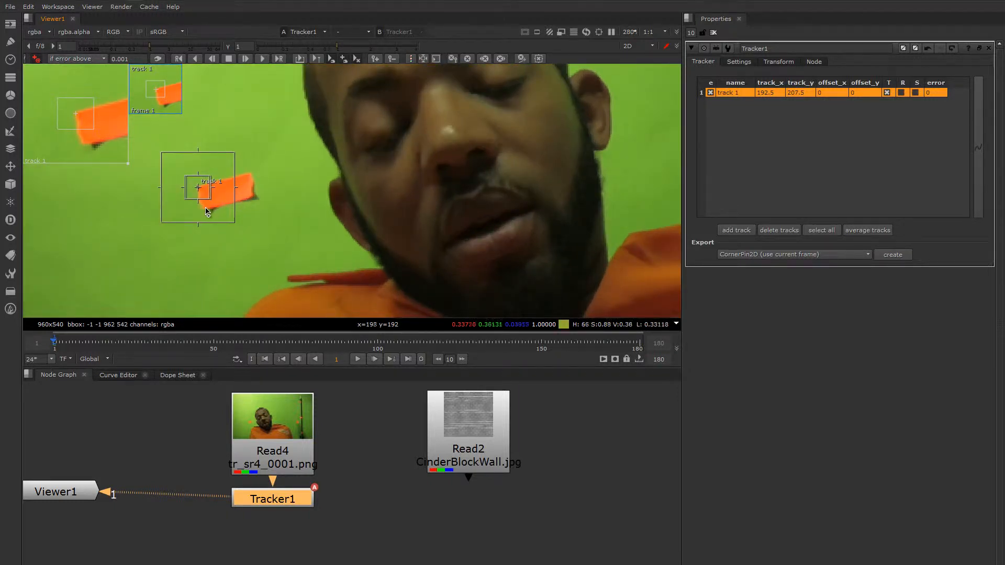
{"action": "left_click", "coordinate": [251, 178], "text": "ctrl+alt"}
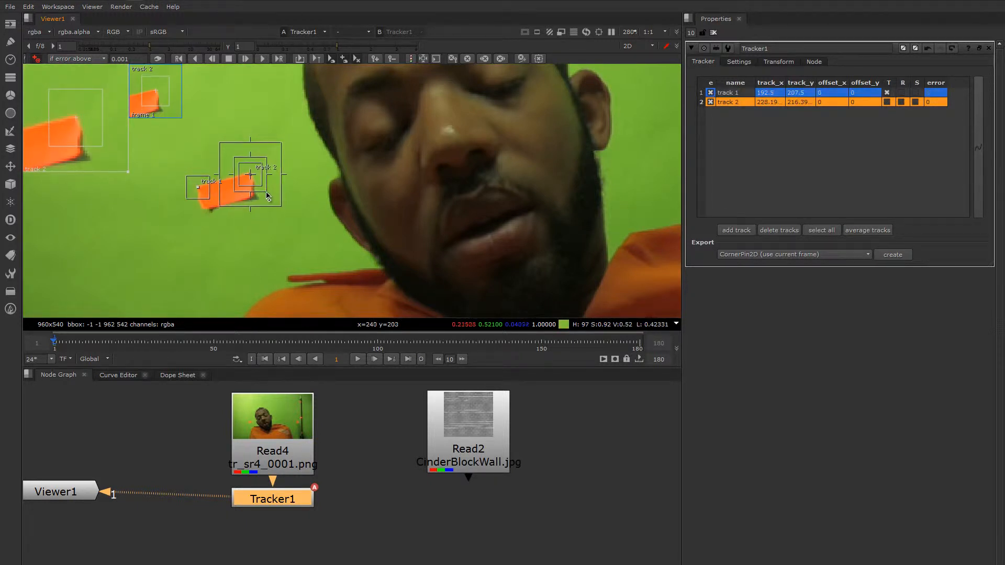
Add tracks on the right tape marker's upper-left corner (about 775, 220) and lower-right corner (about 784, 186), tightening both tracking boxes.
{"action": "scroll", "coordinate": [448, 241], "scroll_direction": "down", "scroll_amount": 3}
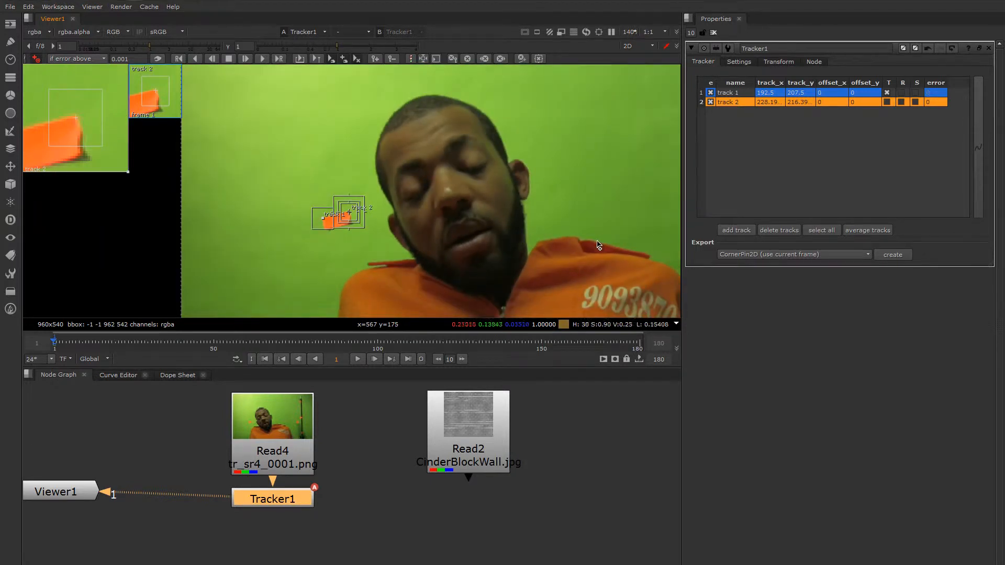
{"action": "right_click", "coordinate": [615, 252]}
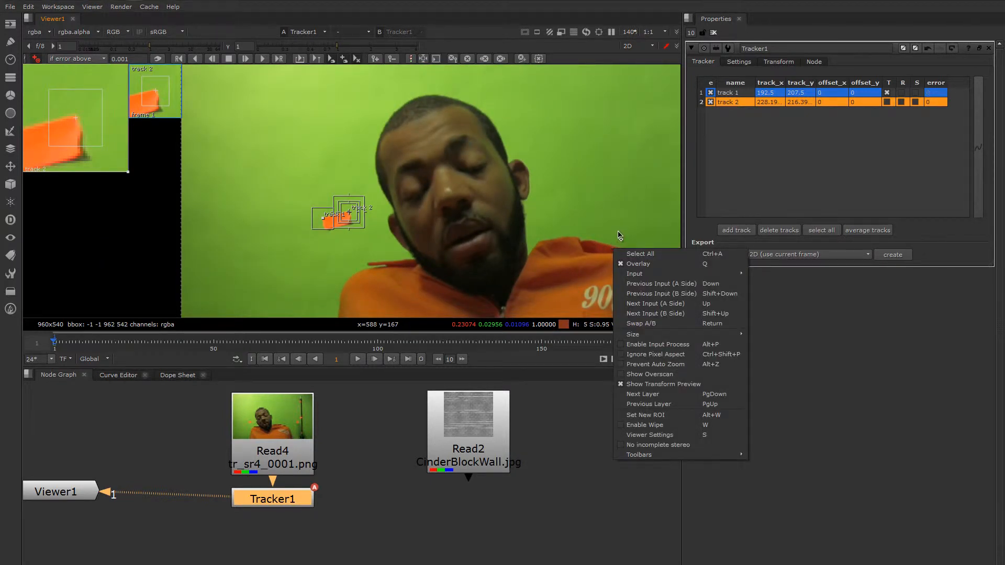
{"action": "middle_click_drag", "start_coordinate": [619, 236], "coordinate": [300, 227]}
{"action": "scroll", "coordinate": [438, 217], "scroll_direction": "up", "scroll_amount": 3}
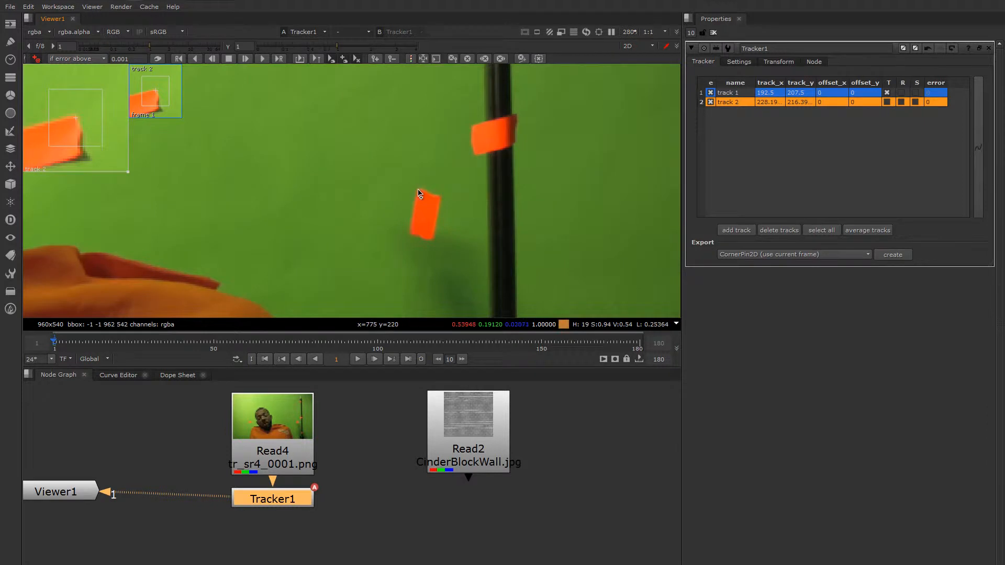
{"action": "left_click", "coordinate": [420, 193], "text": "ctrl+alt"}
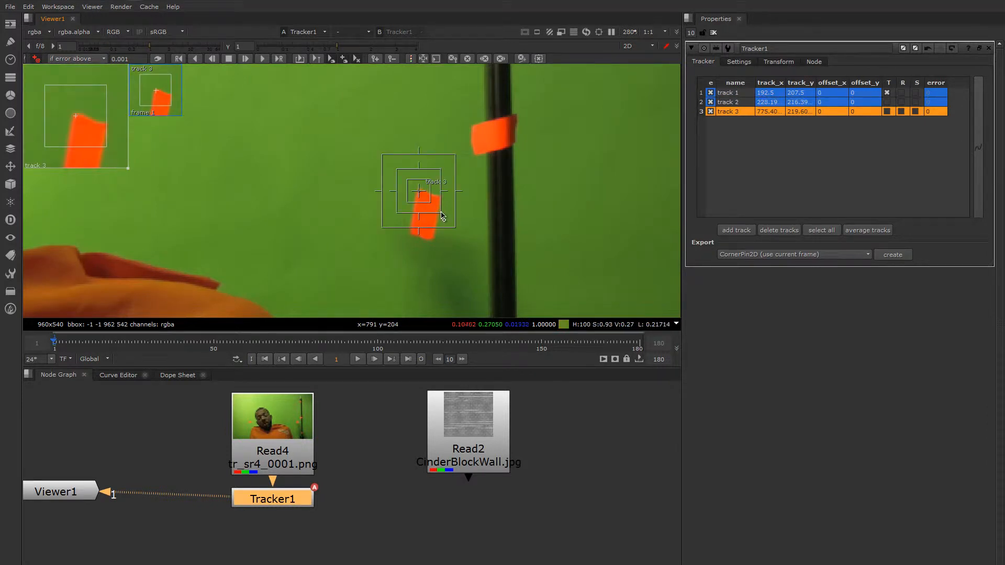
{"action": "left_click_drag", "start_coordinate": [441, 214], "coordinate": [438, 210]}
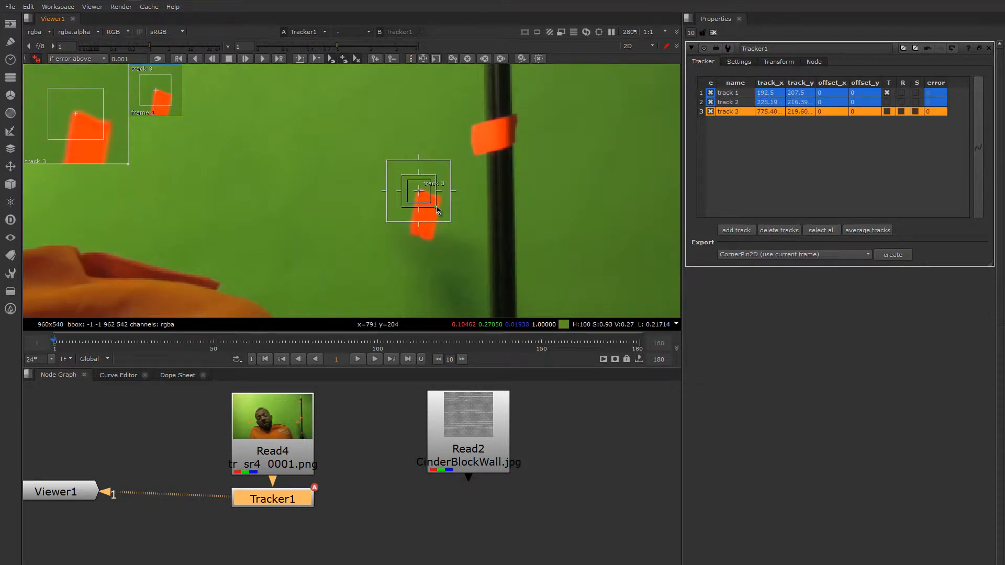
{"action": "left_click", "coordinate": [432, 241], "text": "ctrl+alt"}
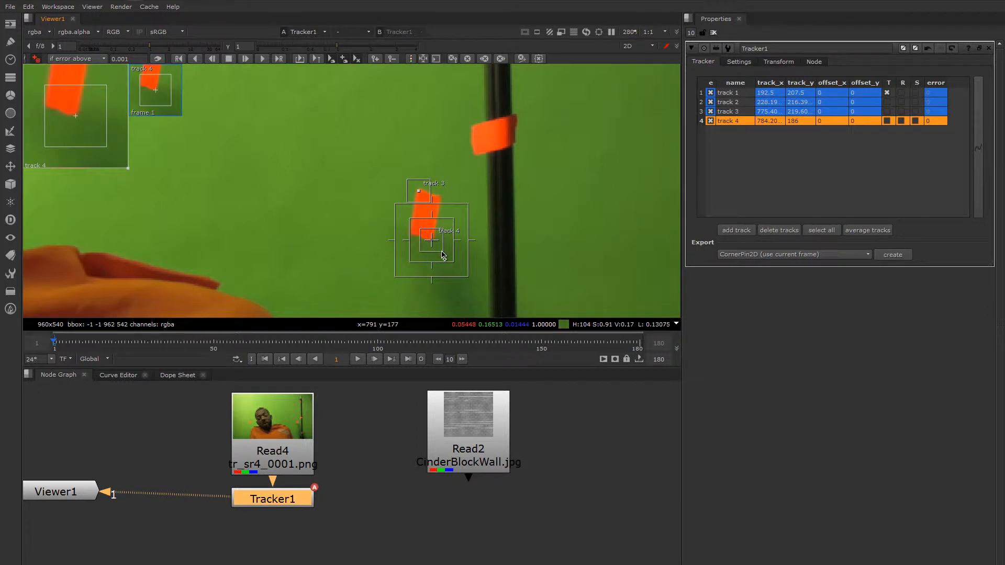
{"action": "left_click_drag", "start_coordinate": [457, 269], "coordinate": [452, 264]}
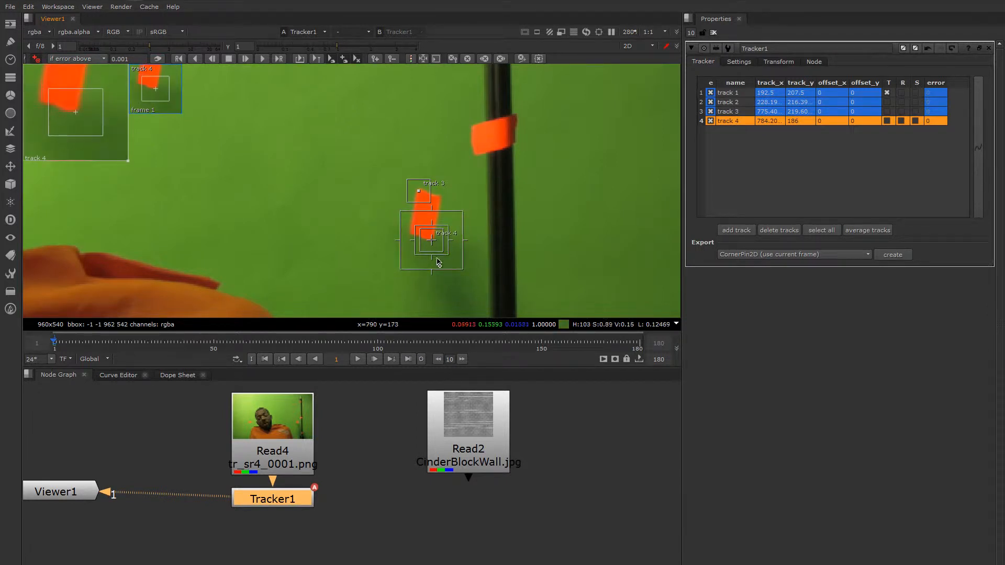
Enable translation, rotation and scale (T, R and S) for all four tracks.
{"action": "left_click", "coordinate": [887, 102]}
{"action": "left_click", "coordinate": [887, 111]}
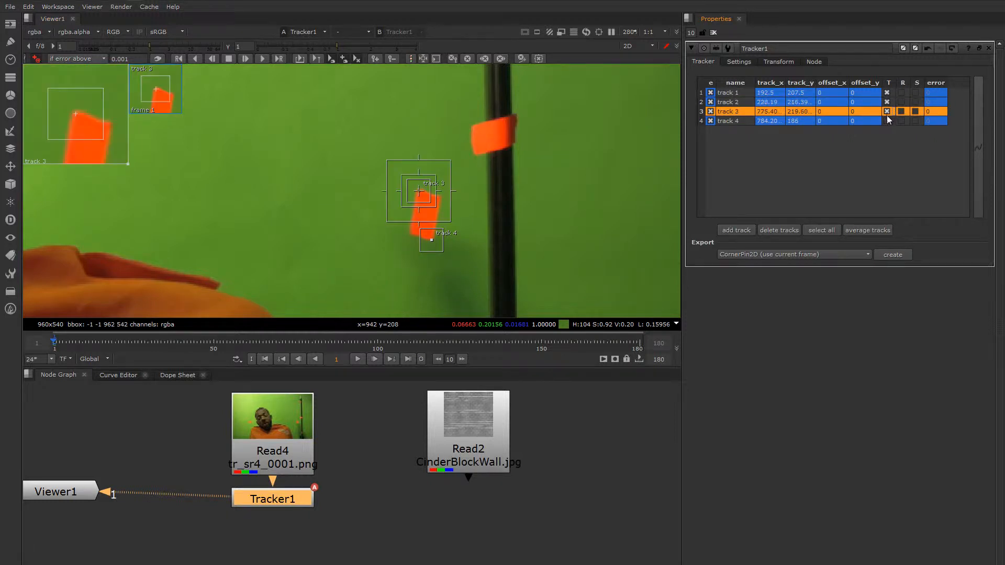
{"action": "left_click", "coordinate": [886, 121]}
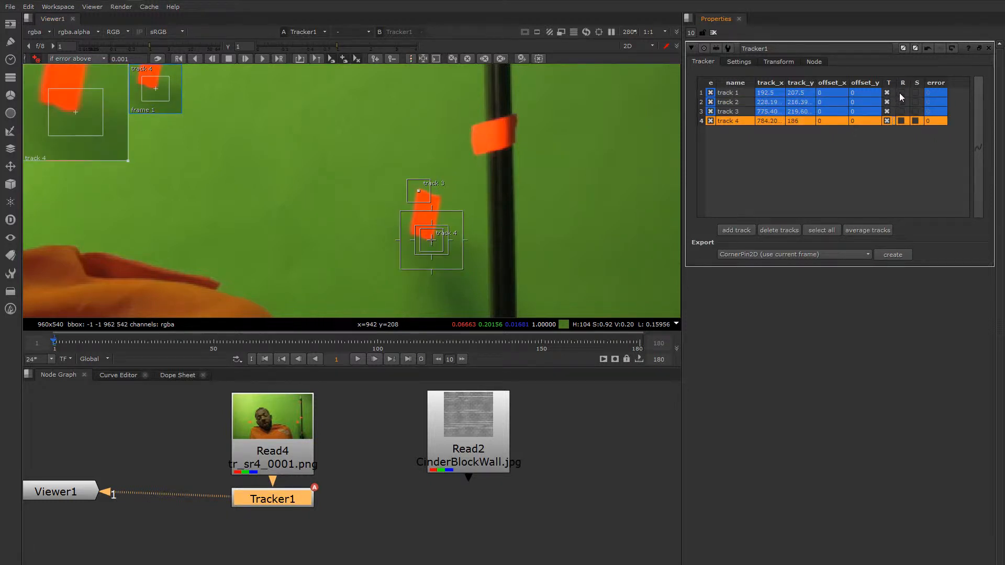
{"action": "left_click", "coordinate": [901, 92]}
{"action": "left_click", "coordinate": [901, 102]}
{"action": "left_click", "coordinate": [901, 111]}
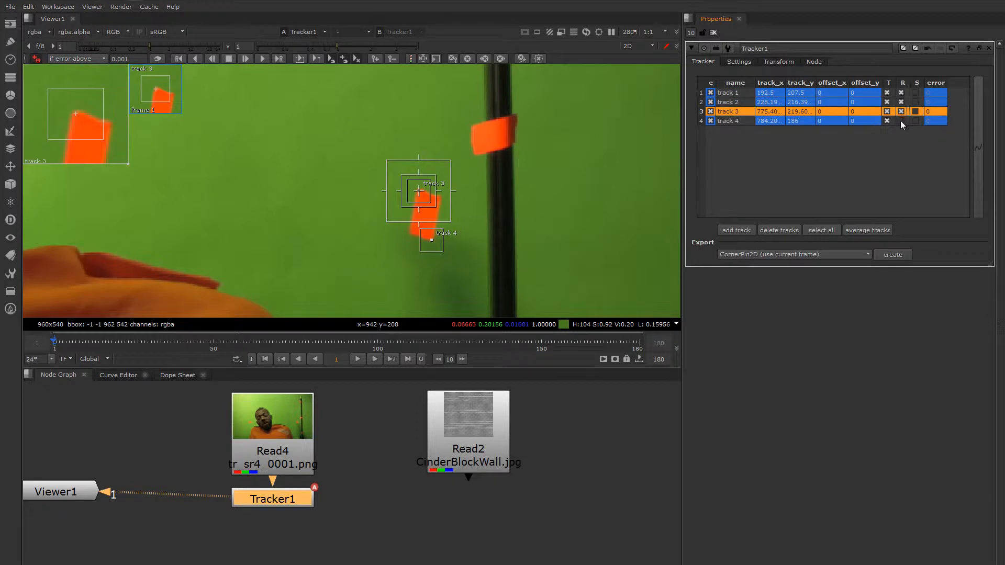
{"action": "left_click", "coordinate": [901, 121]}
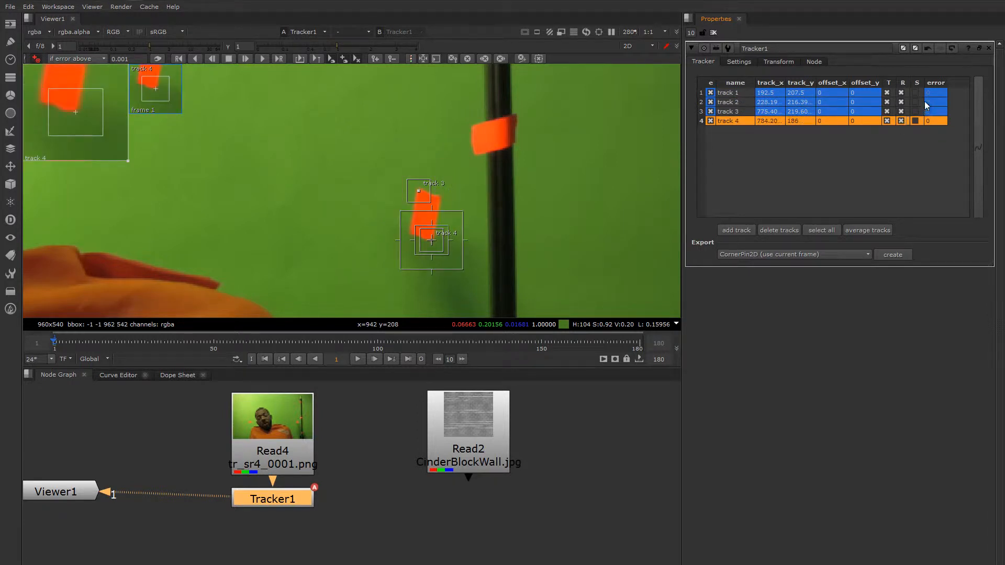
{"action": "left_click", "coordinate": [915, 93]}
{"action": "left_click", "coordinate": [915, 102]}
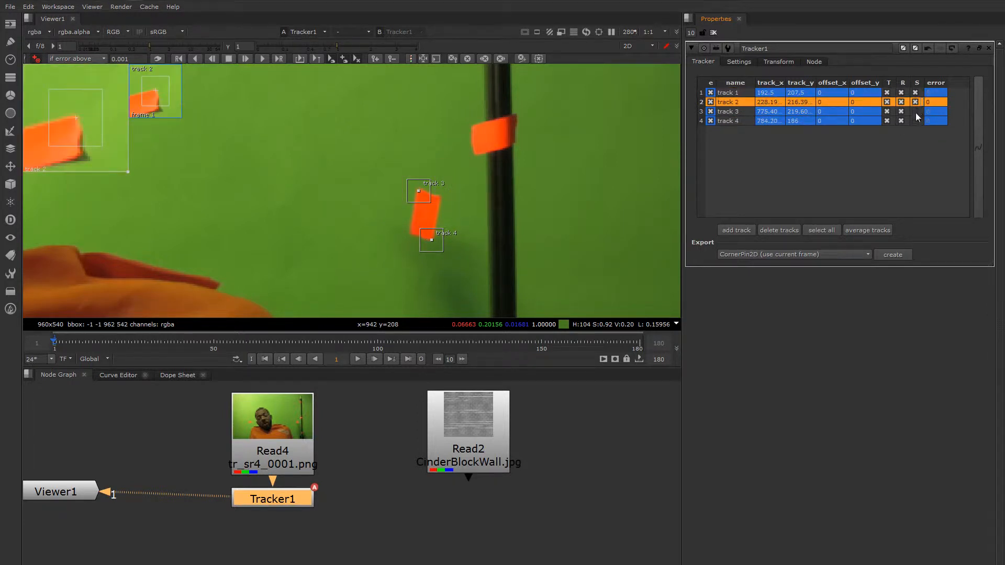
{"action": "left_click", "coordinate": [915, 111]}
{"action": "left_click", "coordinate": [915, 120]}
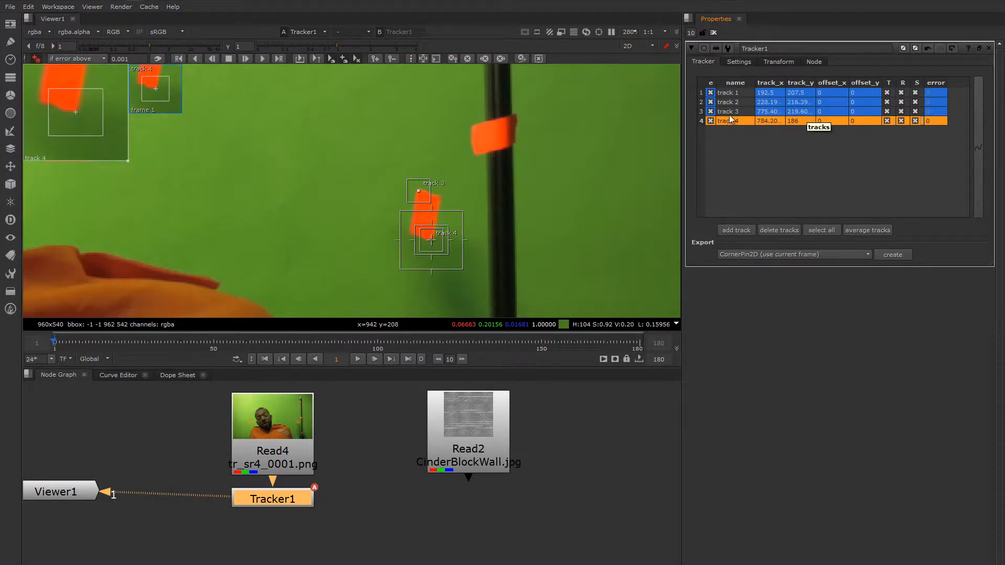
Track all four points forward from frame 1 to frame 180, check the motion paths and return to frame 1.
{"action": "left_click", "coordinate": [733, 95], "text": "shift"}
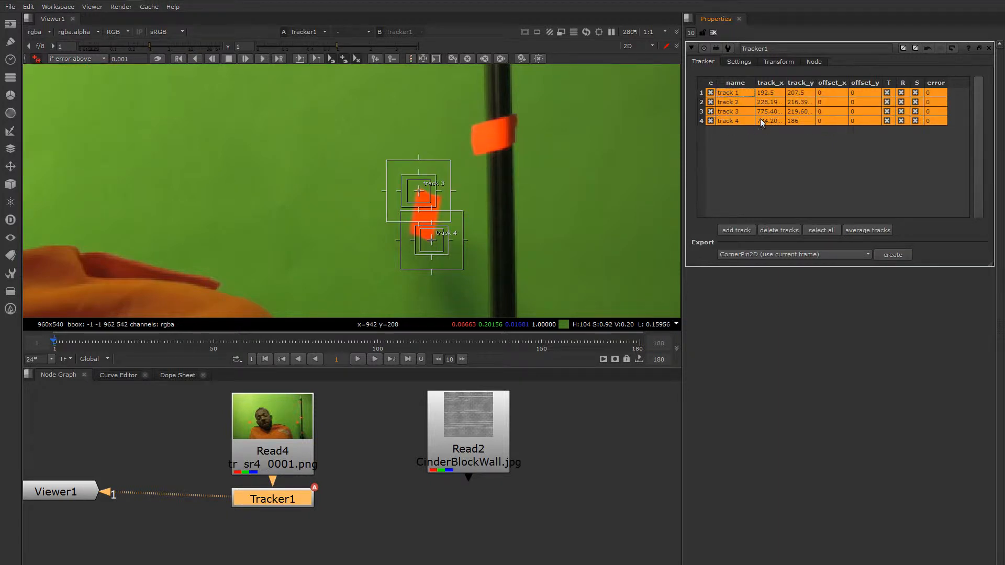
{"action": "scroll", "coordinate": [312, 173], "scroll_direction": "down", "scroll_amount": 6}
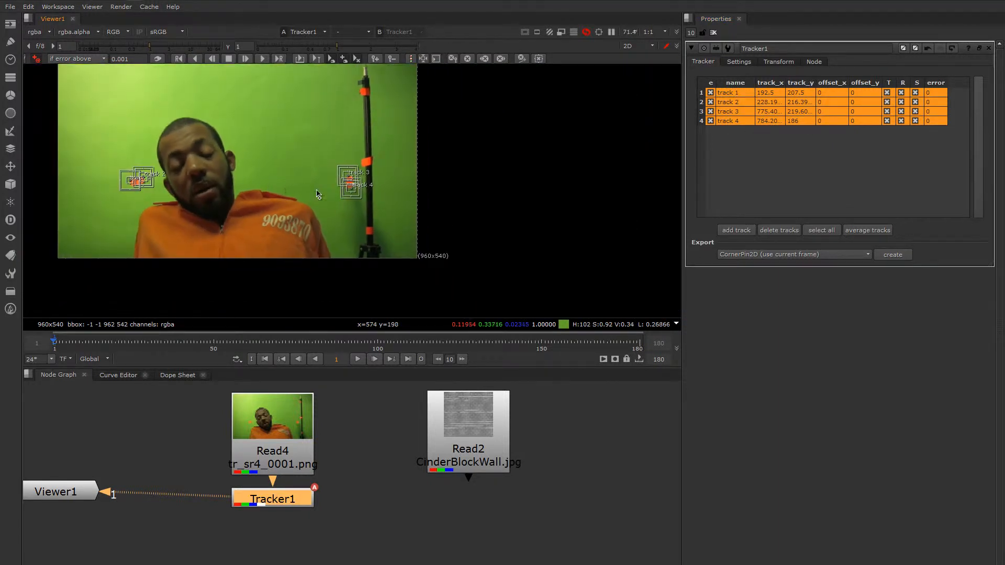
{"action": "middle_click_drag", "start_coordinate": [317, 193], "coordinate": [338, 212]}
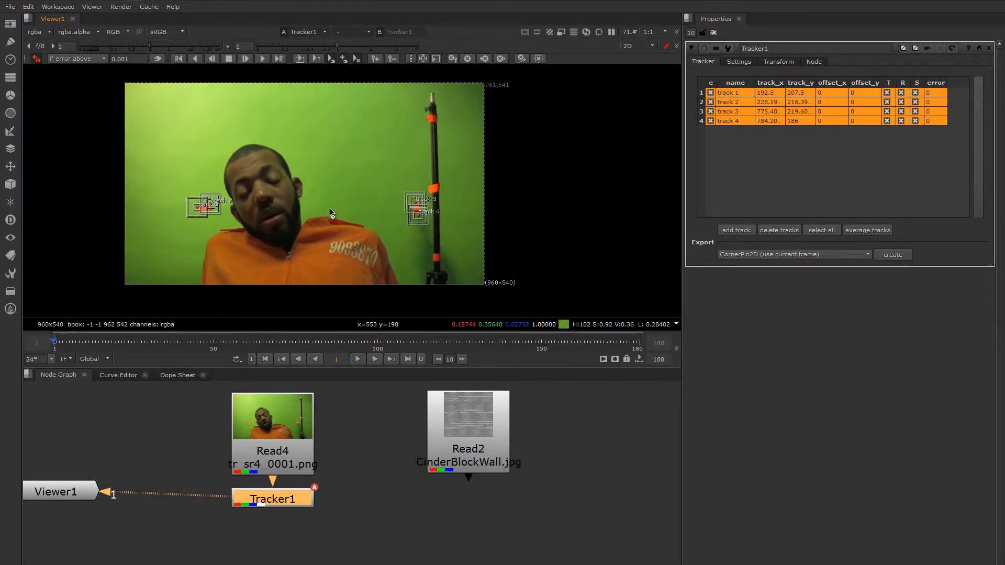
{"action": "left_click", "coordinate": [264, 61]}
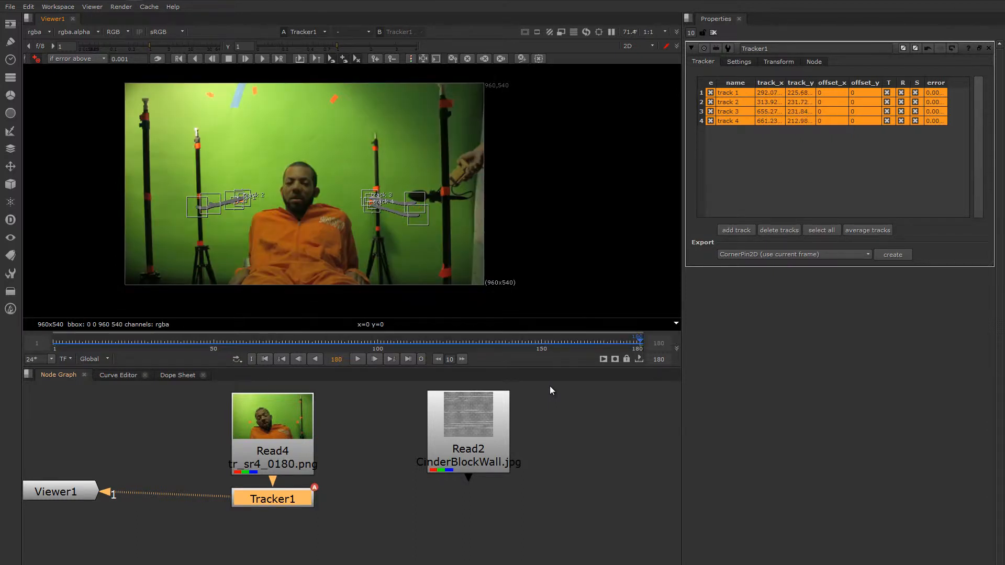
{"action": "left_click_drag", "start_coordinate": [642, 341], "coordinate": [129, 358]}
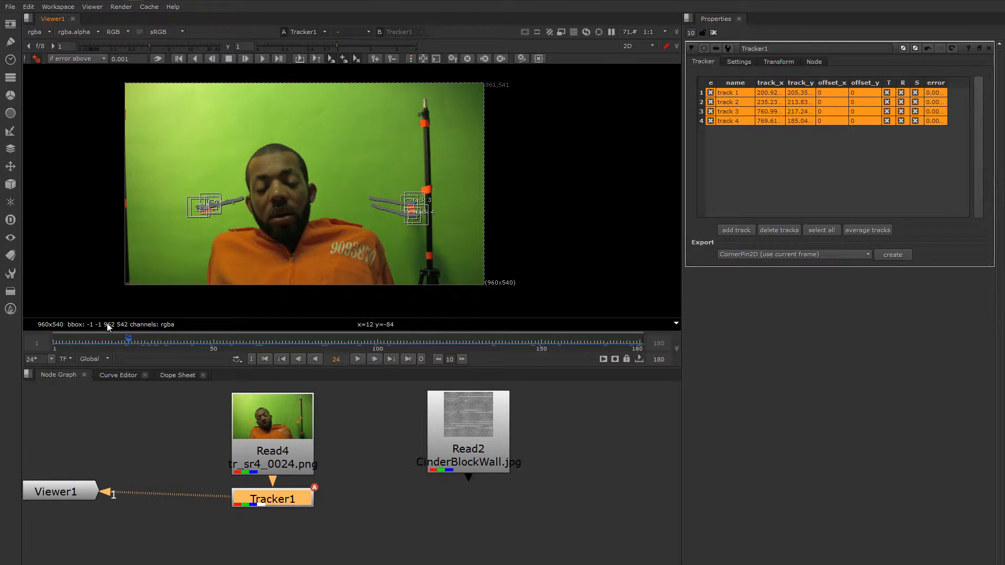
{"action": "left_click_drag", "start_coordinate": [65, 348], "coordinate": [52, 347]}
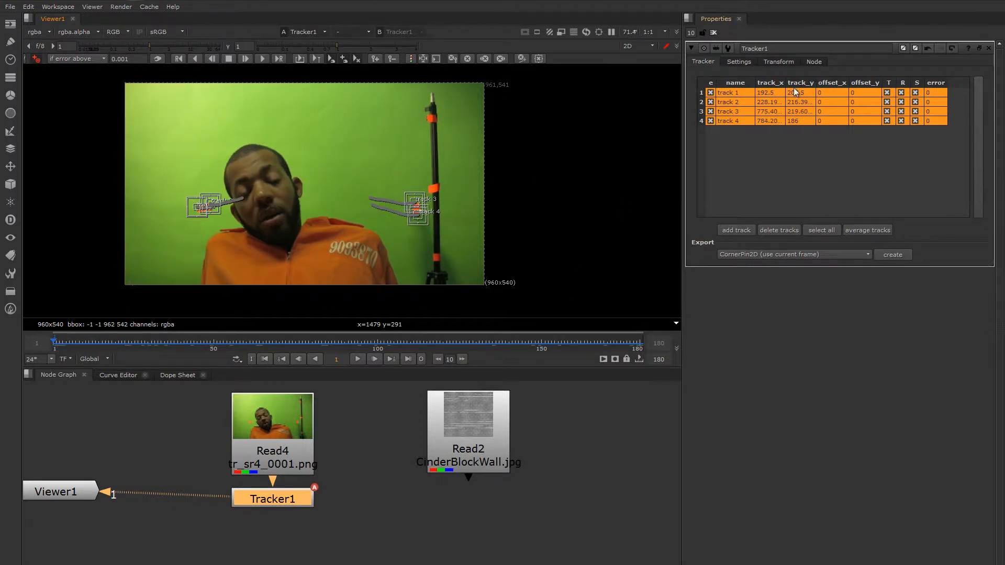
Show the CinderBlockWall.jpg image in the viewer and move its Read node closer to the Tracker branch.
{"action": "left_click_drag", "start_coordinate": [471, 449], "coordinate": [436, 457]}
{"action": "key", "text": "1"}
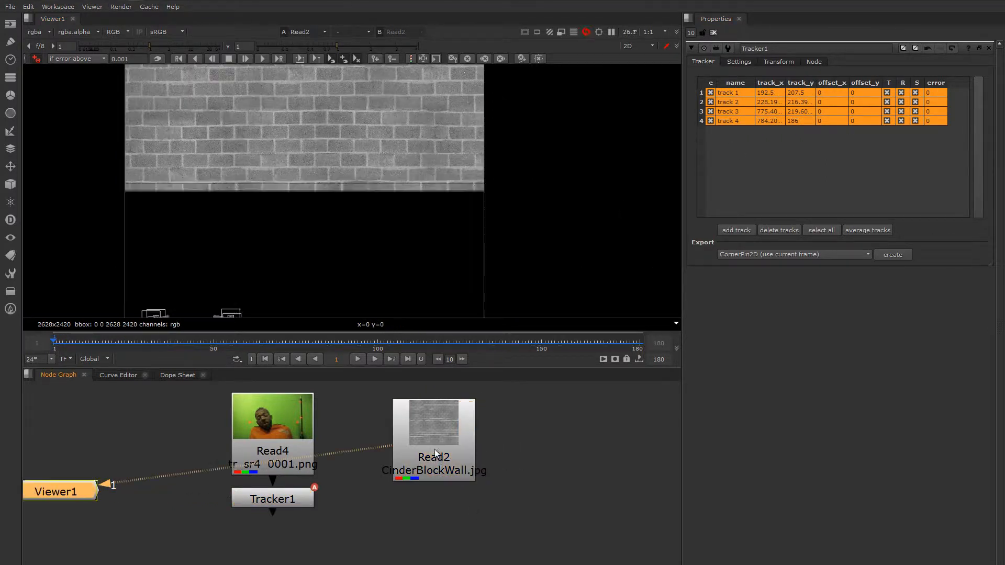
{"action": "scroll", "coordinate": [343, 225], "scroll_direction": "up", "scroll_amount": 2}
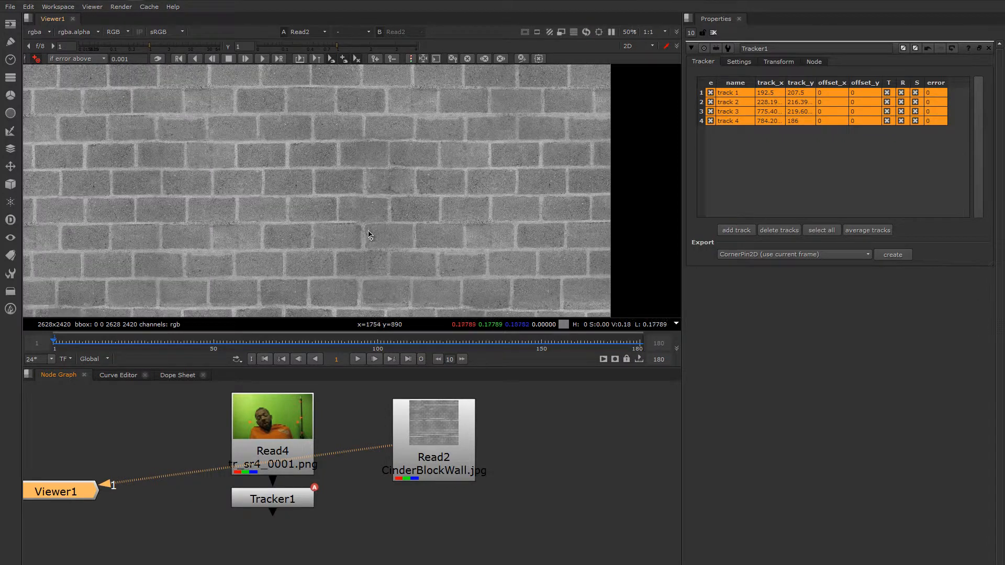
{"action": "left_click_drag", "start_coordinate": [445, 422], "coordinate": [427, 421]}
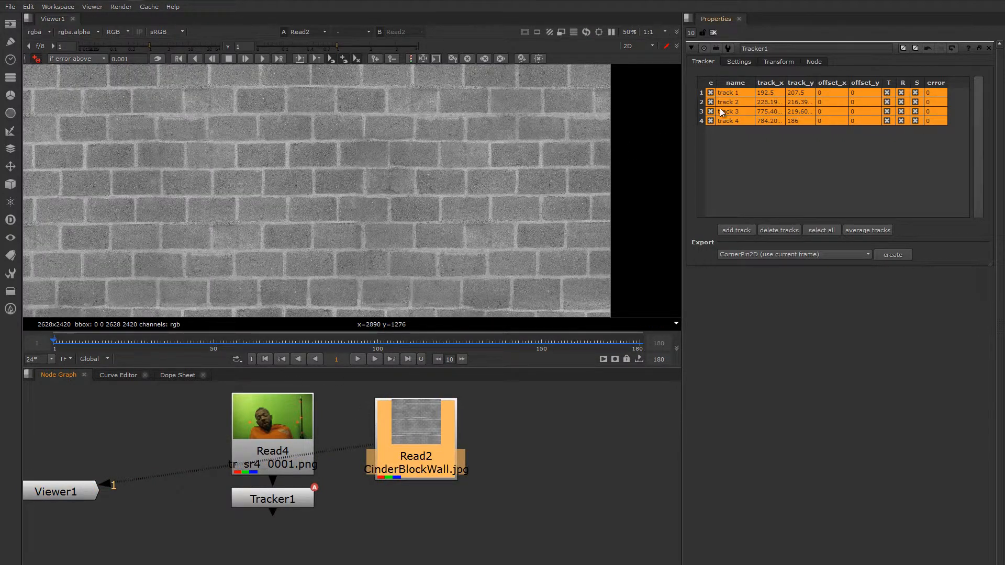
Set the Tracker node's transform mode to match-move.
{"action": "left_click", "coordinate": [772, 62]}
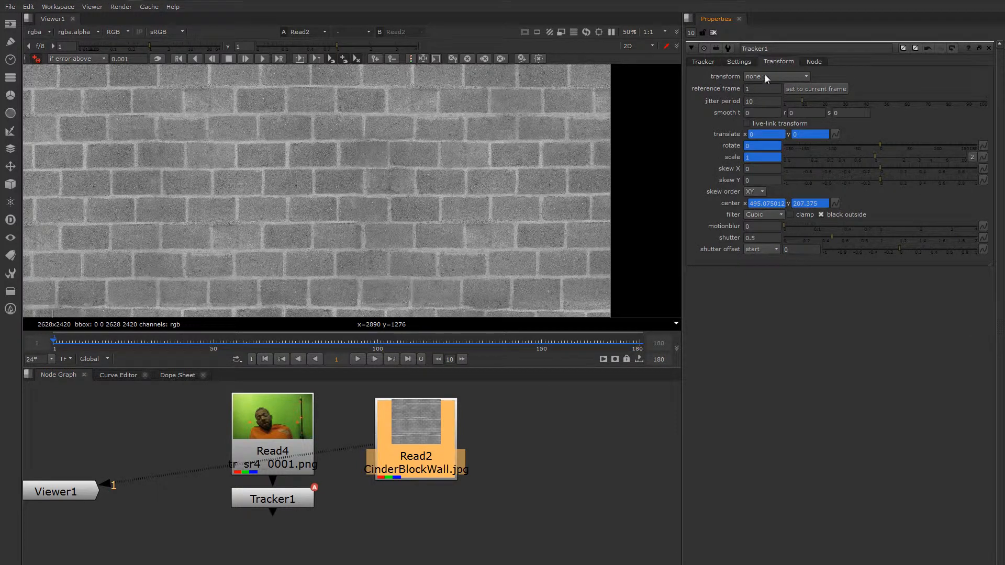
{"action": "left_click", "coordinate": [764, 76]}
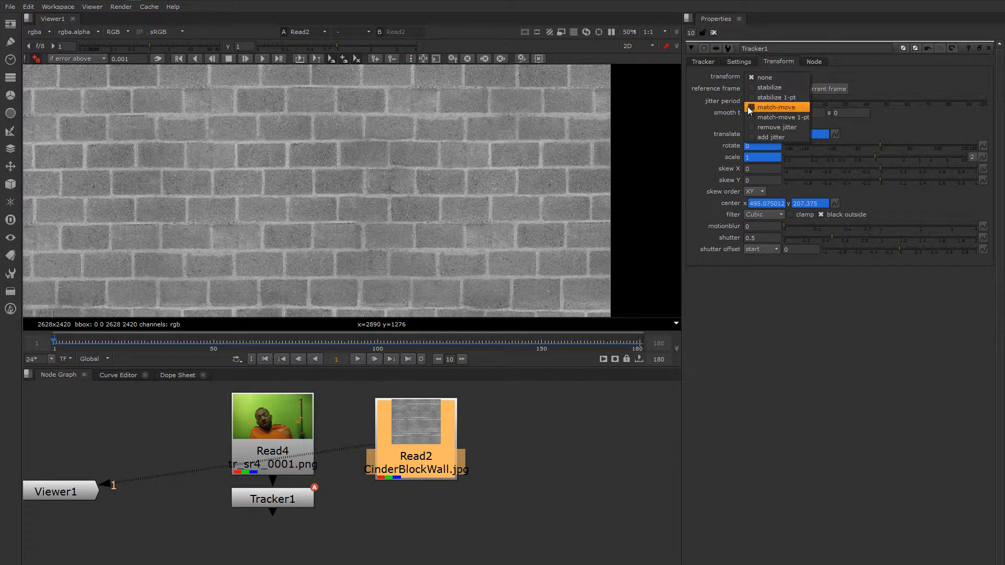
{"action": "left_click", "coordinate": [769, 108]}
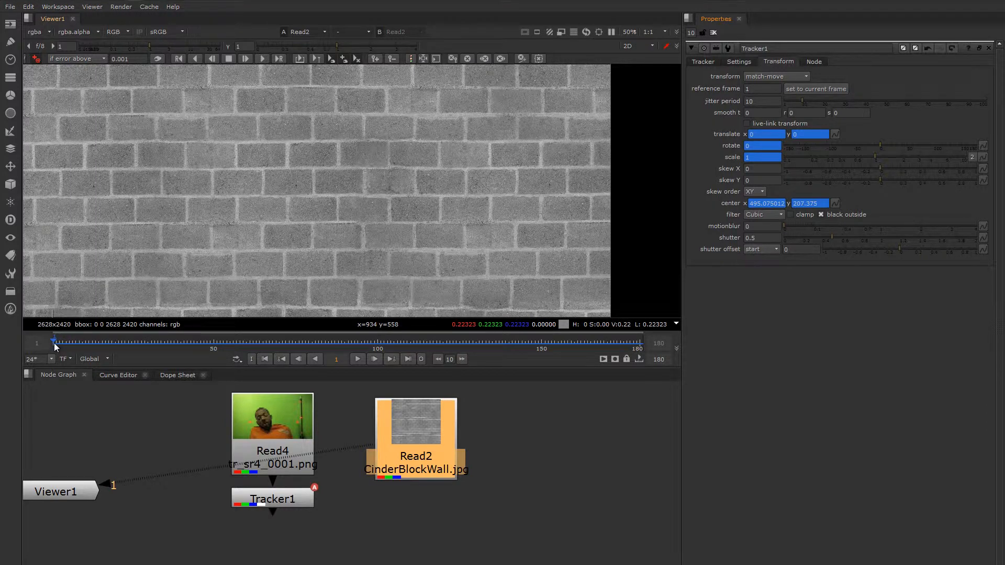
Export a Transform (match-move) node from the Tracker using all four tracks.
{"action": "left_click_drag", "start_coordinate": [421, 467], "coordinate": [419, 461]}
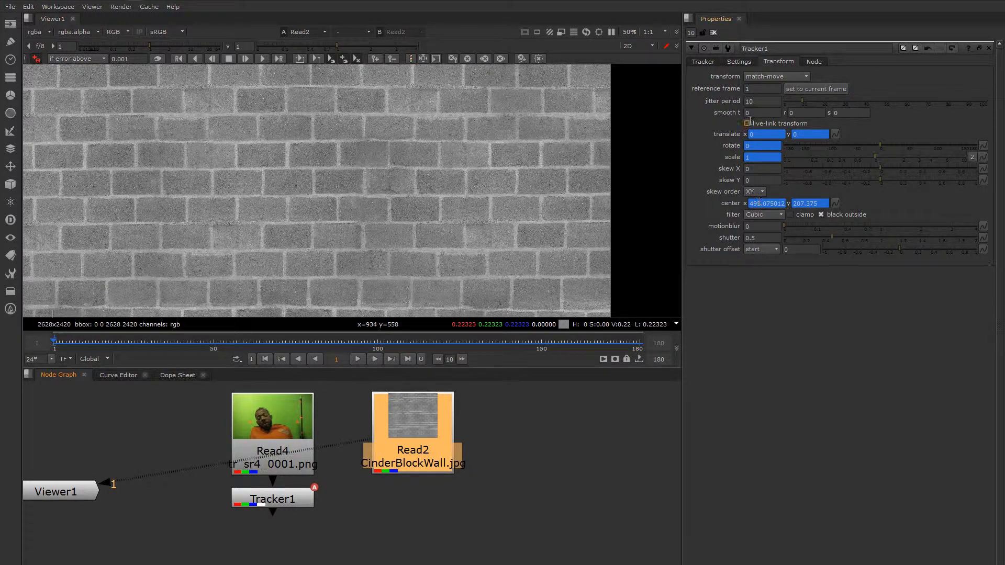
{"action": "left_click", "coordinate": [703, 62]}
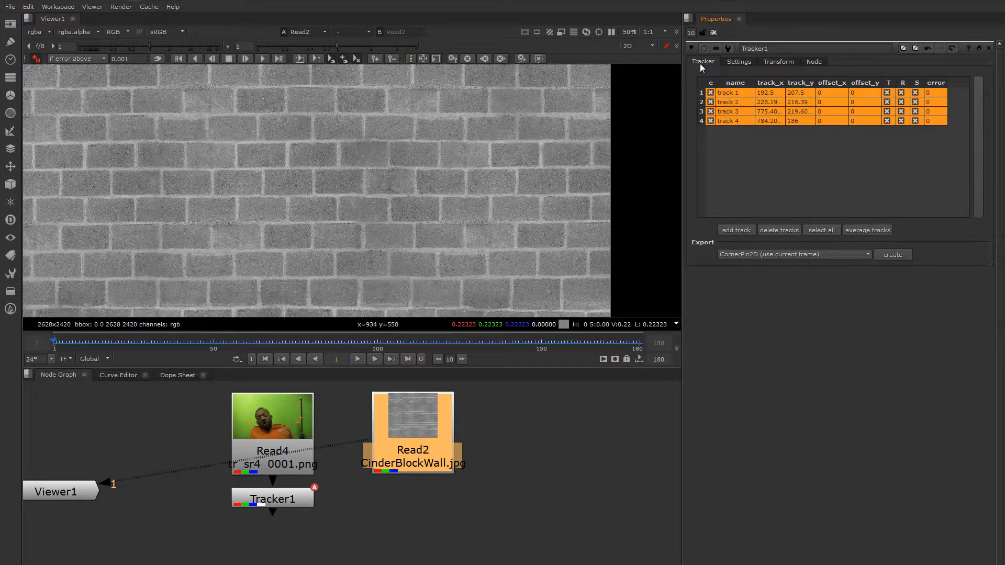
{"action": "left_click", "coordinate": [742, 254]}
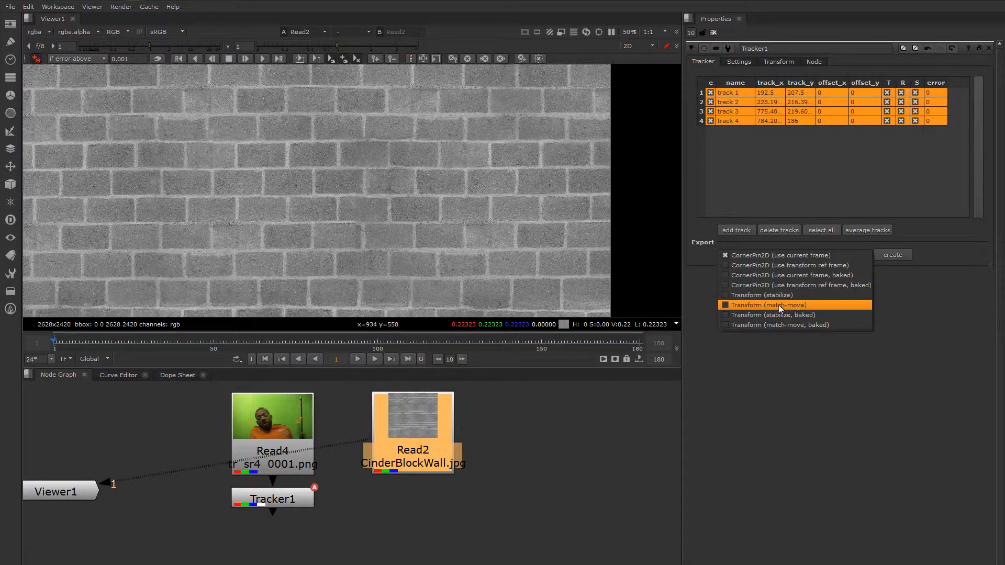
{"action": "left_click", "coordinate": [726, 307]}
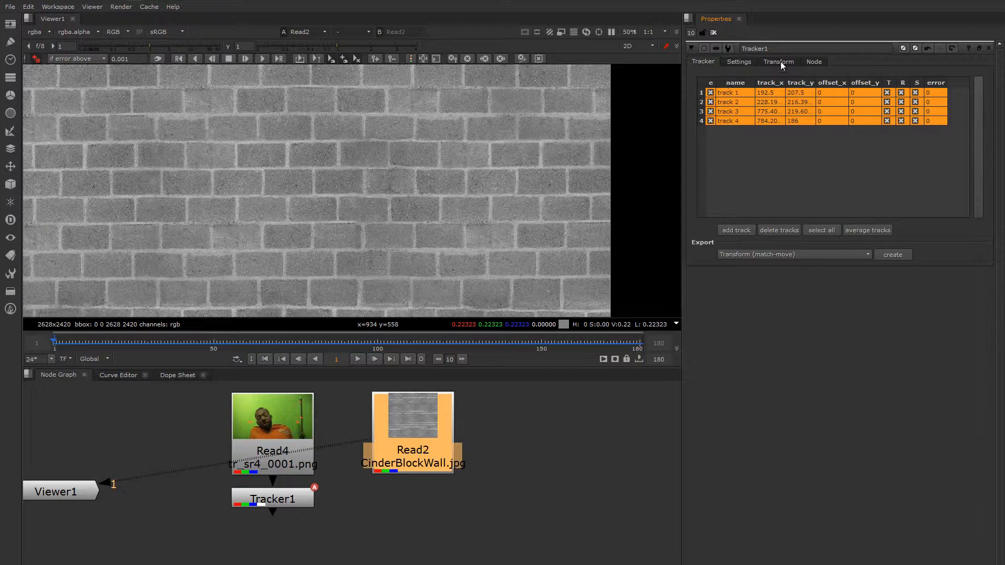
{"action": "left_click", "coordinate": [893, 256]}
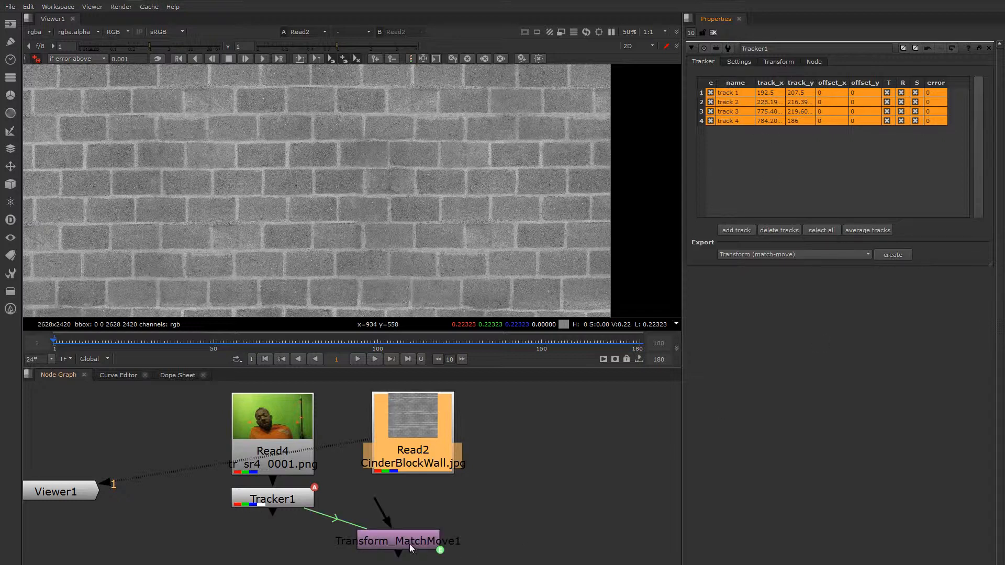
Connect the exported match-move Transform's input to the CinderBlockWall.jpg Read node and place it directly beneath.
{"action": "left_click_drag", "start_coordinate": [410, 546], "coordinate": [424, 543]}
{"action": "left_click_drag", "start_coordinate": [388, 500], "coordinate": [407, 454]}
{"action": "left_click_drag", "start_coordinate": [414, 538], "coordinate": [420, 521]}
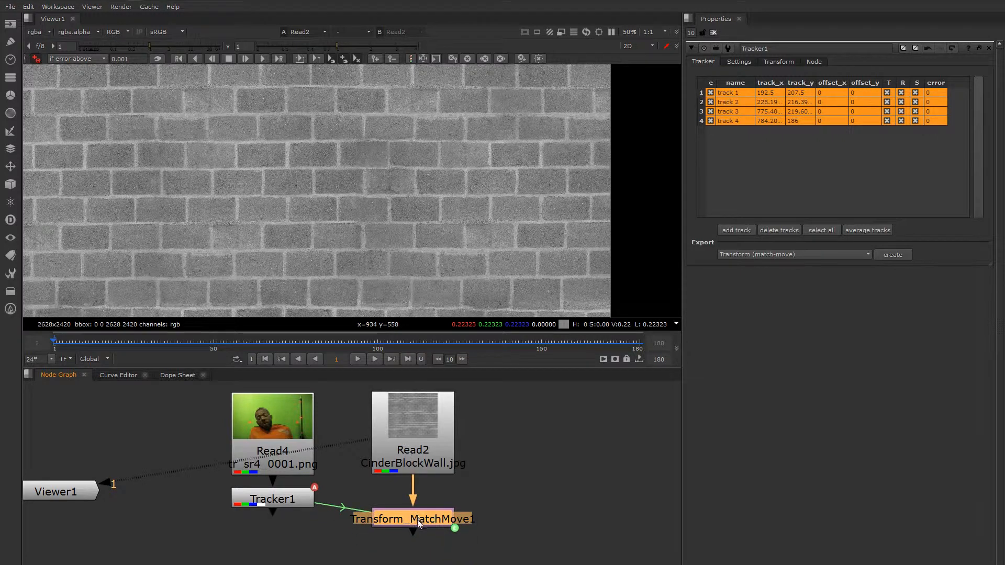
View the match-move Transform's output and scrub to frame 93 to check the wall's motion.
{"action": "key", "text": "1"}
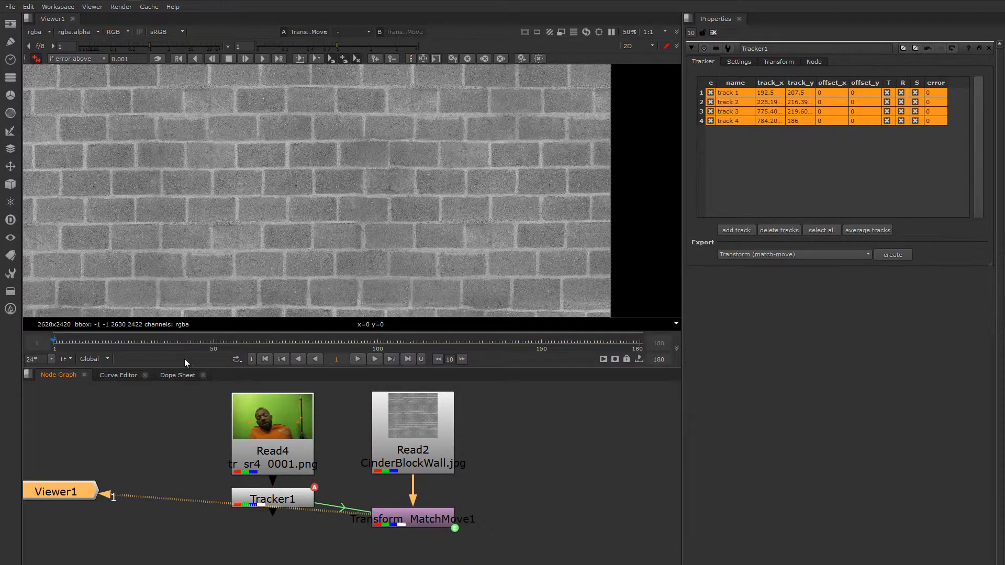
{"action": "left_click", "coordinate": [118, 347]}
{"action": "left_click_drag", "start_coordinate": [117, 346], "coordinate": [357, 362]}
{"action": "scroll", "coordinate": [258, 213], "scroll_direction": "down", "scroll_amount": 2}
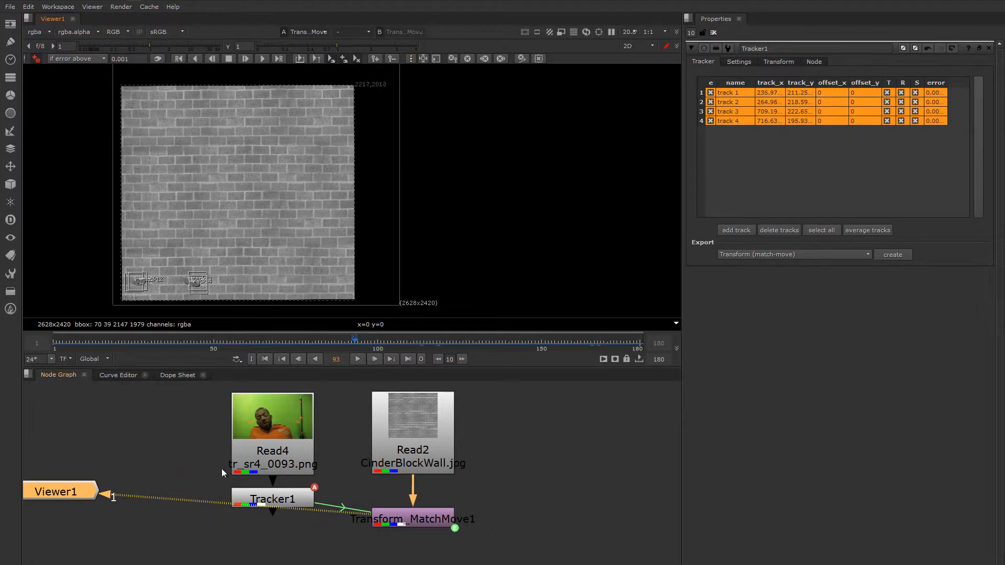
Enlarge the node graph area and move the Viewer node below and to the right of the match-move Transform.
{"action": "left_click_drag", "start_coordinate": [689, 390], "coordinate": [792, 398]}
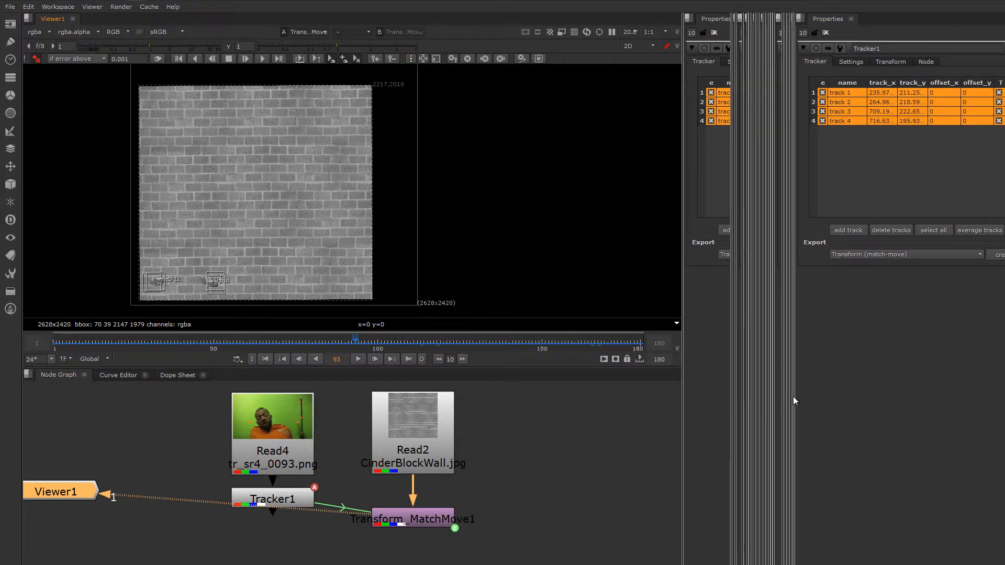
{"action": "left_click_drag", "start_coordinate": [651, 369], "coordinate": [639, 322]}
{"action": "middle_click_drag", "start_coordinate": [252, 413], "coordinate": [382, 412]}
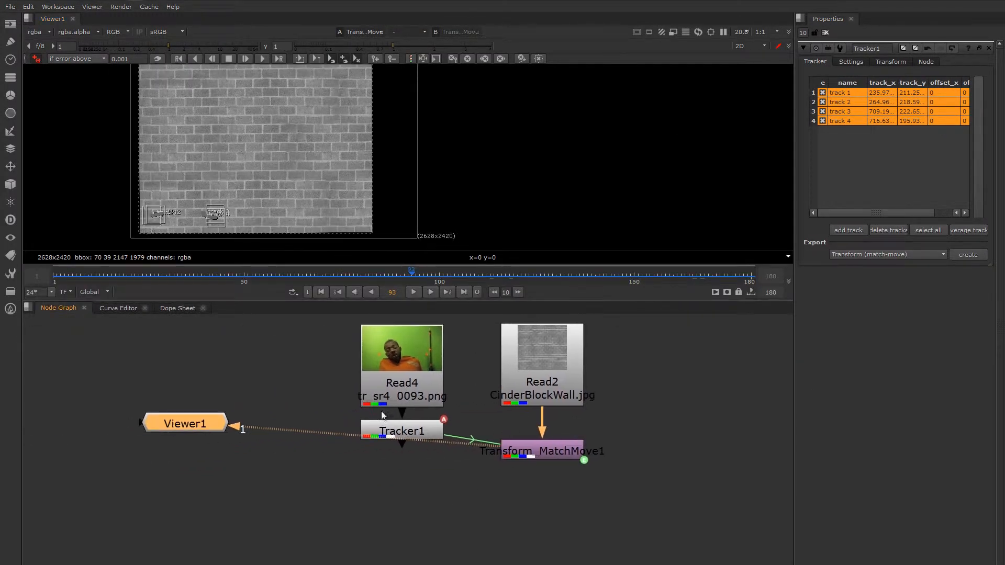
{"action": "left_click_drag", "start_coordinate": [194, 426], "coordinate": [662, 497]}
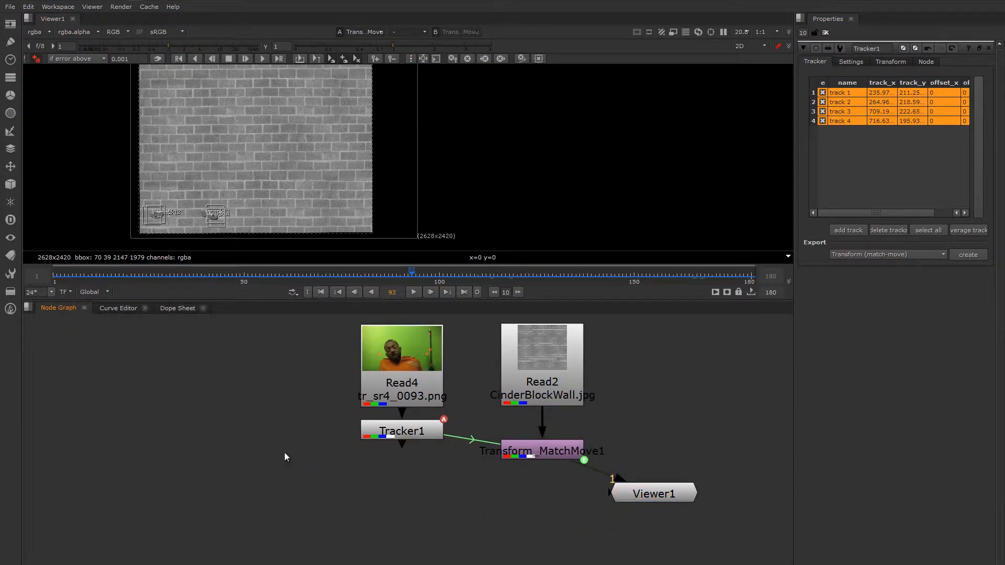
Add an unconnected Primatte node beside the Tracker branch.
{"action": "key", "text": "Tab"}
{"action": "type", "text": "pri"}
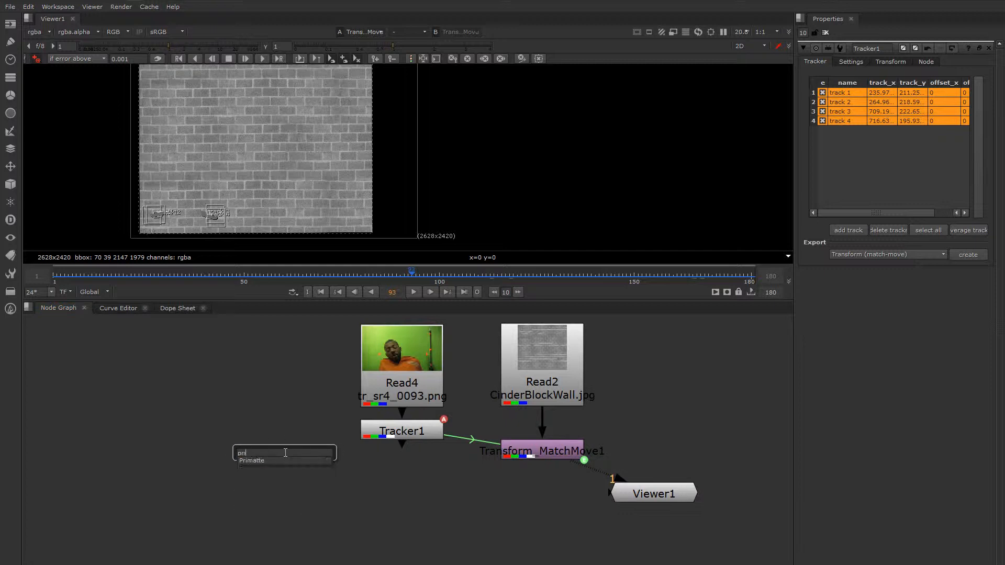
{"action": "type", "text": "m"}
{"action": "key", "text": "Return"}
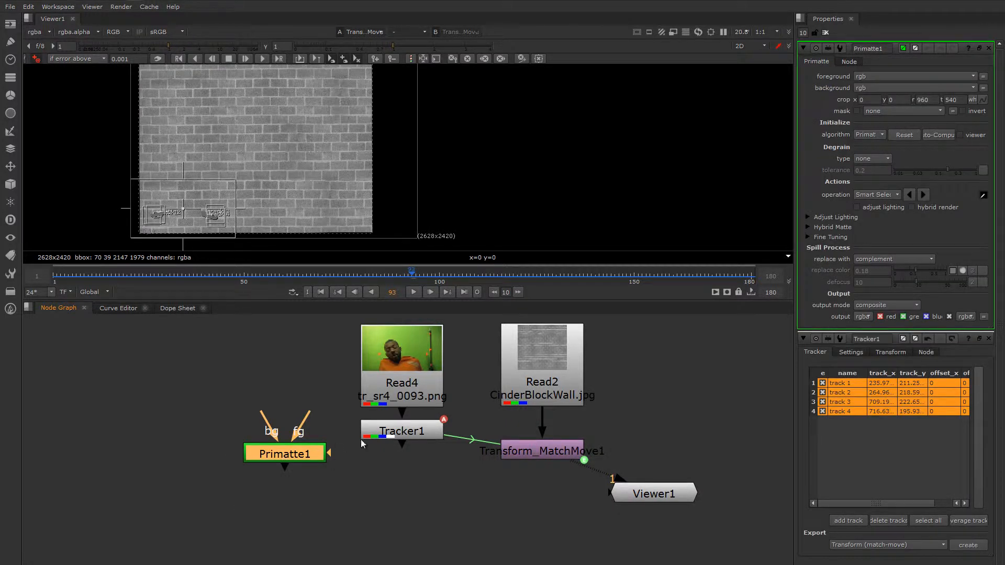
Move the Tracker node aside, connect Primatte's fg input to the green-screen Read node, and view Primatte's output.
{"action": "left_click_drag", "start_coordinate": [393, 427], "coordinate": [306, 371]}
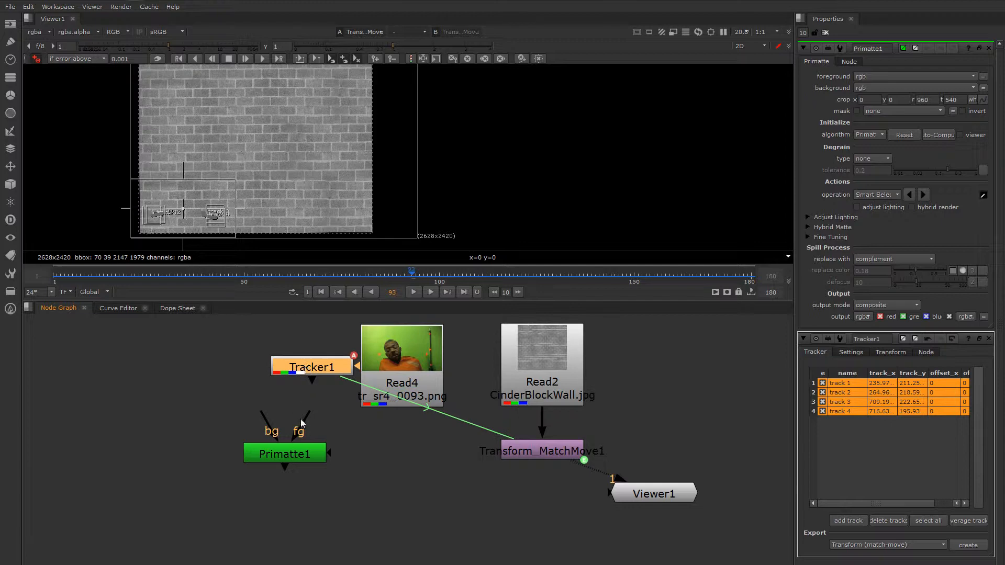
{"action": "left_click_drag", "start_coordinate": [302, 423], "coordinate": [391, 400]}
{"action": "left_click_drag", "start_coordinate": [310, 455], "coordinate": [427, 441]}
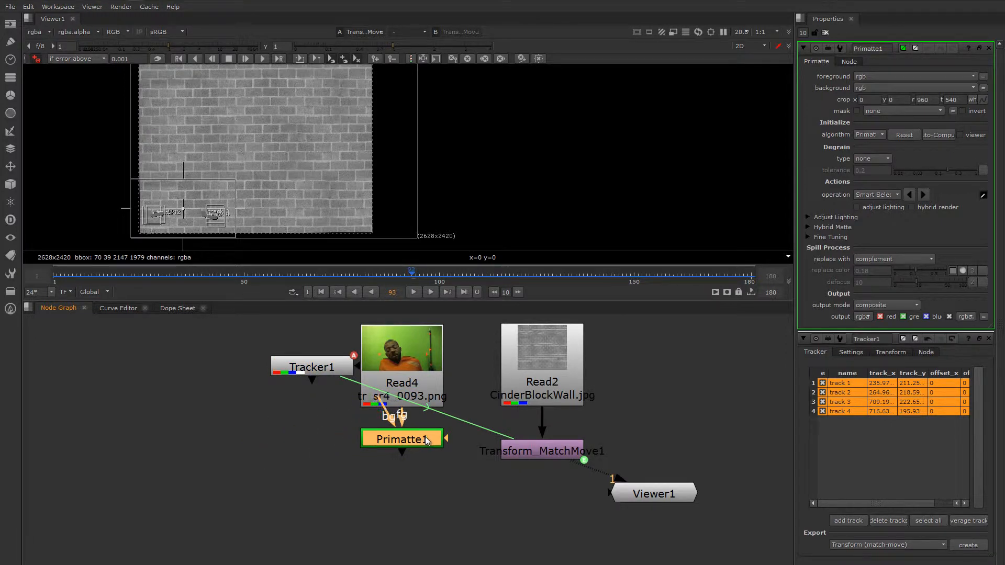
{"action": "key", "text": "1"}
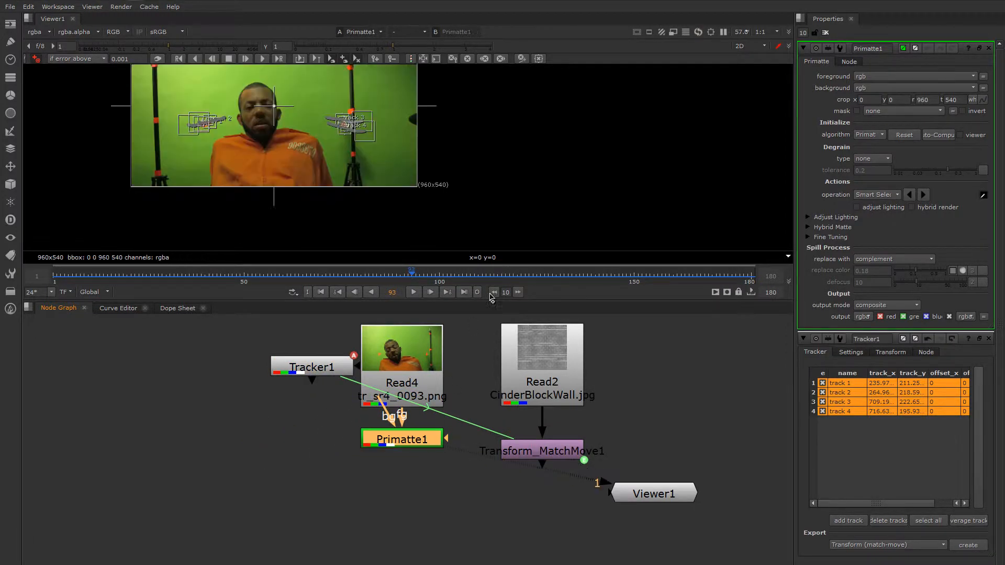
Widen the properties area and leave only the Primatte node's settings open.
{"action": "left_click", "coordinate": [826, 33]}
{"action": "left_click_drag", "start_coordinate": [795, 94], "coordinate": [700, 99]}
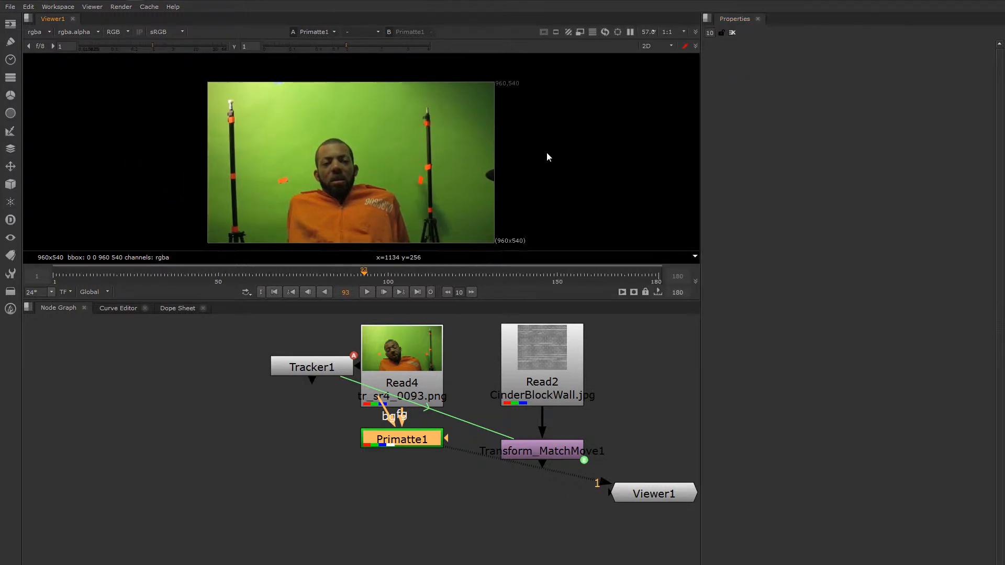
{"action": "middle_click_drag", "start_coordinate": [548, 176], "coordinate": [551, 161]}
{"action": "double_click", "coordinate": [436, 439]}
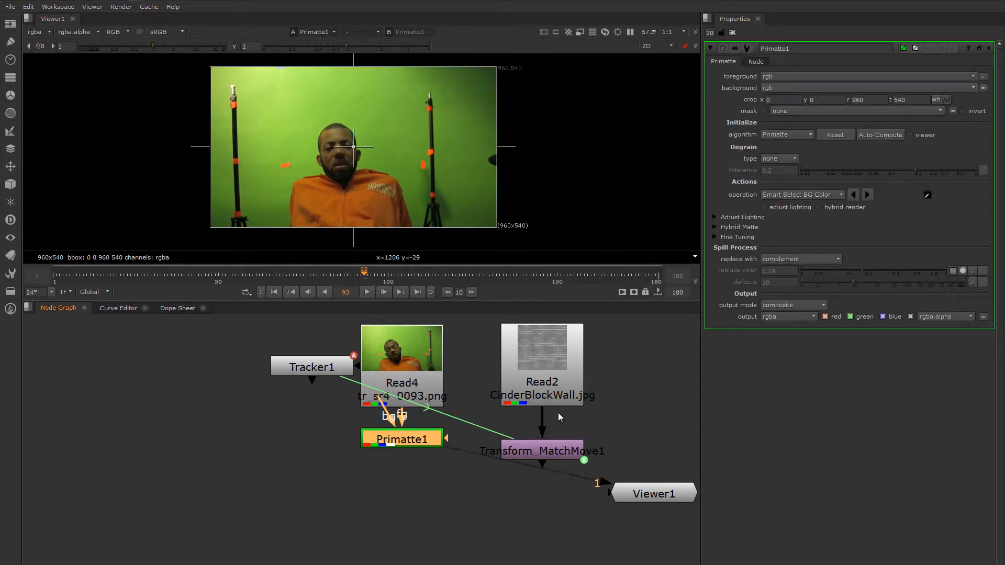
Run Primatte's Auto-Compute on the green screen and show the alpha channel.
{"action": "left_click", "coordinate": [880, 135]}
{"action": "middle_click_drag", "start_coordinate": [428, 196], "coordinate": [375, 200]}
{"action": "key", "text": "a"}
{"action": "scroll", "coordinate": [375, 199], "scroll_direction": "up", "scroll_amount": 4}
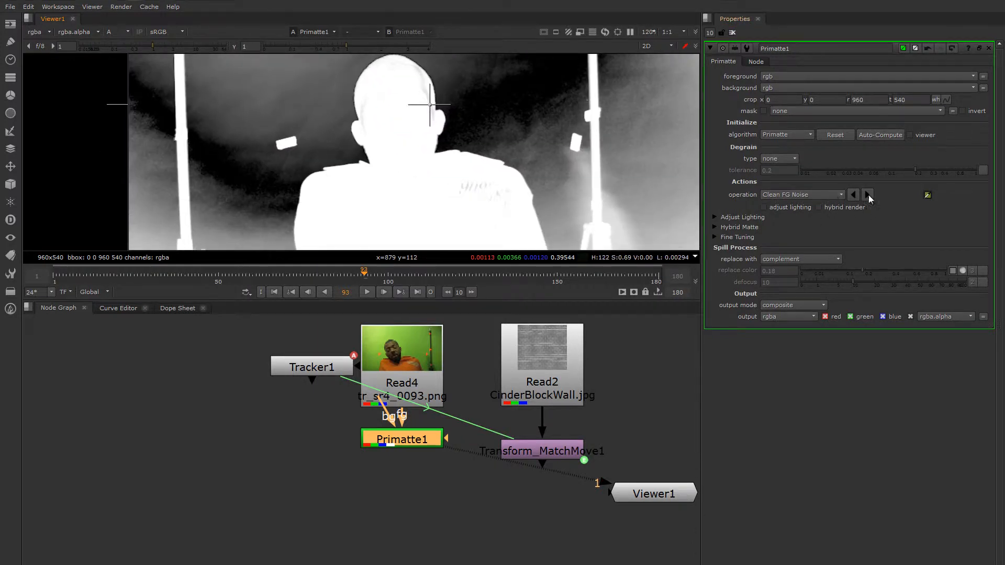
Use Primatte's Clean FG Noise operation to sample the shirt and several spots on the man's head.
{"action": "left_click_drag", "start_coordinate": [452, 181], "coordinate": [507, 209], "text": "ctrl+shift"}
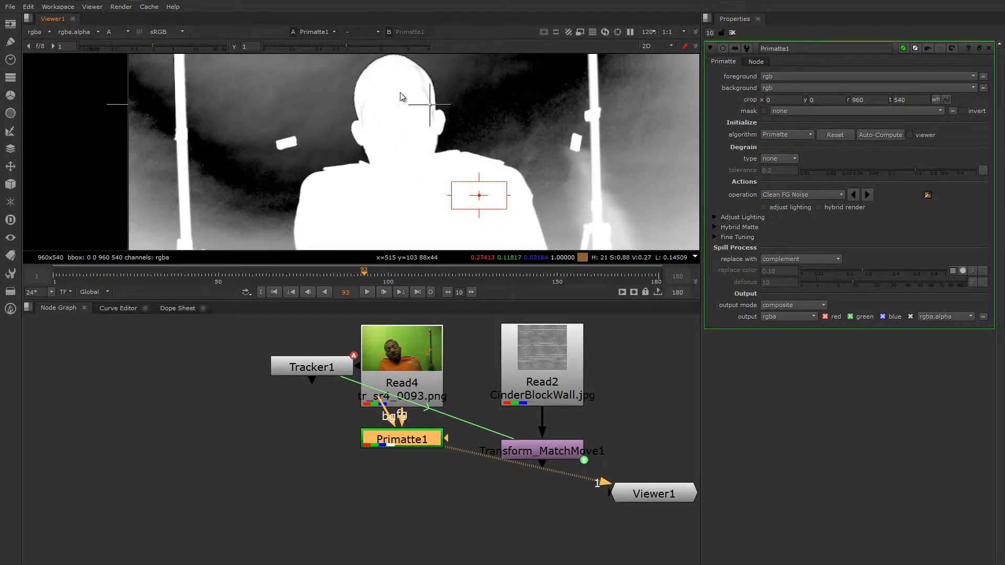
{"action": "left_click_drag", "start_coordinate": [410, 79], "coordinate": [428, 99], "text": "ctrl+shift"}
{"action": "left_click_drag", "start_coordinate": [410, 65], "coordinate": [418, 79], "text": "ctrl+shift"}
{"action": "left_click_drag", "start_coordinate": [363, 108], "coordinate": [368, 114], "text": "ctrl+shift"}
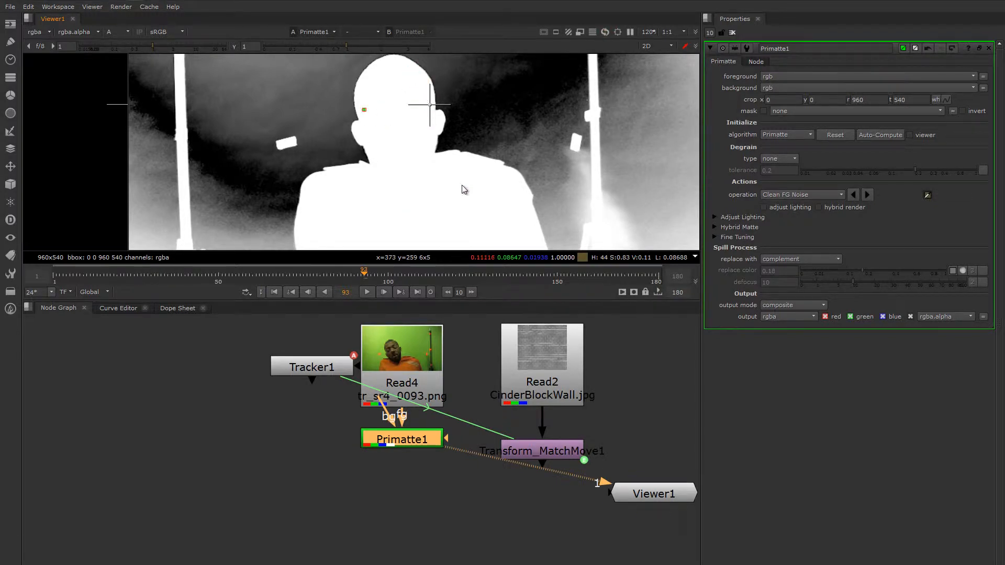
Switch Primatte to Clean BG Noise and sample the gray background areas around the man's head and shoulders.
{"action": "scroll", "coordinate": [465, 190], "scroll_direction": "down", "scroll_amount": 2}
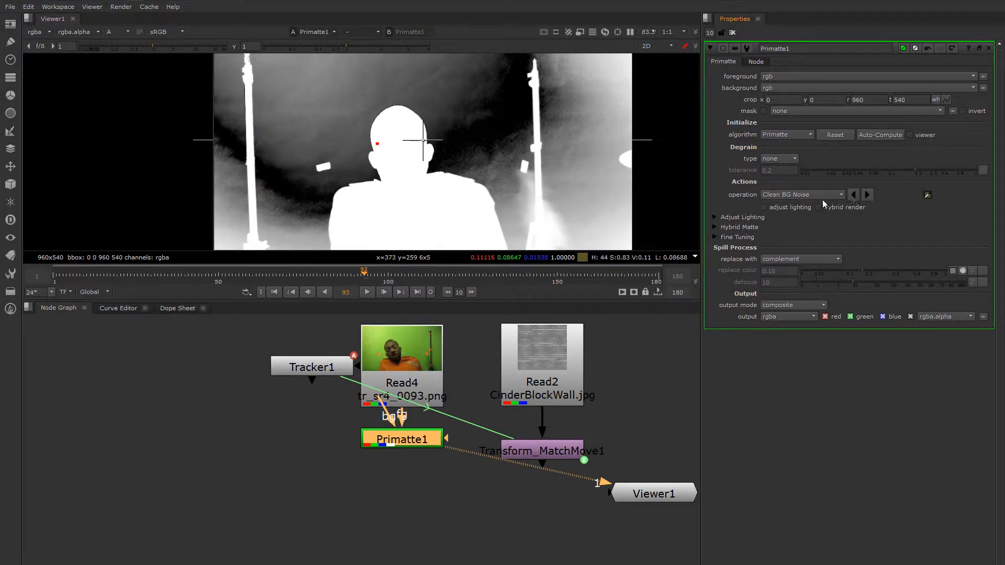
{"action": "left_click_drag", "start_coordinate": [489, 158], "coordinate": [502, 174], "text": "ctrl+shift"}
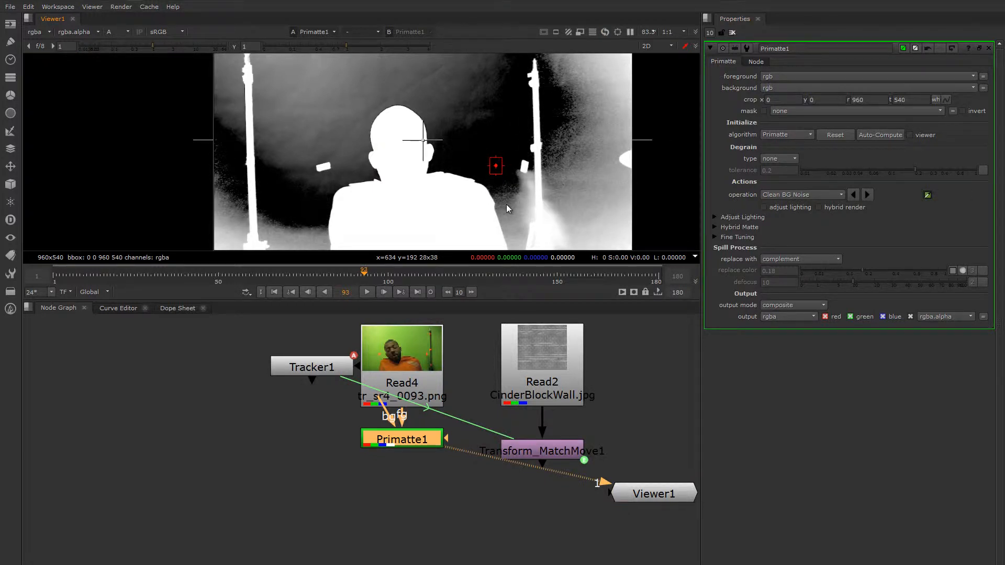
{"action": "left_click_drag", "start_coordinate": [510, 198], "coordinate": [518, 244], "text": "ctrl+shift"}
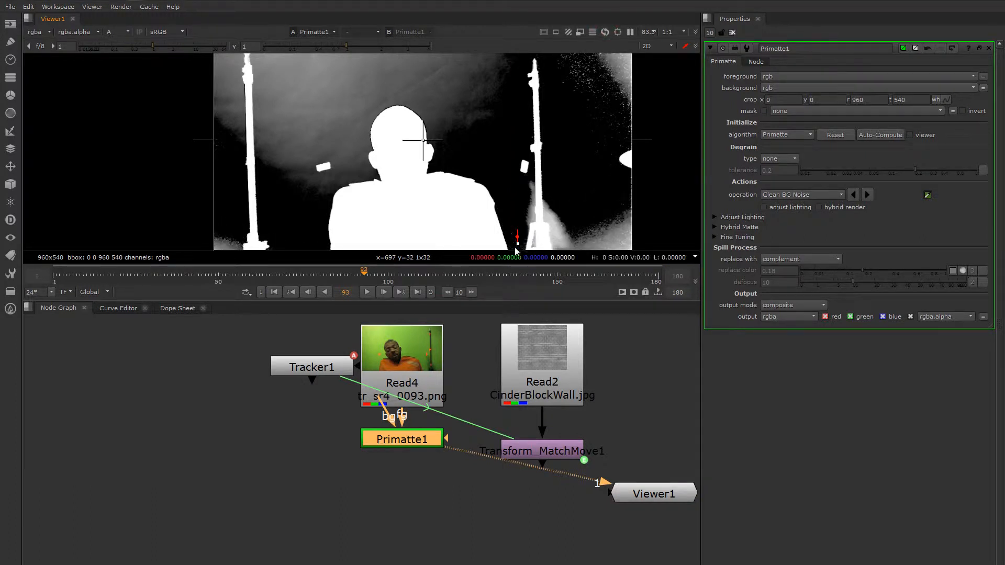
{"action": "middle_click_drag", "start_coordinate": [508, 213], "coordinate": [519, 172]}
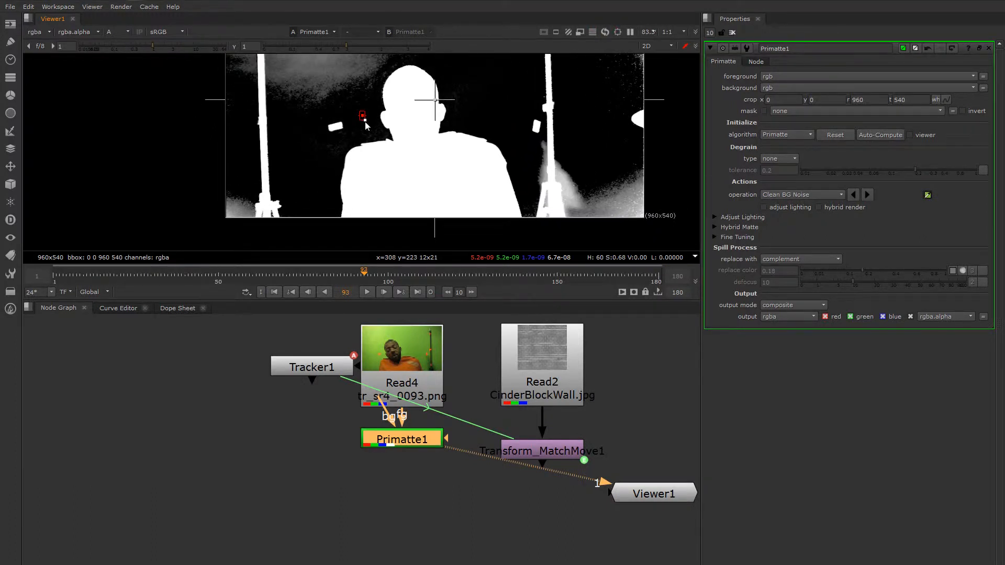
{"action": "middle_click_drag", "start_coordinate": [366, 121], "coordinate": [367, 171]}
{"action": "left_click_drag", "start_coordinate": [372, 112], "coordinate": [368, 142], "text": "ctrl+shift"}
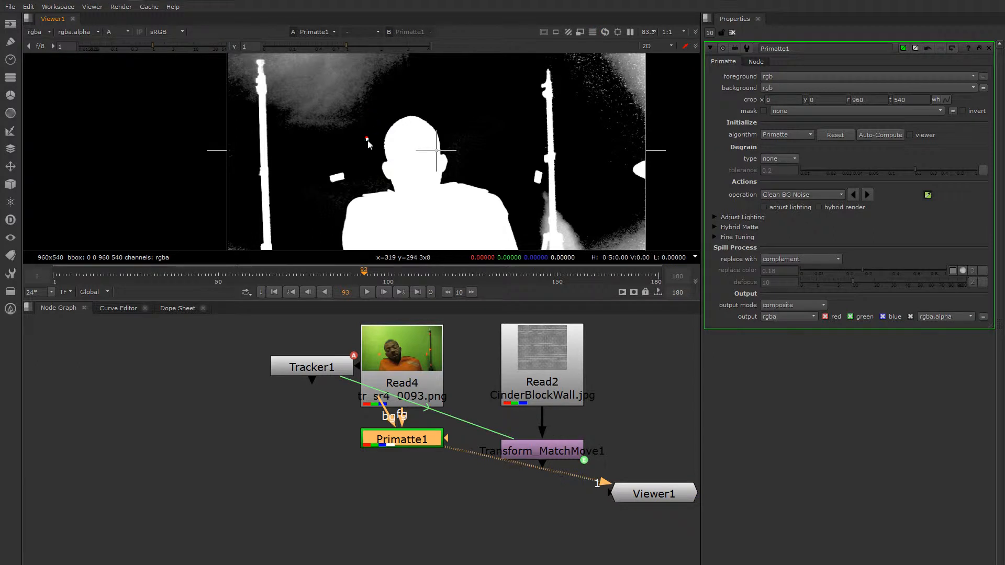
{"action": "left_click_drag", "start_coordinate": [458, 131], "coordinate": [468, 149], "text": "ctrl+shift"}
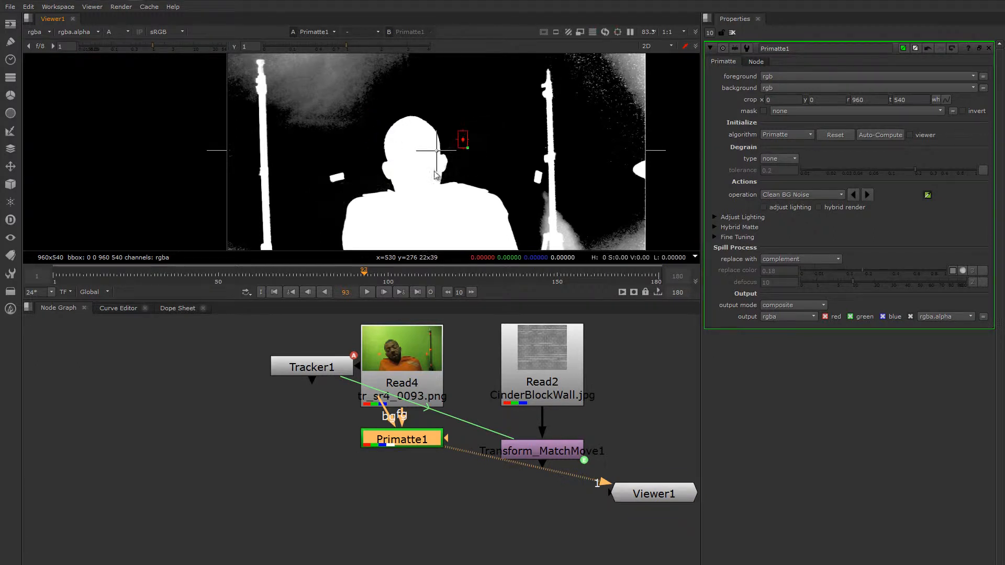
{"action": "right_click", "coordinate": [333, 210], "text": "ctrl"}
{"action": "scroll", "coordinate": [342, 220], "scroll_direction": "down", "scroll_amount": 1}
{"action": "middle_click_drag", "start_coordinate": [368, 206], "coordinate": [354, 182]}
{"action": "scroll", "coordinate": [362, 184], "scroll_direction": "down", "scroll_amount": 1}
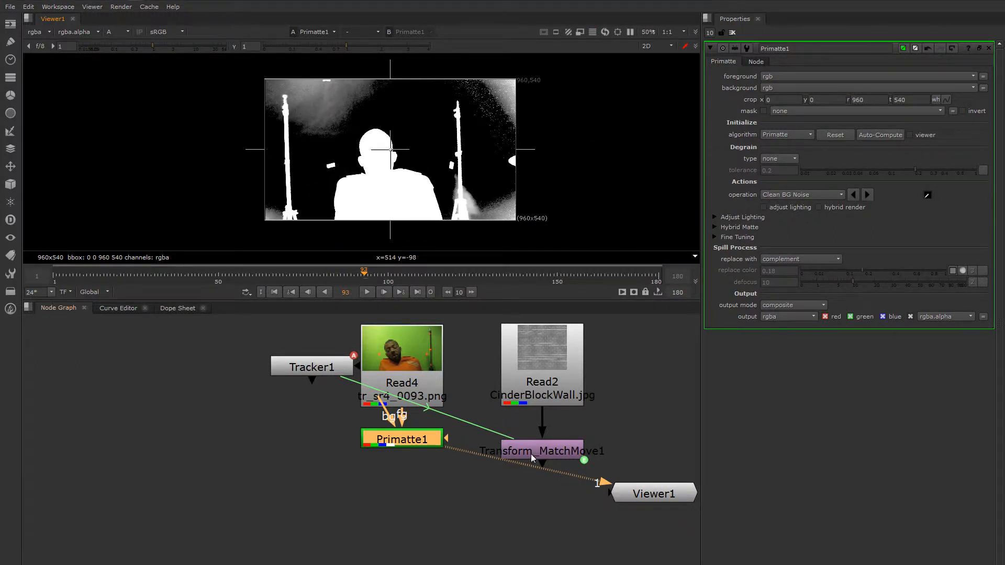
Connect Primatte's bg input to the match-move Transform, place Primatte below the green-screen Read node, and return to colour view.
{"action": "left_click_drag", "start_coordinate": [532, 457], "coordinate": [548, 448]}
{"action": "left_click_drag", "start_coordinate": [398, 441], "coordinate": [522, 451]}
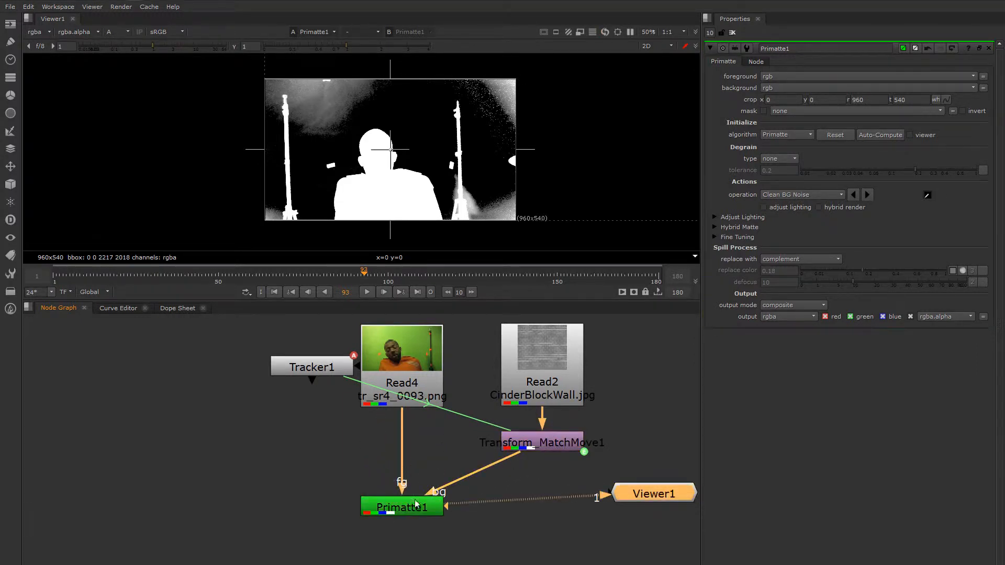
{"action": "middle_click_drag", "start_coordinate": [427, 166], "coordinate": [440, 170]}
{"action": "key", "text": "a"}
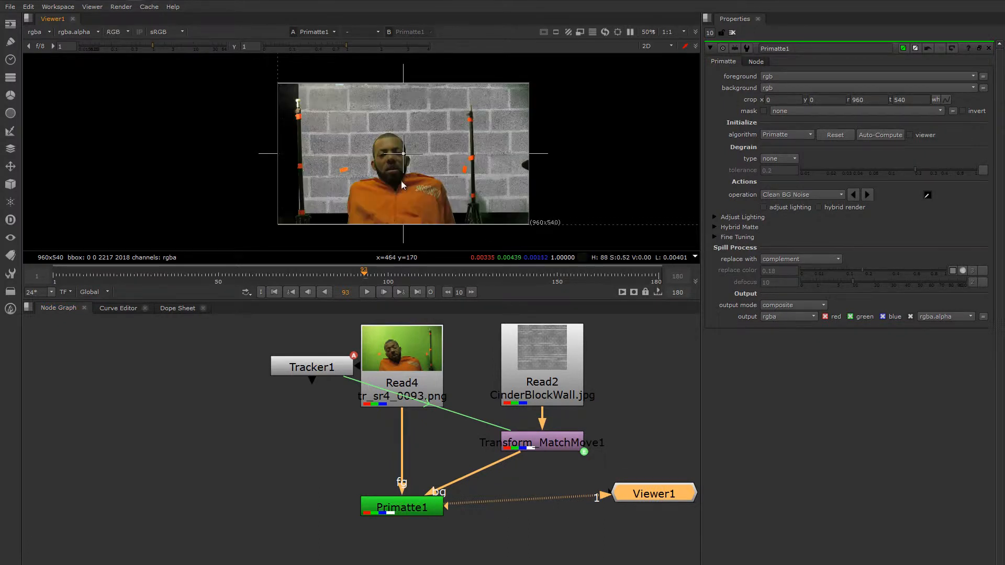
Inspect the keyed man over the cinder block wall and scrub back to frame 78.
{"action": "scroll", "coordinate": [407, 183], "scroll_direction": "up", "scroll_amount": 3}
{"action": "left_click_drag", "start_coordinate": [553, 443], "coordinate": [551, 460]}
{"action": "scroll", "coordinate": [508, 192], "scroll_direction": "down", "scroll_amount": 3}
{"action": "middle_click_drag", "start_coordinate": [508, 192], "coordinate": [481, 191]}
{"action": "left_click_drag", "start_coordinate": [347, 271], "coordinate": [313, 275]}
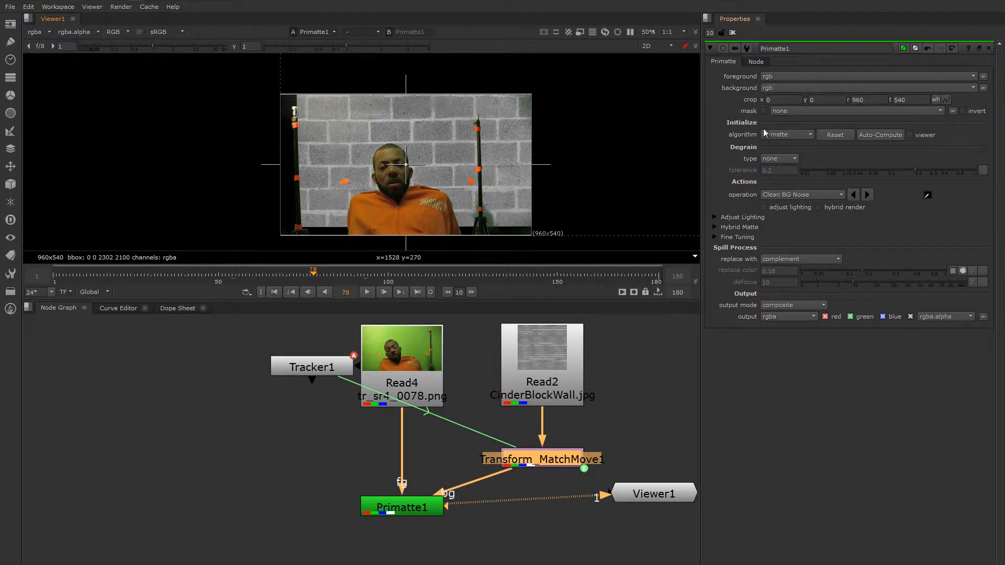
Insert a Transform node between the CinderBlockWall.jpg Read node and the match-move Transform, leaving only its properties open.
{"action": "left_click_drag", "start_coordinate": [559, 389], "coordinate": [551, 378]}
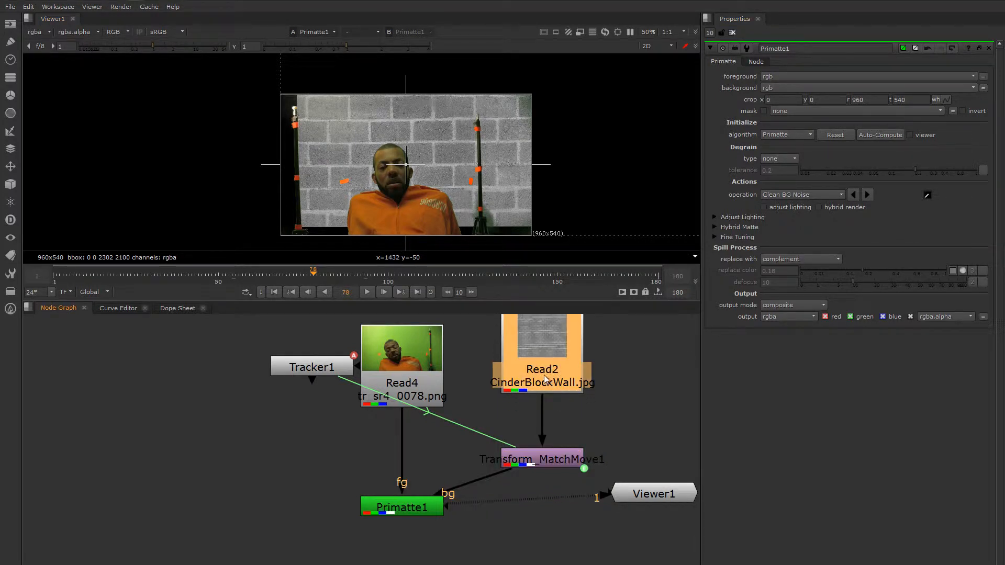
{"action": "key", "text": "t"}
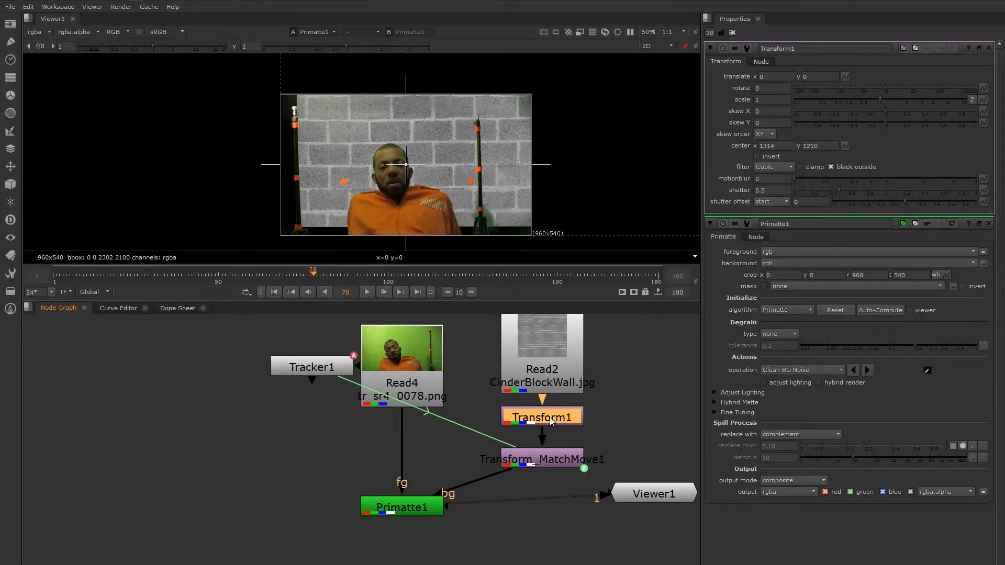
{"action": "left_click", "coordinate": [732, 33]}
{"action": "scroll", "coordinate": [595, 128], "scroll_direction": "down", "scroll_amount": 3}
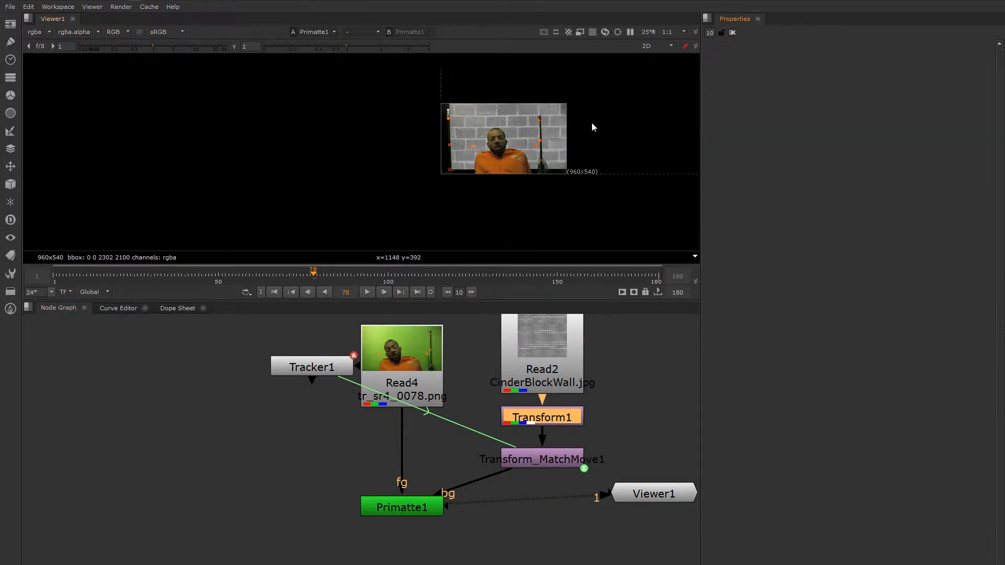
{"action": "middle_click_drag", "start_coordinate": [595, 128], "coordinate": [424, 188]}
{"action": "double_click", "coordinate": [551, 422]}
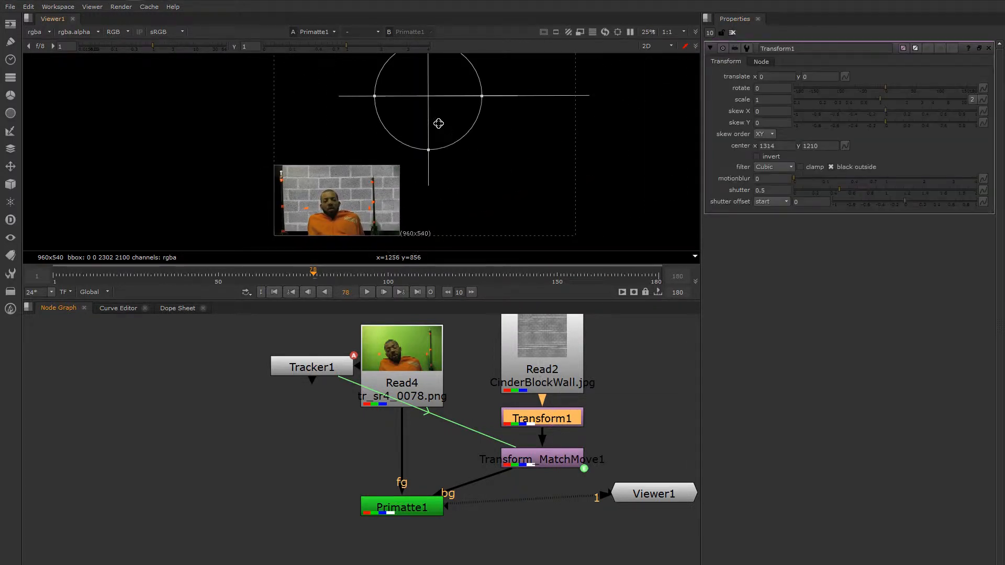
Move the cinder block wall with Transform1 to translate x -816, y -928 so it fills the frame behind the man.
{"action": "left_click_drag", "start_coordinate": [430, 98], "coordinate": [340, 201]}
{"action": "scroll", "coordinate": [341, 201], "scroll_direction": "up", "scroll_amount": 5}
{"action": "middle_click_drag", "start_coordinate": [363, 183], "coordinate": [454, 137]}
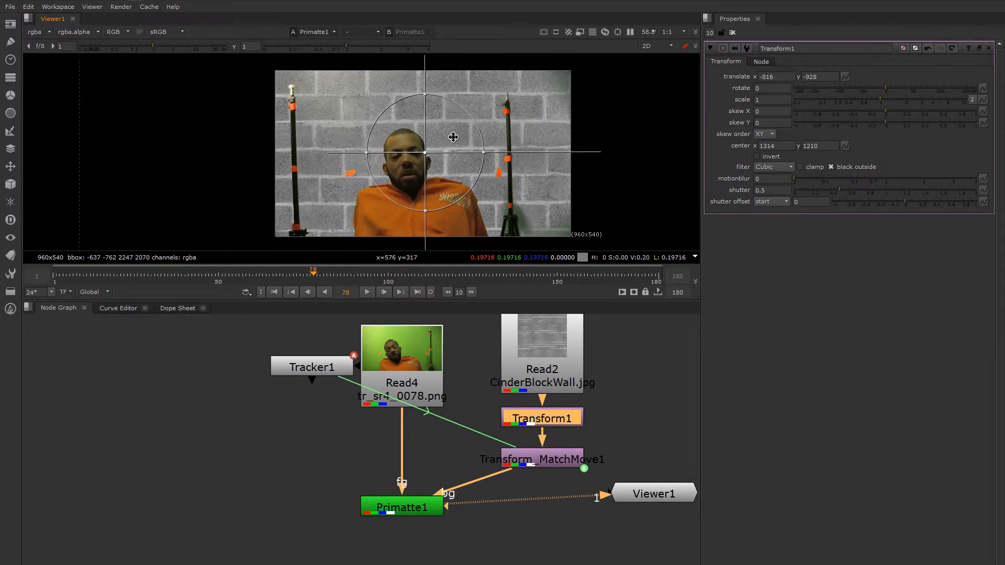
Inspect the composite at frames 1, 85 and 153, close the Transform1 properties, and go to frame 180.
{"action": "left_click_drag", "start_coordinate": [99, 275], "coordinate": [51, 290]}
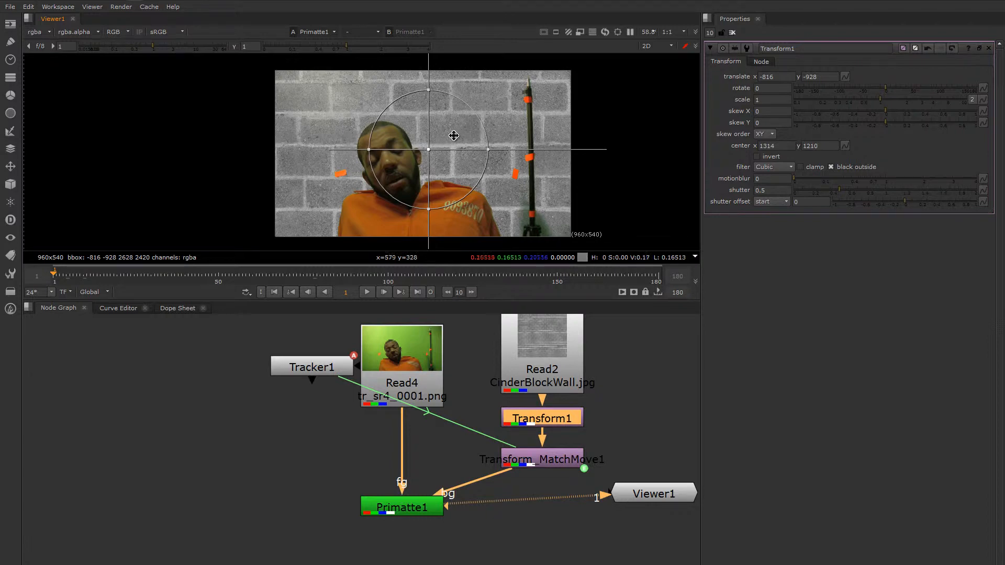
{"action": "scroll", "coordinate": [444, 148], "scroll_direction": "up", "scroll_amount": 3}
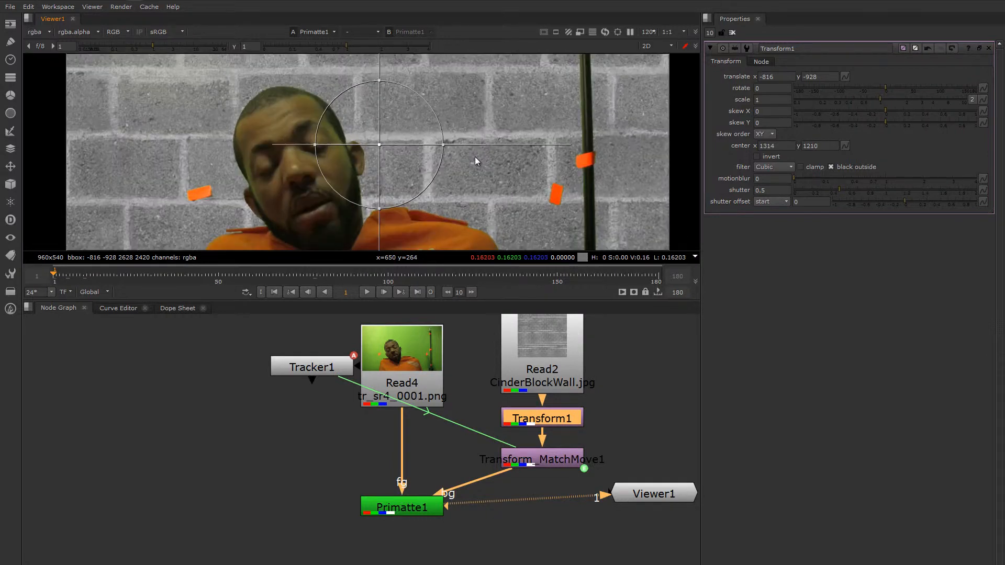
{"action": "scroll", "coordinate": [439, 157], "scroll_direction": "down", "scroll_amount": 1}
{"action": "scroll", "coordinate": [440, 157], "scroll_direction": "down", "scroll_amount": 3}
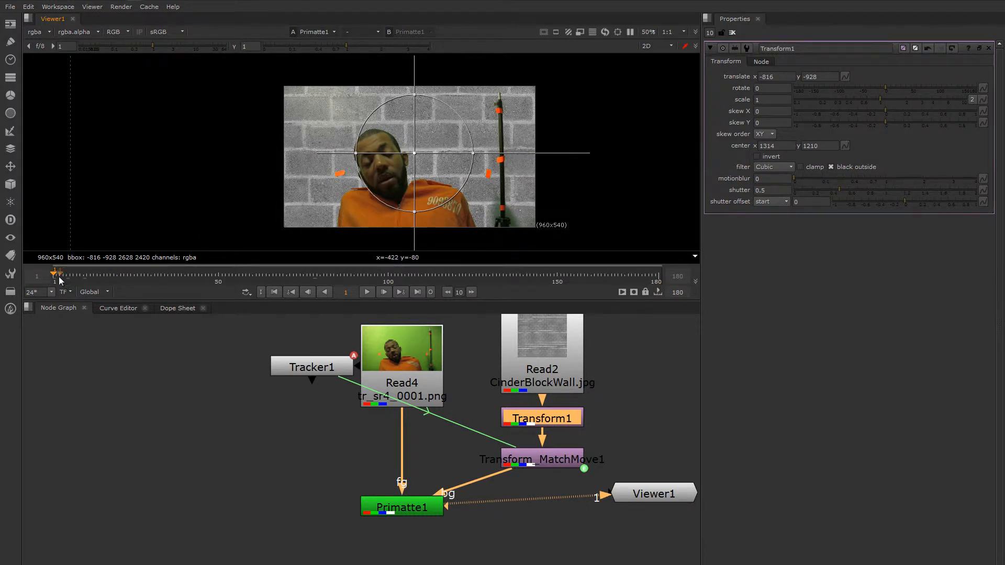
{"action": "left_click_drag", "start_coordinate": [59, 280], "coordinate": [325, 256]}
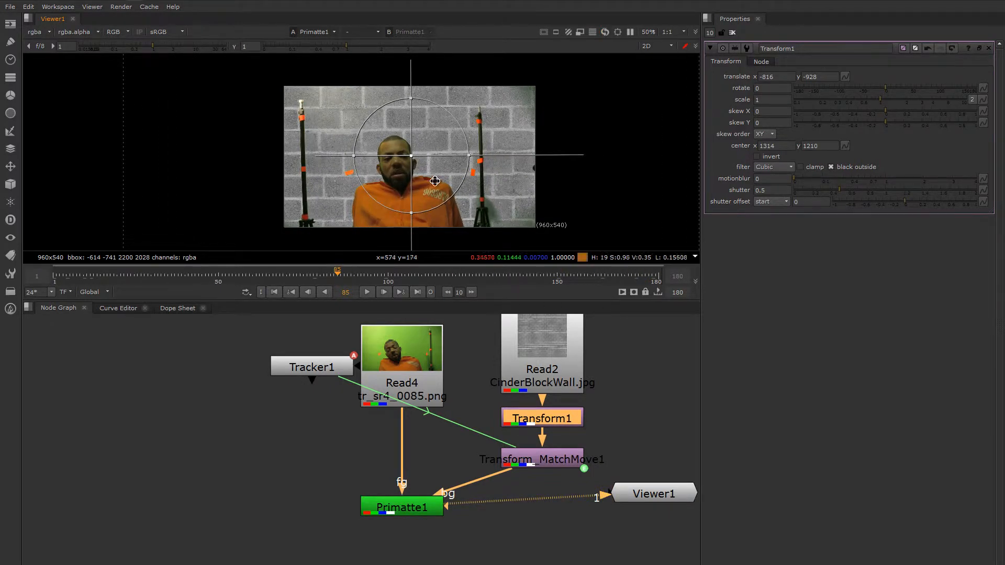
{"action": "scroll", "coordinate": [435, 181], "scroll_direction": "up", "scroll_amount": 4}
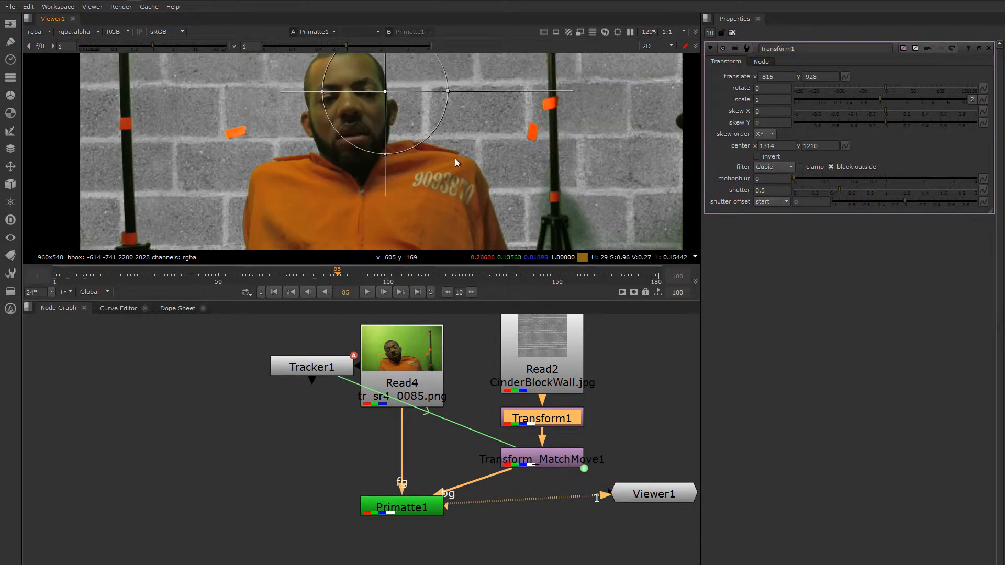
{"action": "left_click_drag", "start_coordinate": [337, 272], "coordinate": [567, 282]}
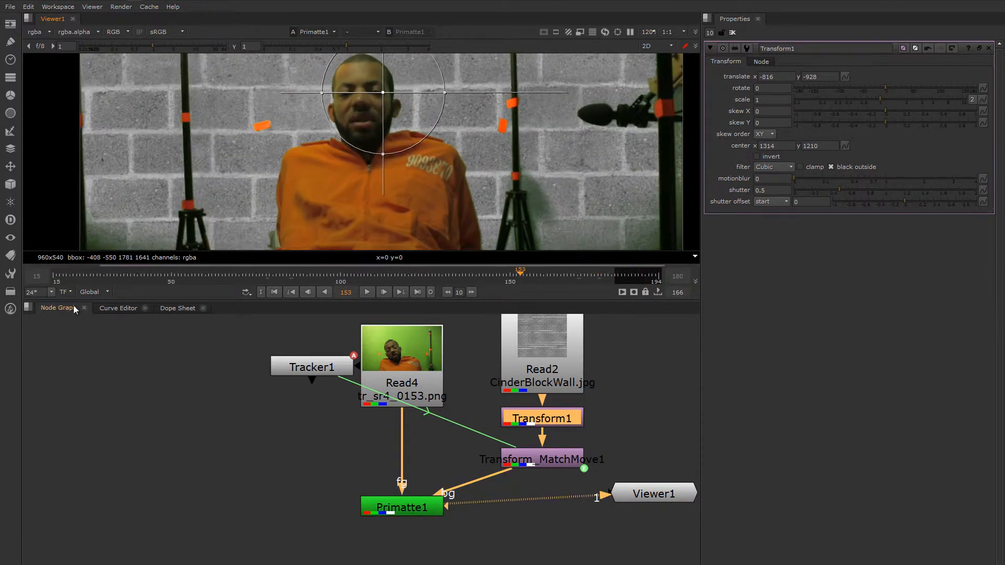
{"action": "scroll", "coordinate": [335, 181], "scroll_direction": "down", "scroll_amount": 5}
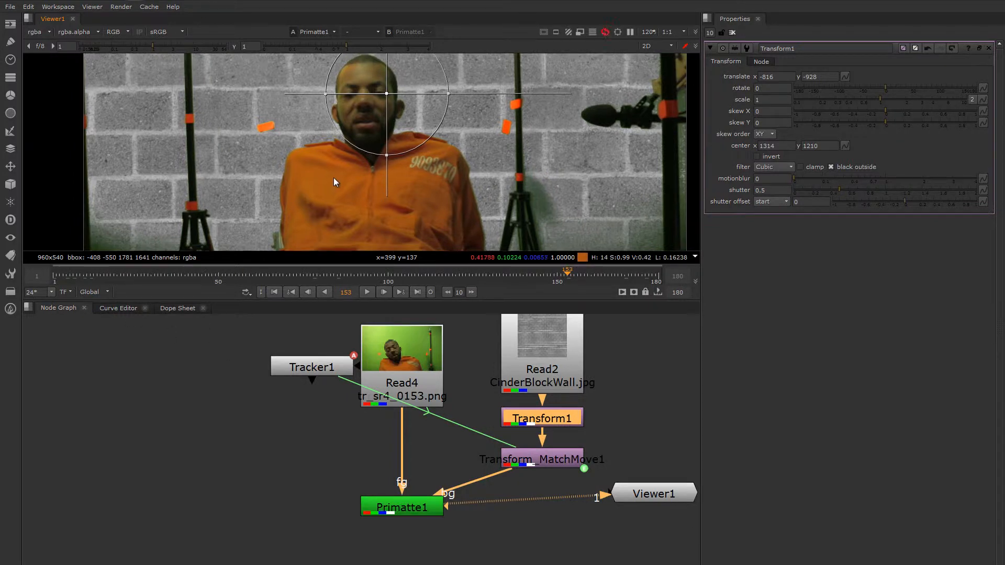
{"action": "middle_click_drag", "start_coordinate": [372, 209], "coordinate": [384, 177]}
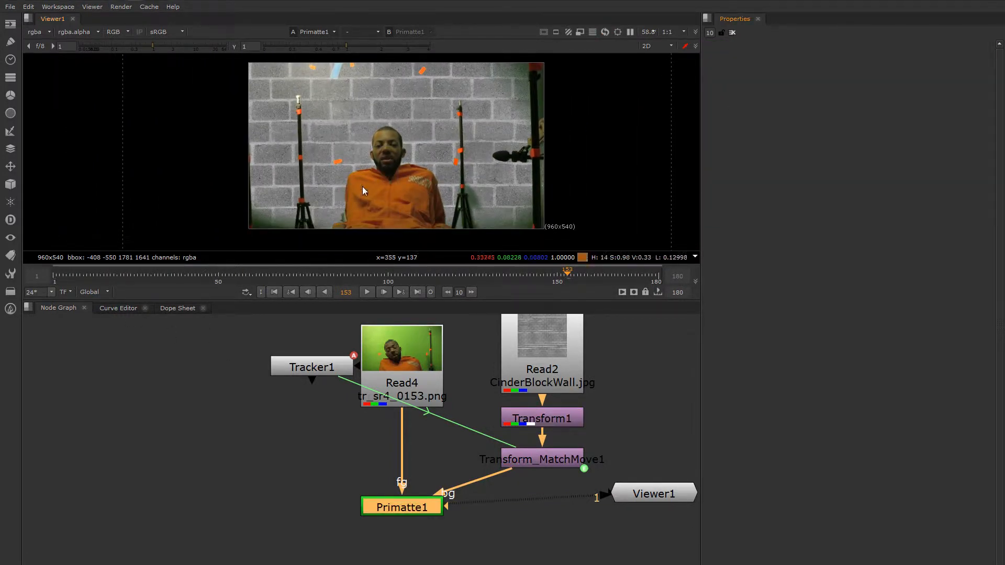
{"action": "scroll", "coordinate": [387, 207], "scroll_direction": "up", "scroll_amount": 2}
{"action": "scroll", "coordinate": [389, 209], "scroll_direction": "up", "scroll_amount": 1}
{"action": "left_click_drag", "start_coordinate": [165, 274], "coordinate": [659, 276]}
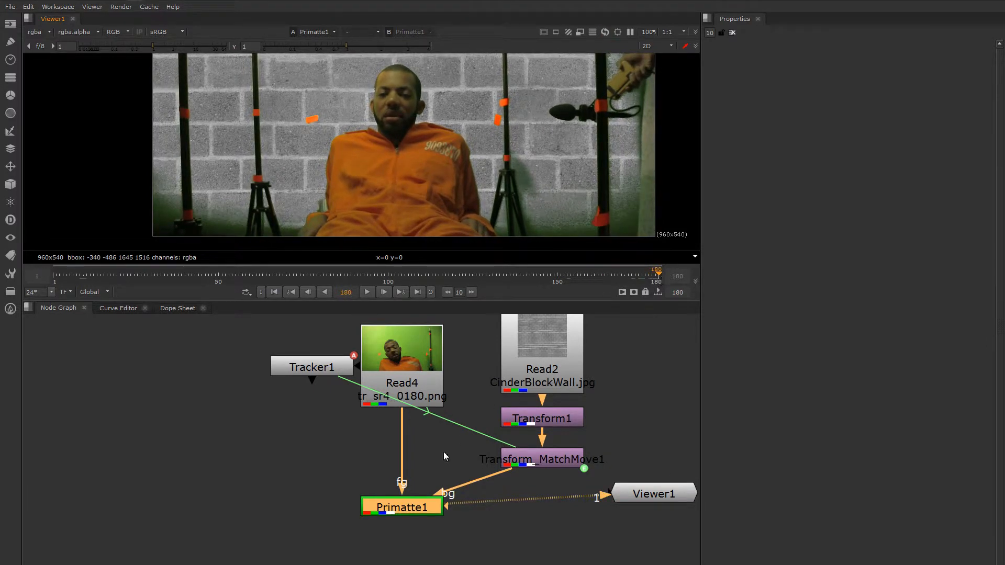
Reopen Primatte's properties and sample the dark green remnant beside the man's hand at the frame's lower edge with Clean BG Noise.
{"action": "key", "text": "1"}
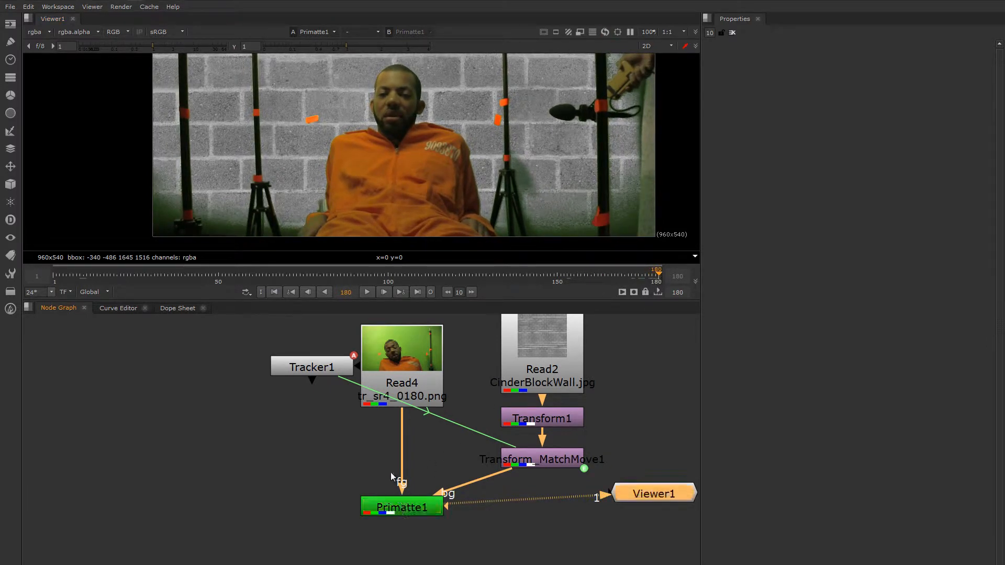
{"action": "double_click", "coordinate": [407, 513]}
{"action": "scroll", "coordinate": [336, 199], "scroll_direction": "up", "scroll_amount": 2}
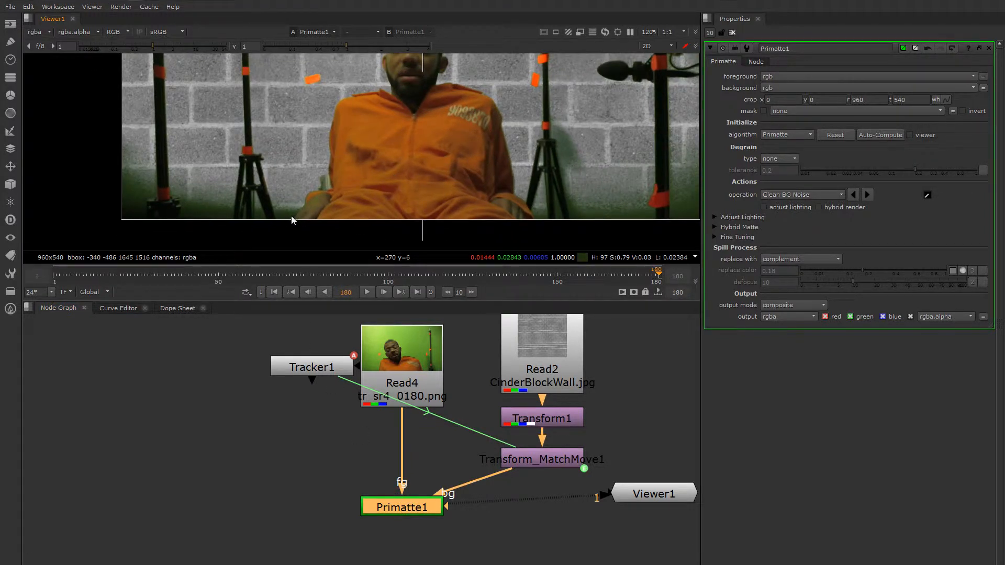
{"action": "left_click_drag", "start_coordinate": [294, 215], "coordinate": [282, 216], "text": "ctrl+shift"}
{"action": "scroll", "coordinate": [282, 217], "scroll_direction": "up", "scroll_amount": 4}
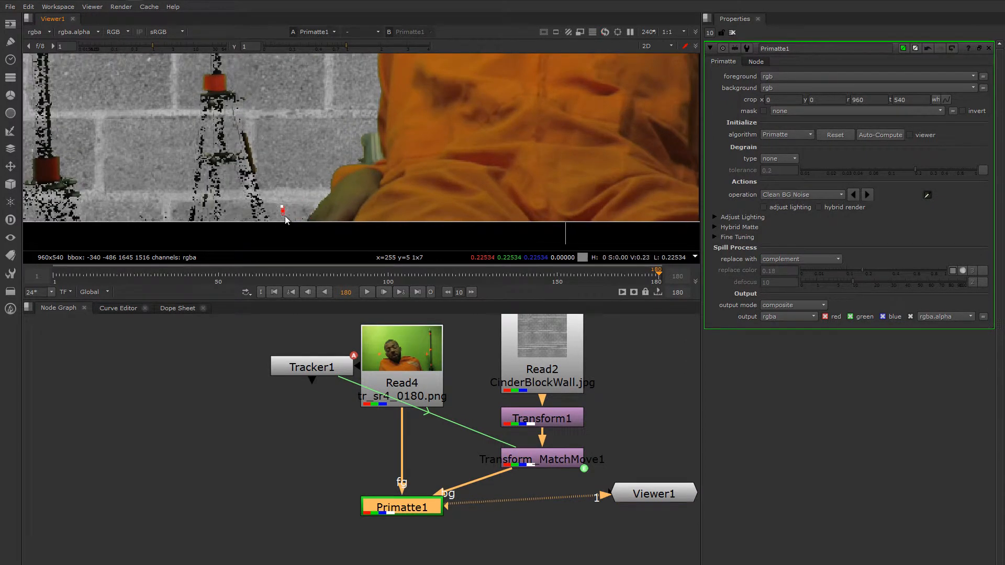
Switch Primatte to Clean FG Noise and sample the speckled holes in the man's beard and jaw.
{"action": "scroll", "coordinate": [307, 204], "scroll_direction": "down", "scroll_amount": 3}
{"action": "middle_click_drag", "start_coordinate": [392, 119], "coordinate": [330, 269]}
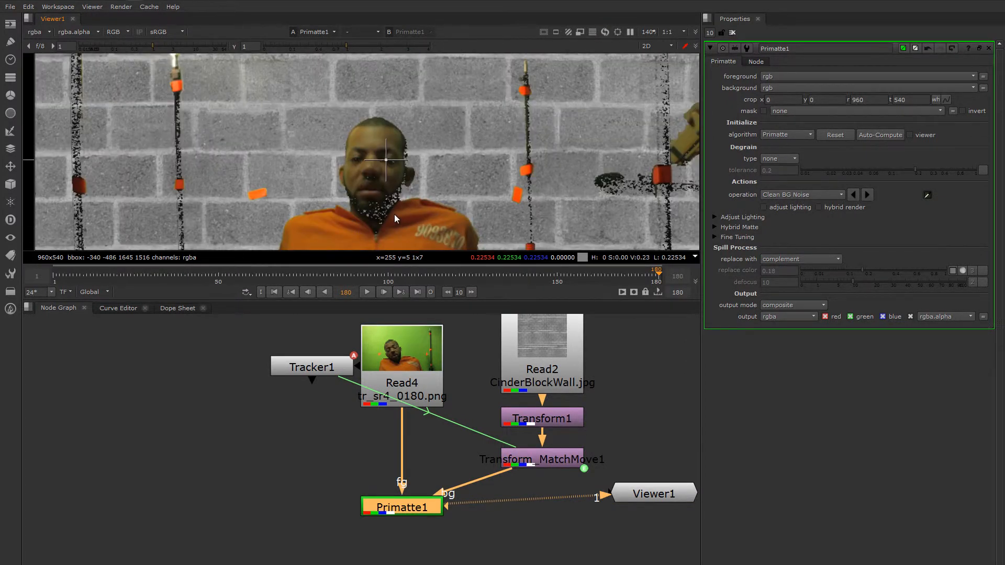
{"action": "scroll", "coordinate": [394, 214], "scroll_direction": "up", "scroll_amount": 3}
{"action": "left_click", "coordinate": [852, 193]}
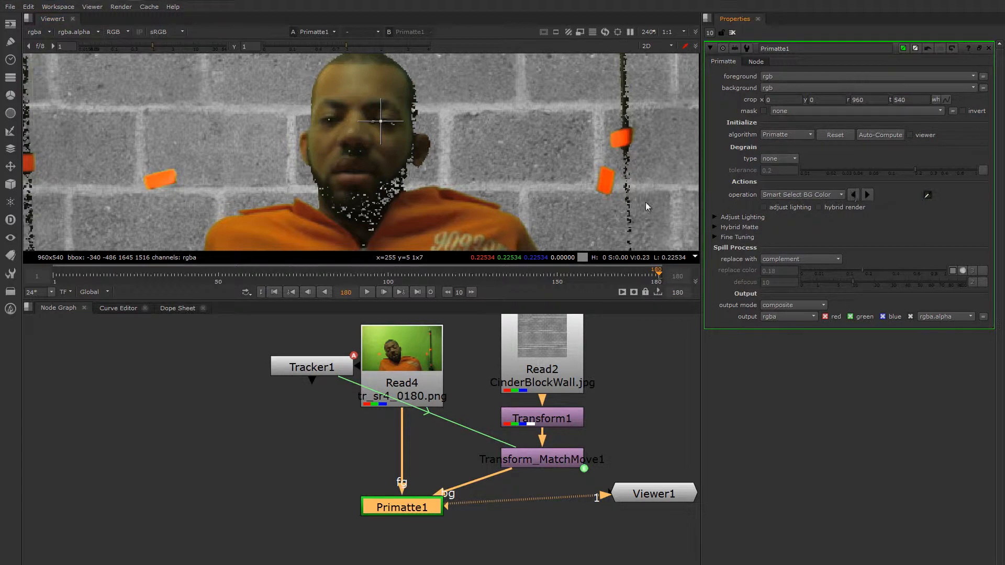
{"action": "left_click", "coordinate": [830, 197]}
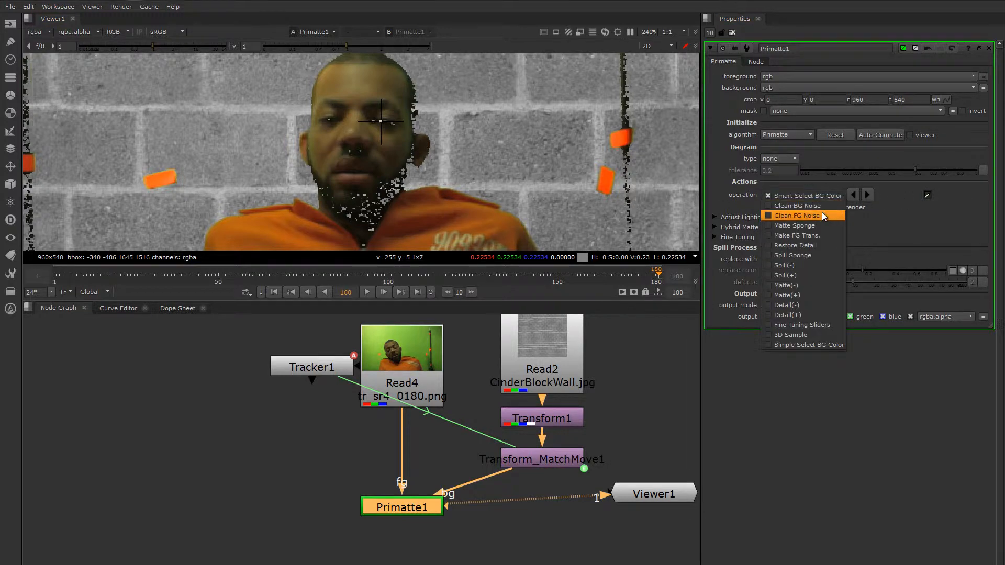
{"action": "left_click", "coordinate": [822, 214]}
{"action": "left_click", "coordinate": [386, 196], "text": "ctrl"}
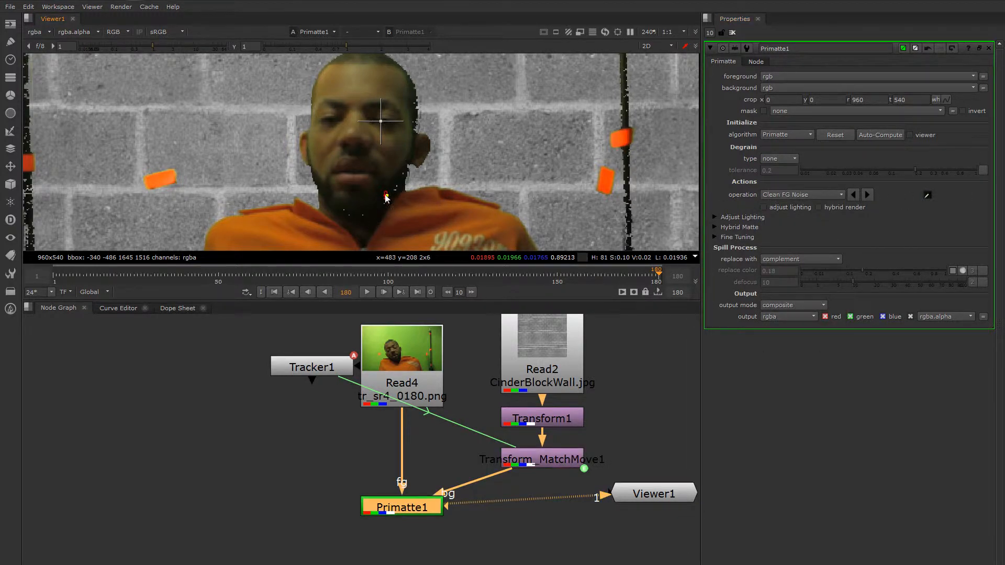
{"action": "left_click_drag", "start_coordinate": [392, 179], "coordinate": [396, 191], "text": "ctrl+shift"}
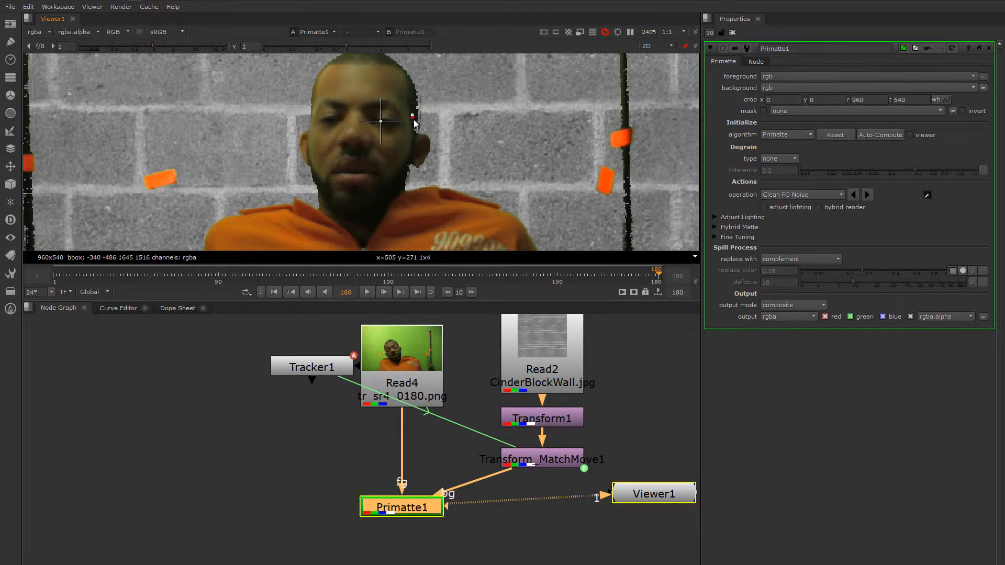
Sample the noisy edge of the man's head above his ear as foreground to restore it.
{"action": "mouse_move", "coordinate": [412, 114]}
{"action": "left_mouse_down", "text": "ctrl+shift"}
{"action": "mouse_move", "coordinate": [416, 128]}
{"action": "mouse_move", "coordinate": [418, 110]}
{"action": "left_mouse_up", "text": "ctrl+shift"}
{"action": "scroll", "coordinate": [411, 126], "scroll_direction": "up", "scroll_amount": 1}
{"action": "scroll", "coordinate": [414, 102], "scroll_direction": "up", "scroll_amount": 1}
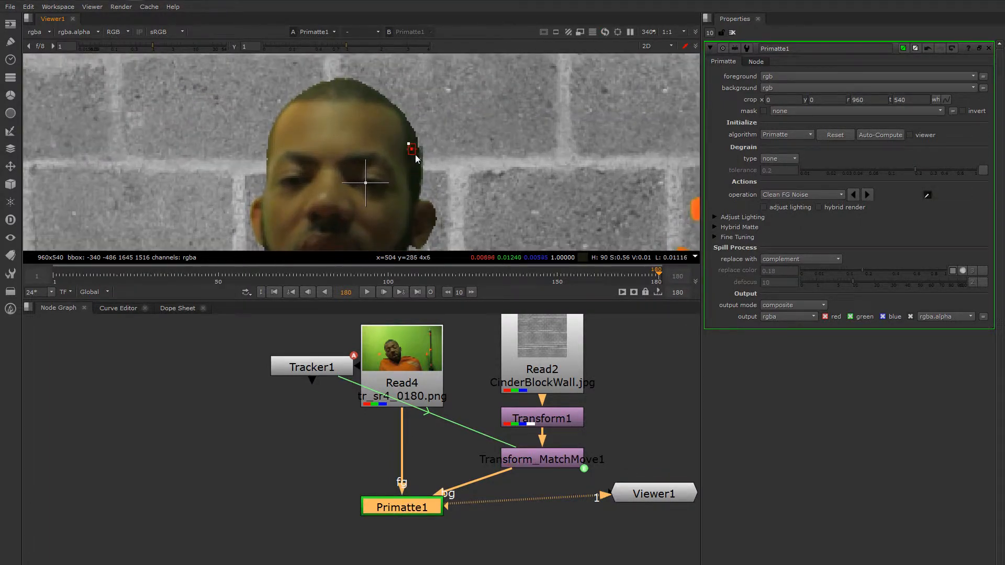
{"action": "left_click_drag", "start_coordinate": [416, 155], "coordinate": [419, 161], "text": "ctrl+shift"}
{"action": "scroll", "coordinate": [415, 162], "scroll_direction": "down", "scroll_amount": 5}
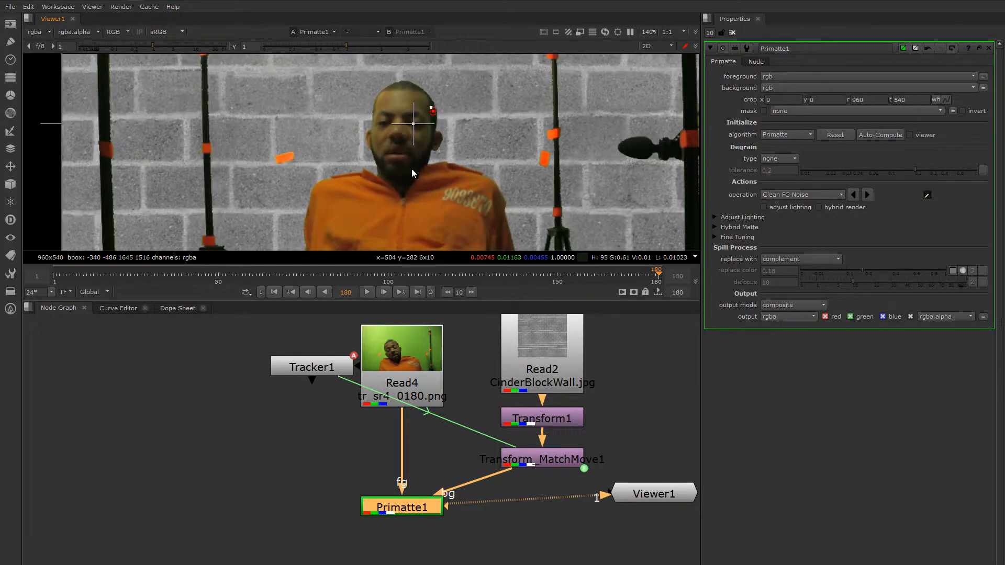
Sample the dark side of the man's head once more as foreground, then compare the key at frames 73 and 180.
{"action": "scroll", "coordinate": [437, 168], "scroll_direction": "down", "scroll_amount": 2}
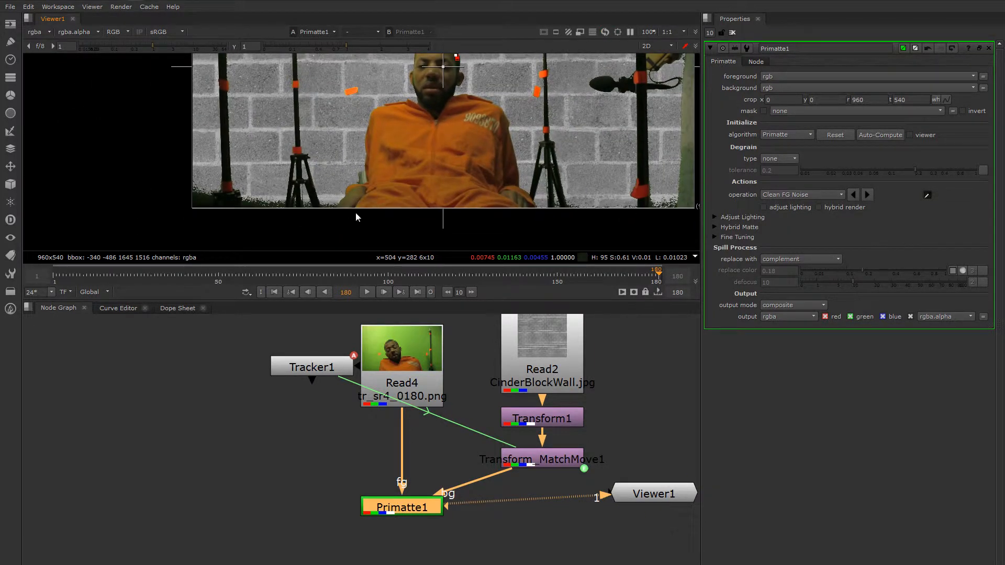
{"action": "middle_click_drag", "start_coordinate": [476, 155], "coordinate": [388, 180]}
{"action": "scroll", "coordinate": [388, 165], "scroll_direction": "down", "scroll_amount": 2}
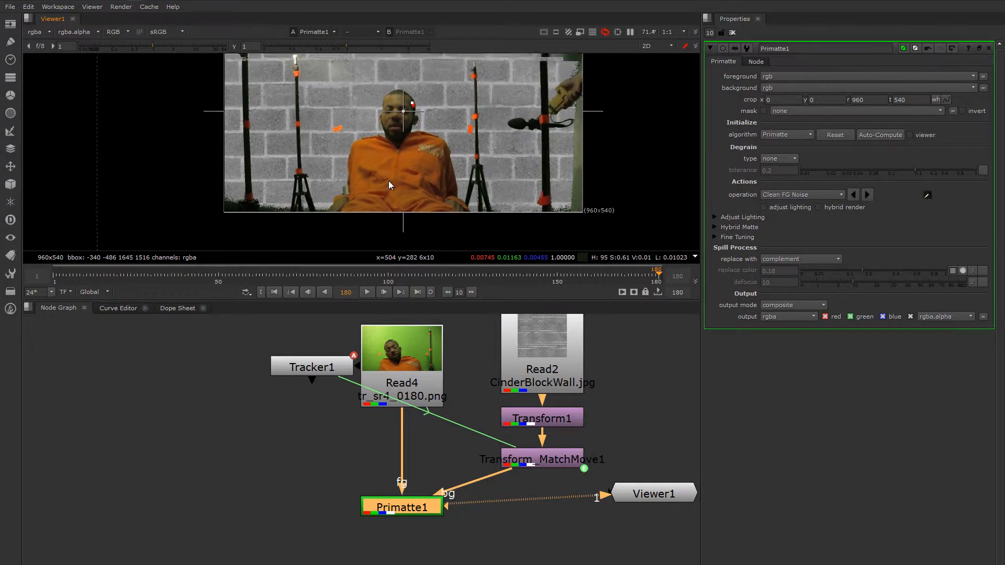
{"action": "scroll", "coordinate": [398, 152], "scroll_direction": "up", "scroll_amount": 3}
{"action": "middle_click_drag", "start_coordinate": [425, 118], "coordinate": [411, 142]}
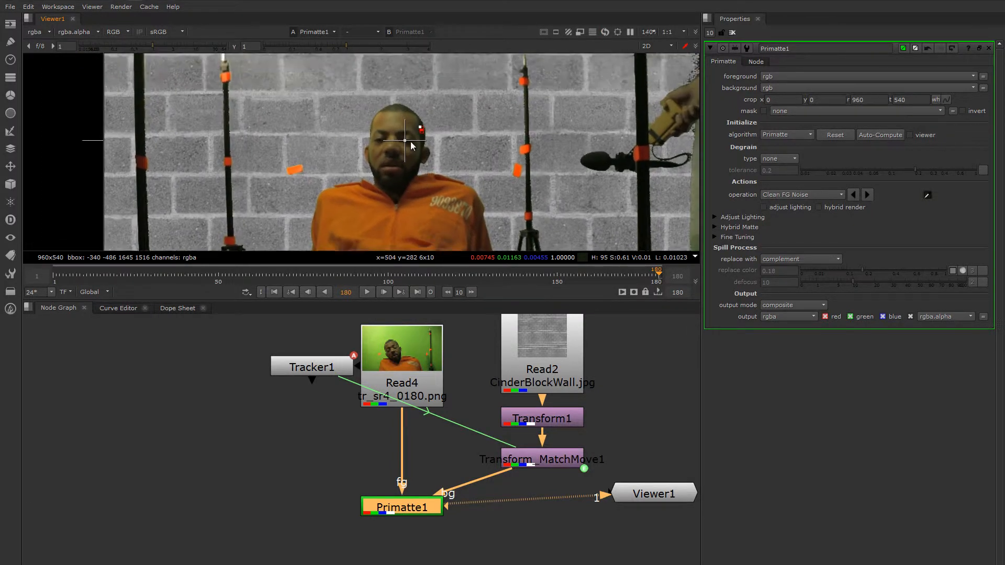
{"action": "scroll", "coordinate": [419, 114], "scroll_direction": "up", "scroll_amount": 5}
{"action": "left_click_drag", "start_coordinate": [446, 105], "coordinate": [448, 112], "text": "ctrl+shift"}
{"action": "scroll", "coordinate": [427, 128], "scroll_direction": "down", "scroll_amount": 4}
{"action": "middle_click_drag", "start_coordinate": [405, 150], "coordinate": [426, 116]}
{"action": "scroll", "coordinate": [426, 115], "scroll_direction": "down", "scroll_amount": 4}
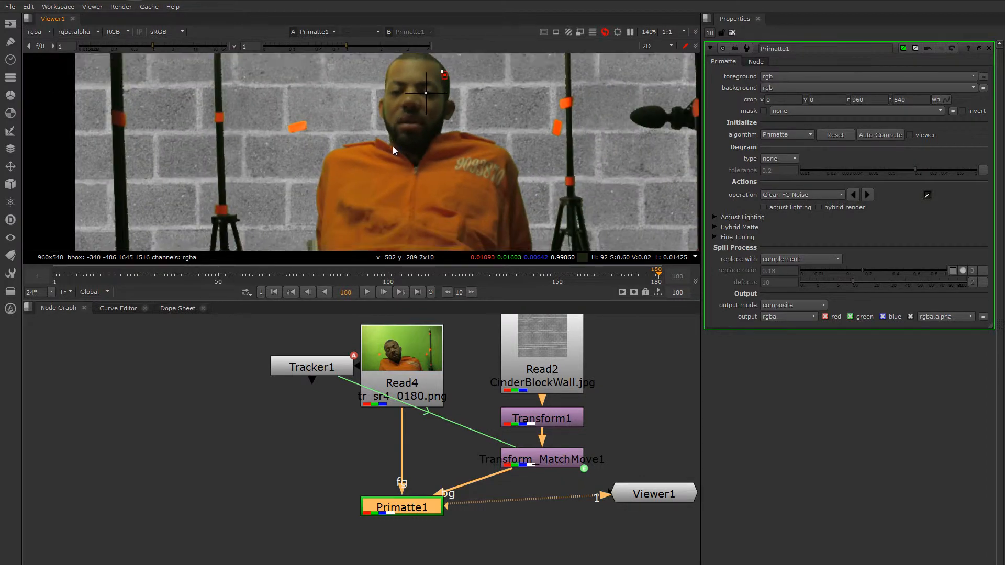
{"action": "middle_click_drag", "start_coordinate": [440, 178], "coordinate": [425, 215]}
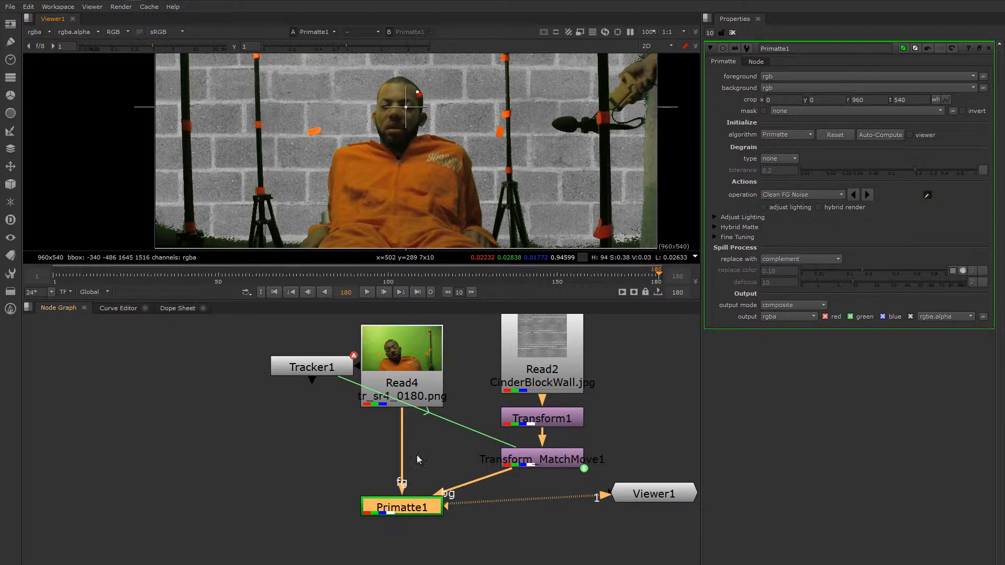
{"action": "left_click_drag", "start_coordinate": [638, 278], "coordinate": [297, 276]}
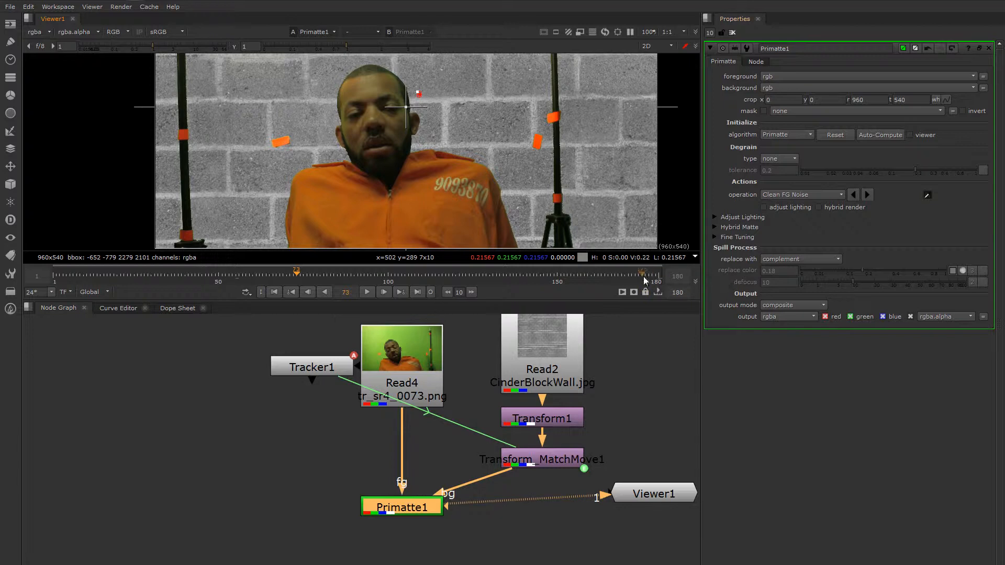
{"action": "left_click_drag", "start_coordinate": [645, 281], "coordinate": [659, 283]}
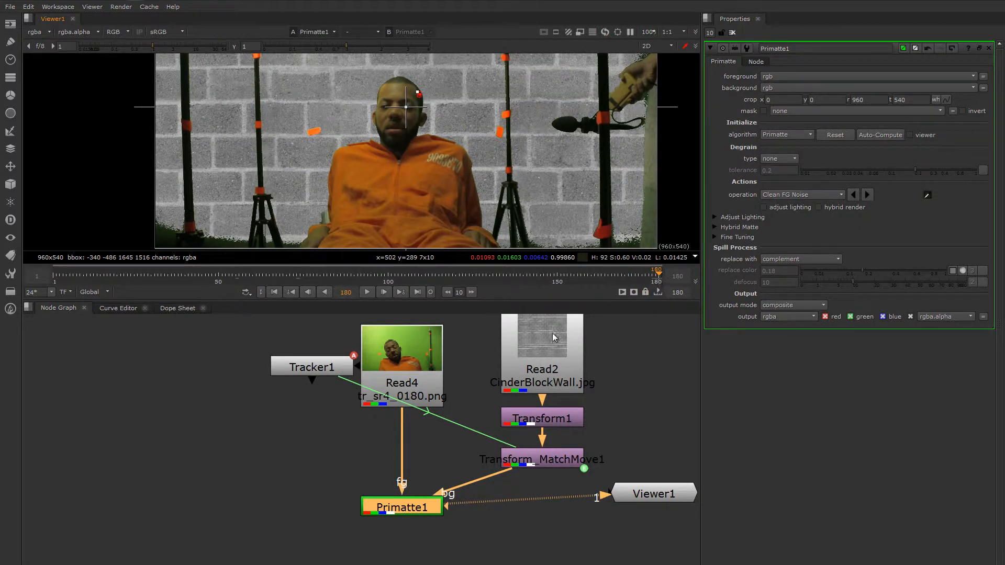
Create an unconnected Roto node beside Primatte and leave only its properties open.
{"action": "middle_click_drag", "start_coordinate": [314, 440], "coordinate": [361, 435]}
{"action": "left_click", "coordinate": [337, 444]}
{"action": "key", "text": "o"}
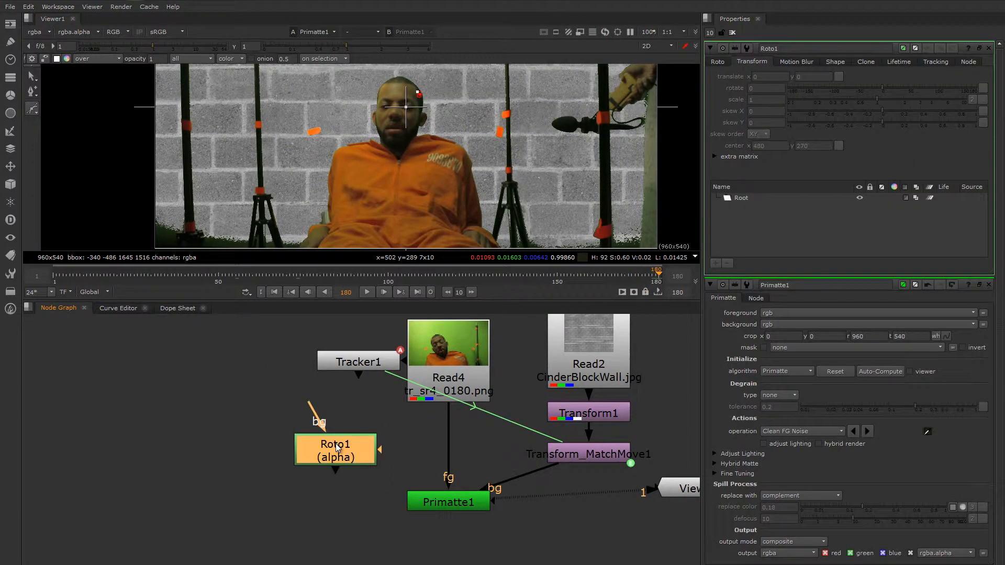
{"action": "scroll", "coordinate": [385, 210], "scroll_direction": "down", "scroll_amount": 3}
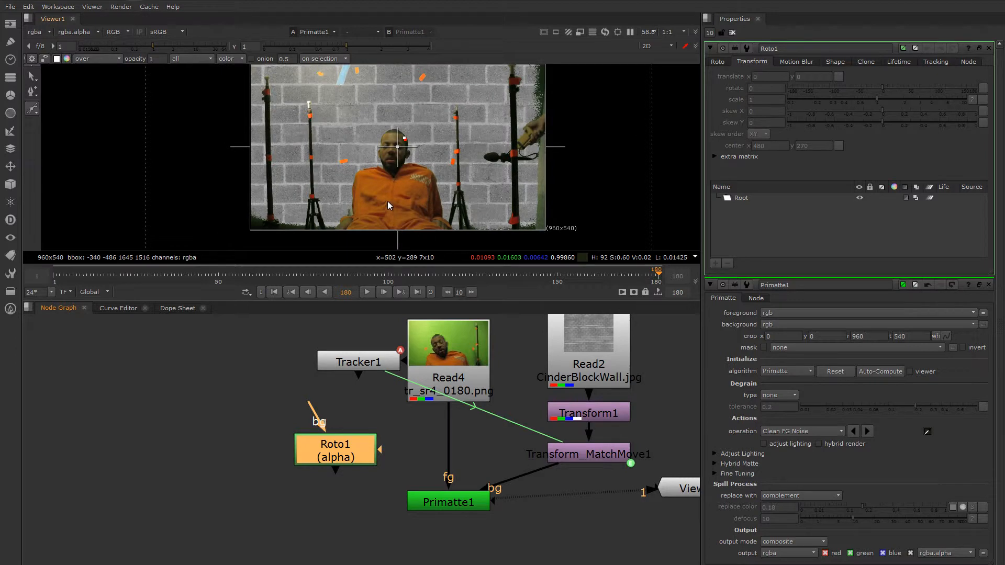
{"action": "left_click", "coordinate": [732, 33]}
{"action": "double_click", "coordinate": [339, 446]}
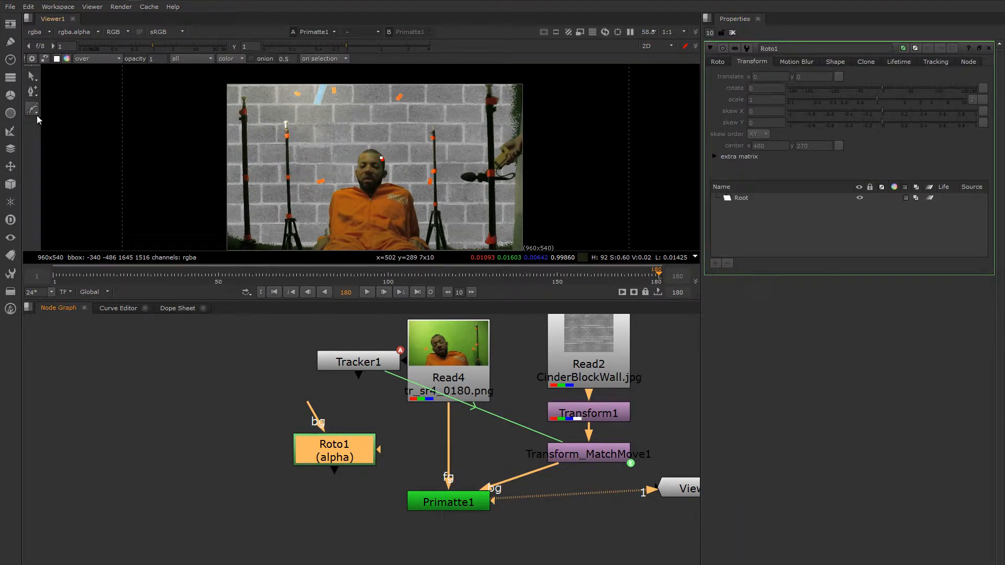
Draw a closed Bezier loosely around the man at frame 180, extending below the frame, and refine its outline beside his head.
{"action": "middle_click_drag", "start_coordinate": [299, 244], "coordinate": [307, 232]}
{"action": "left_click", "coordinate": [307, 231]}
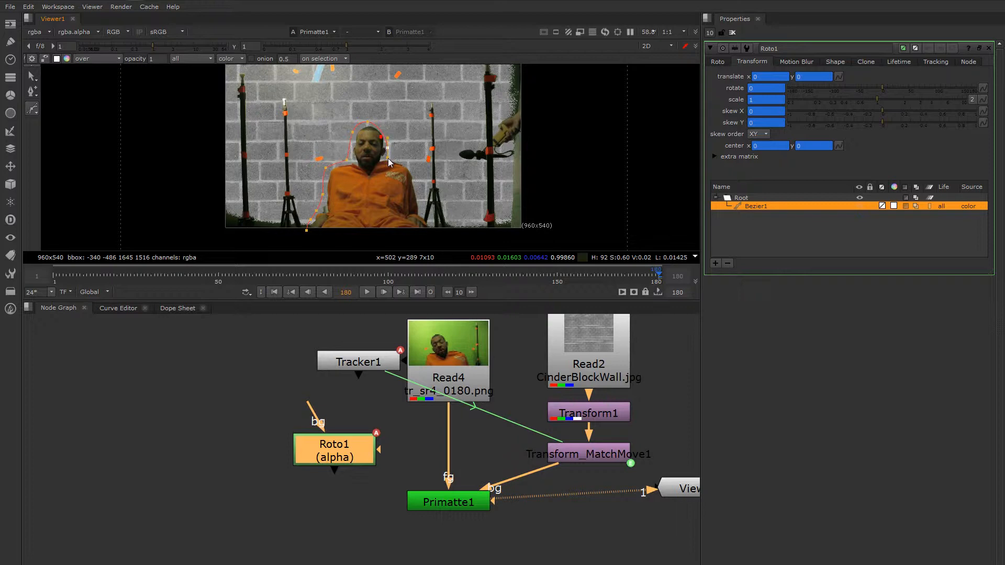
{"action": "scroll", "coordinate": [388, 182], "scroll_direction": "up", "scroll_amount": 5}
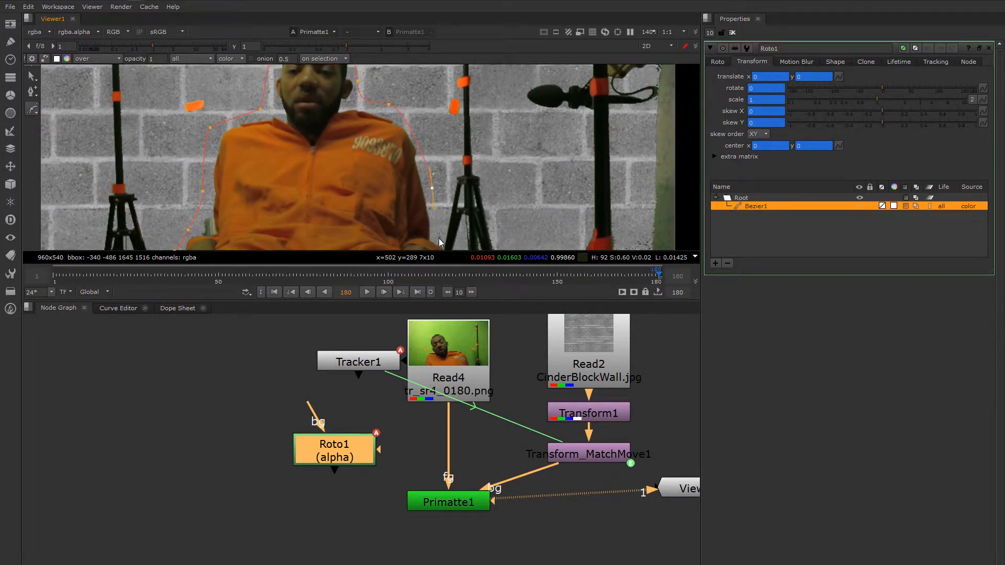
{"action": "middle_click_drag", "start_coordinate": [438, 238], "coordinate": [406, 169]}
{"action": "left_click_drag", "start_coordinate": [411, 181], "coordinate": [434, 228]}
{"action": "middle_click_drag", "start_coordinate": [255, 232], "coordinate": [325, 223]}
{"action": "left_click", "coordinate": [212, 224]}
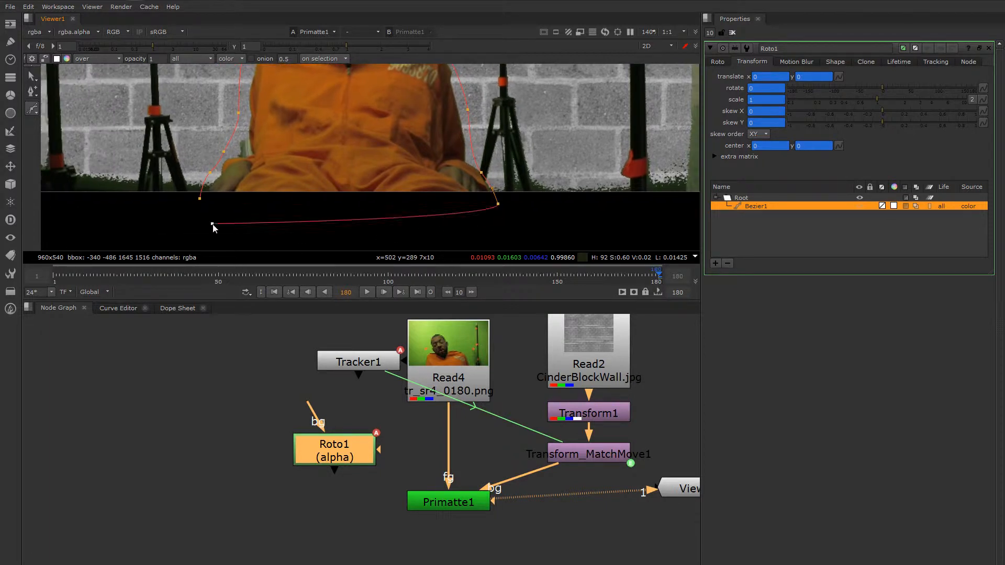
{"action": "left_click", "coordinate": [200, 199]}
{"action": "scroll", "coordinate": [335, 220], "scroll_direction": "down", "scroll_amount": 3}
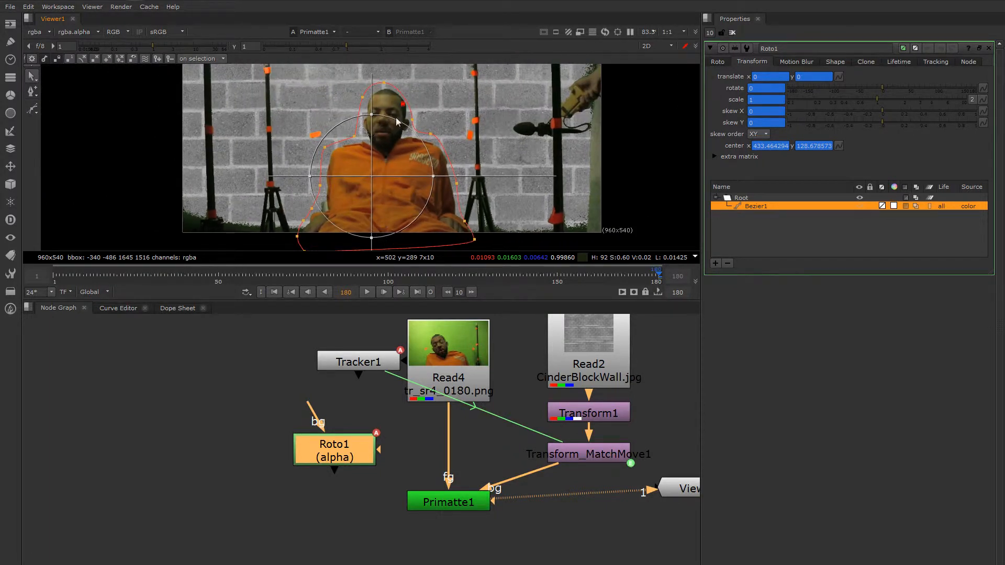
{"action": "left_click", "coordinate": [411, 118], "text": "ctrl+alt"}
{"action": "left_click_drag", "start_coordinate": [412, 118], "coordinate": [416, 117]}
Open Tracker1's transform properties alongside those of Roto1 and make Roto1 the active node.
{"action": "double_click", "coordinate": [360, 362]}
{"action": "left_click", "coordinate": [853, 92]}
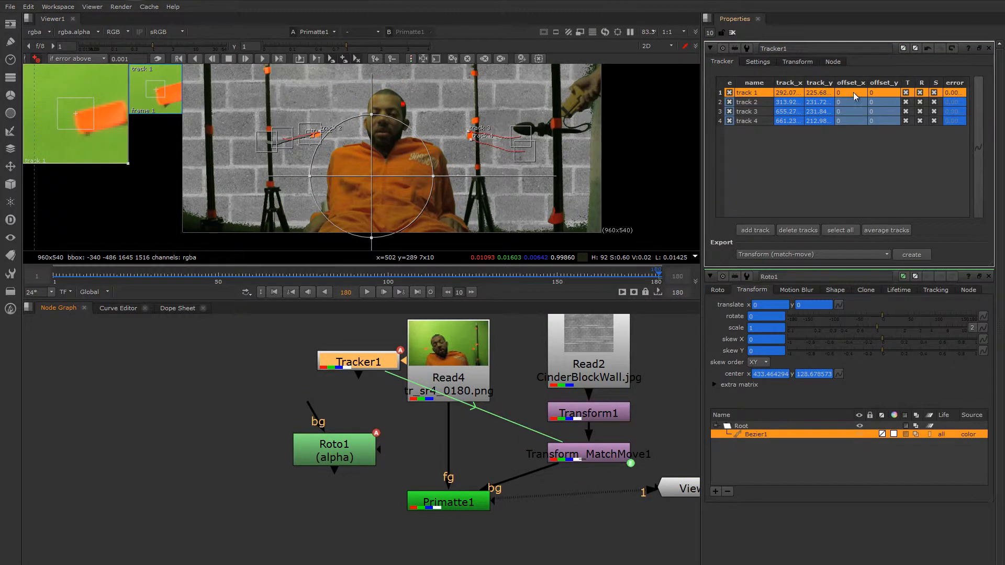
{"action": "left_click", "coordinate": [797, 62]}
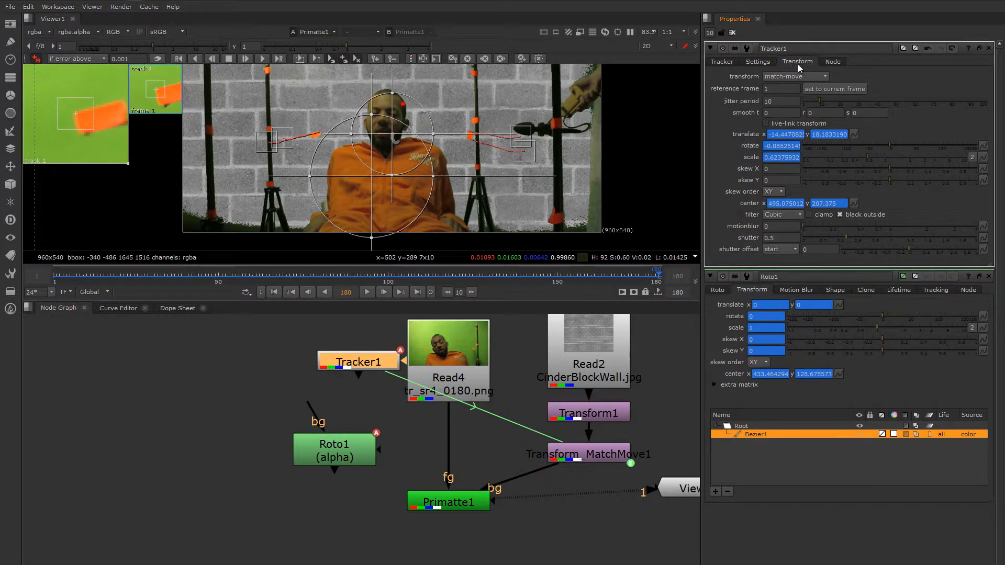
{"action": "left_click", "coordinate": [36, 60]}
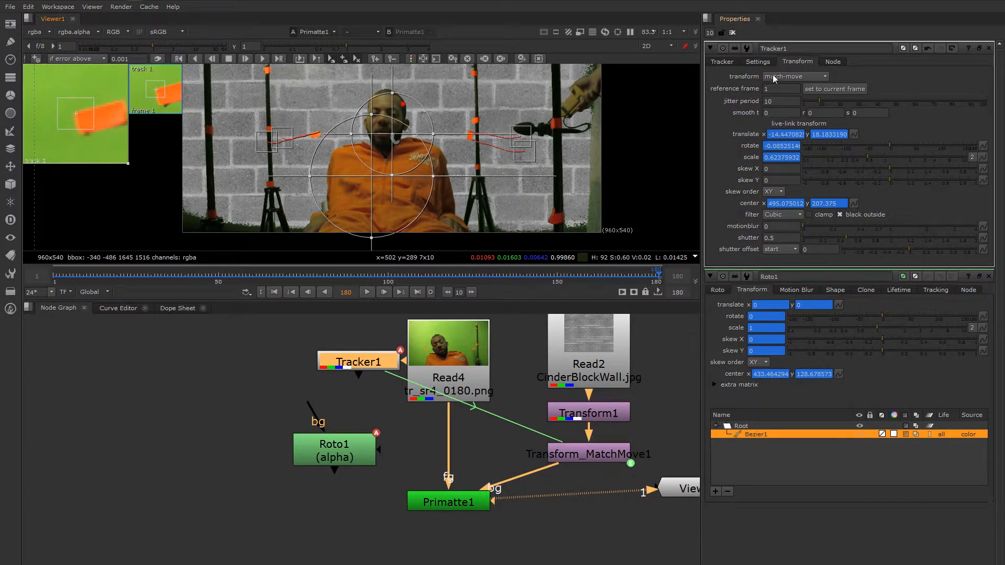
{"action": "left_click_drag", "start_coordinate": [340, 455], "coordinate": [349, 448]}
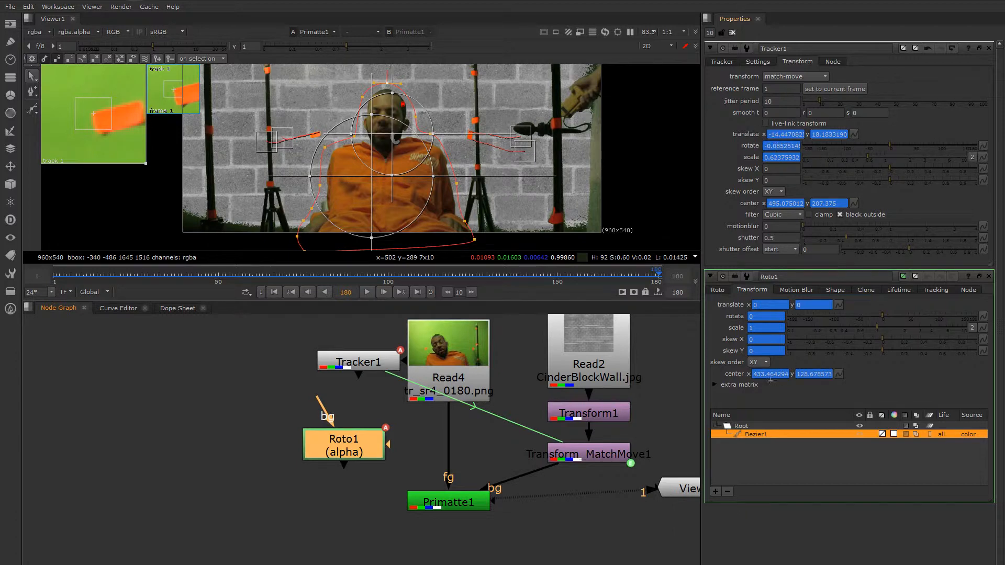
Remove the animation from the center values of Bezier1's transform in Roto1.
{"action": "left_click", "coordinate": [759, 438]}
{"action": "left_click", "coordinate": [839, 373]}
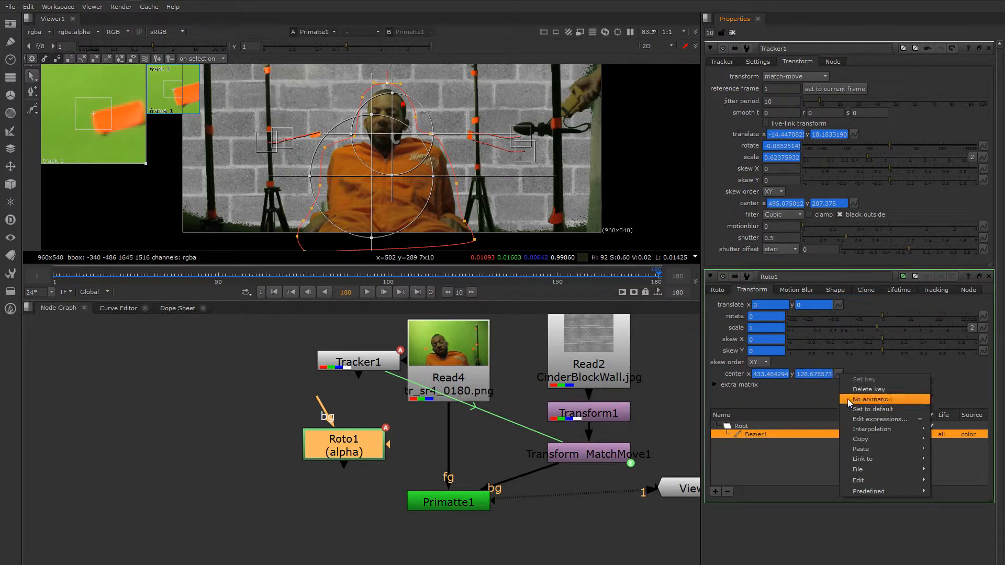
{"action": "left_click", "coordinate": [735, 376]}
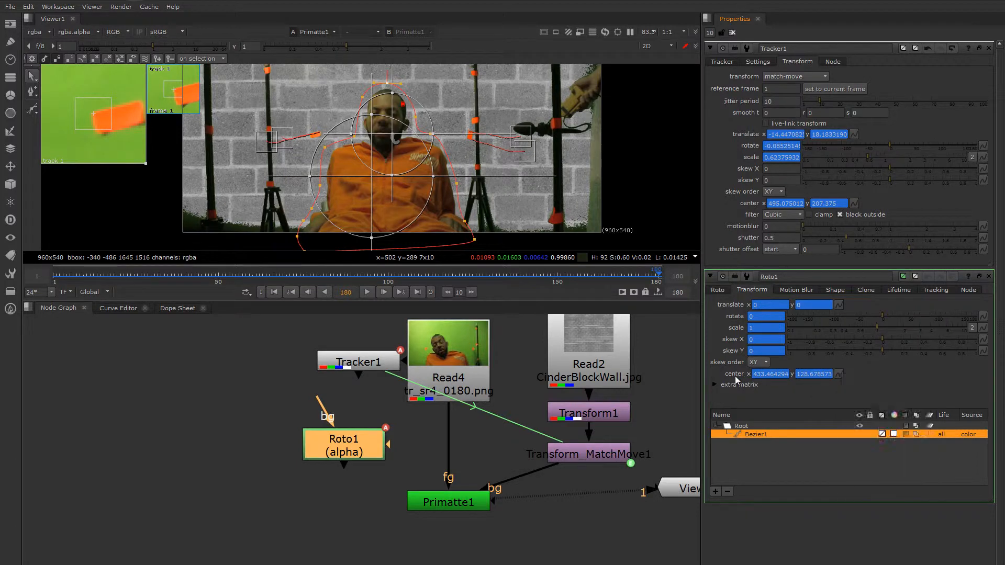
{"action": "left_click", "coordinate": [839, 374]}
{"action": "mouse_move", "coordinate": [864, 443]}
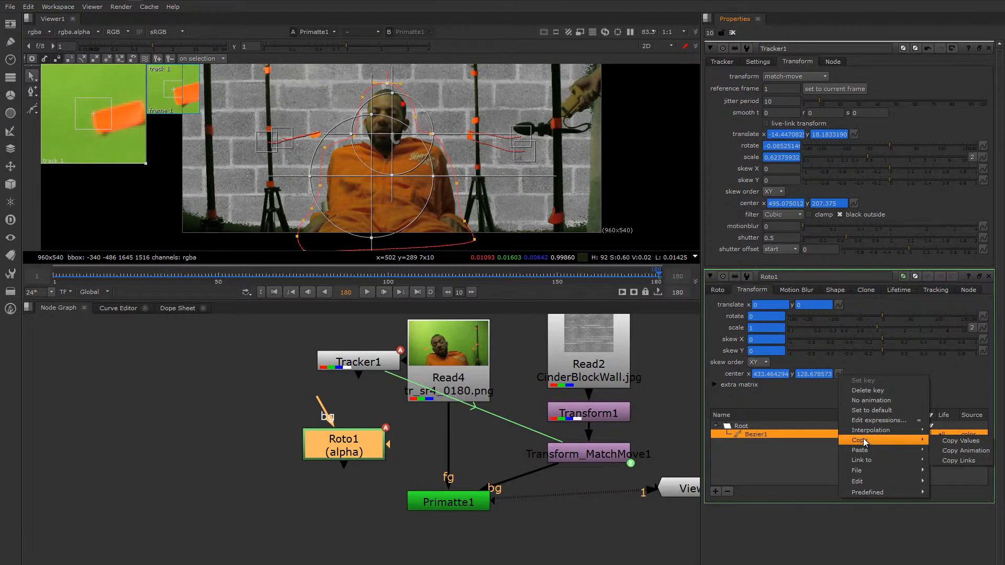
{"action": "left_click", "coordinate": [874, 400]}
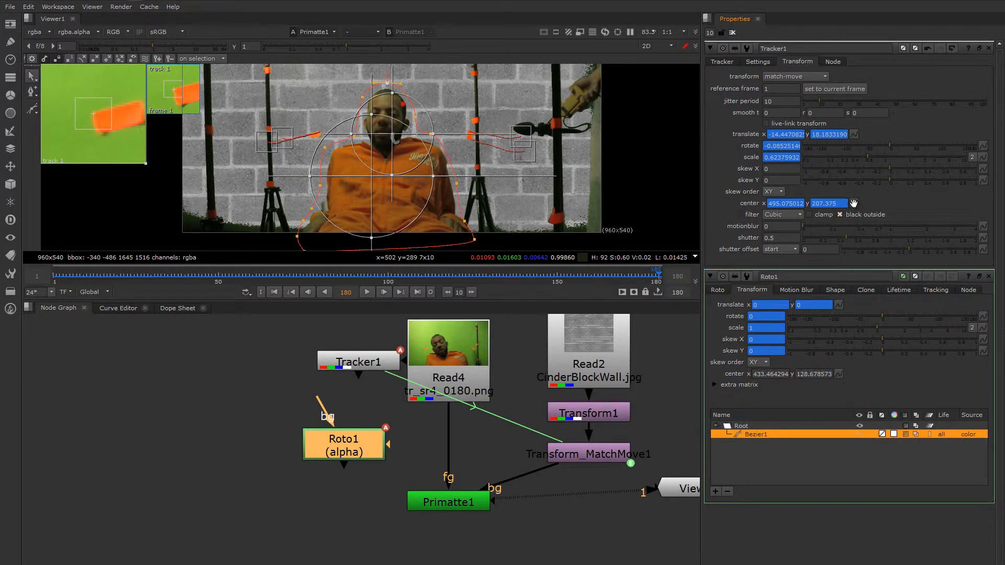
Link Bezier1's center, translate, rotate and scale to the matching transform values of Tracker1.
{"action": "left_click_drag", "start_coordinate": [855, 203], "coordinate": [839, 375]}
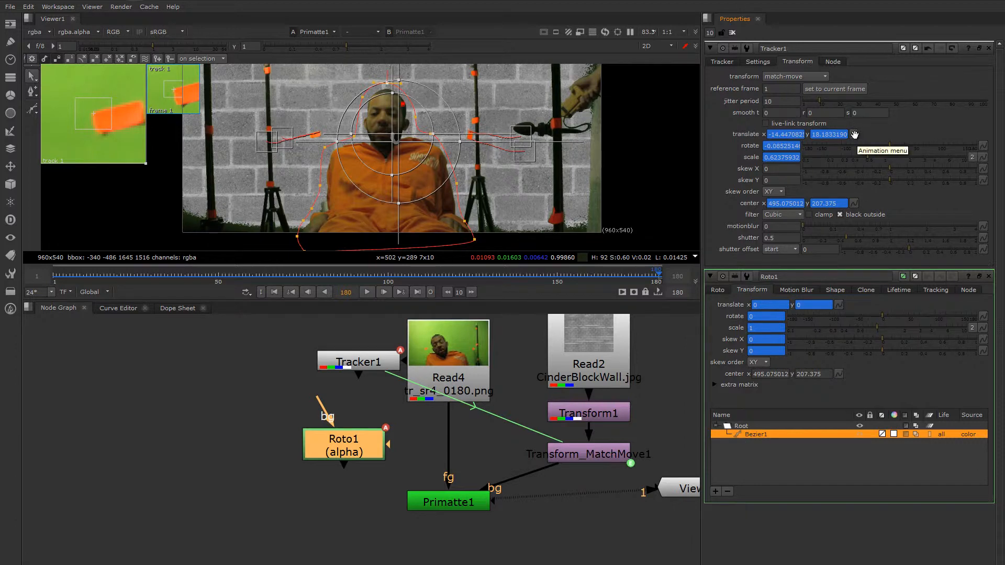
{"action": "left_click_drag", "start_coordinate": [854, 134], "coordinate": [840, 305]}
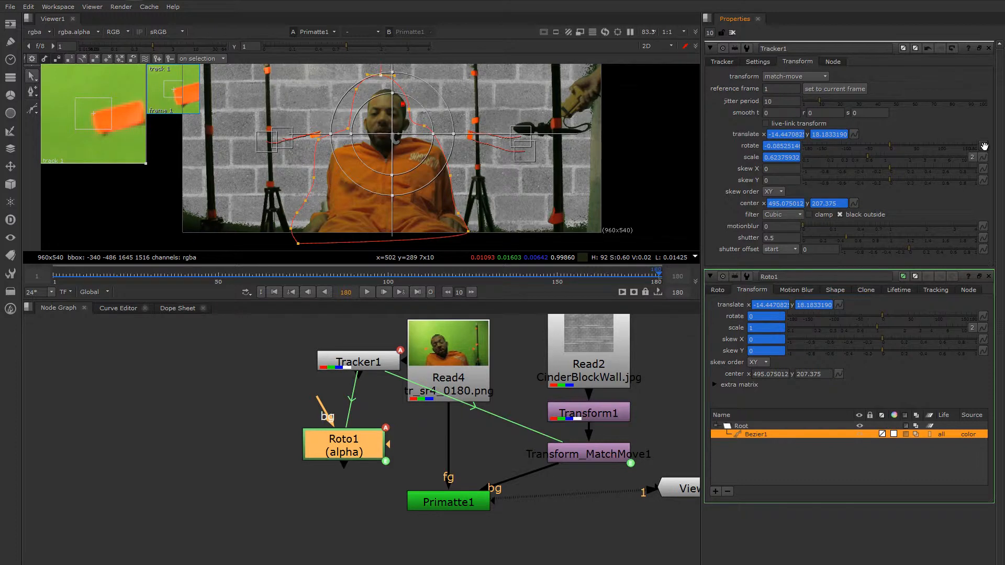
{"action": "left_click_drag", "start_coordinate": [984, 147], "coordinate": [984, 318]}
{"action": "left_click_drag", "start_coordinate": [984, 157], "coordinate": [984, 328]}
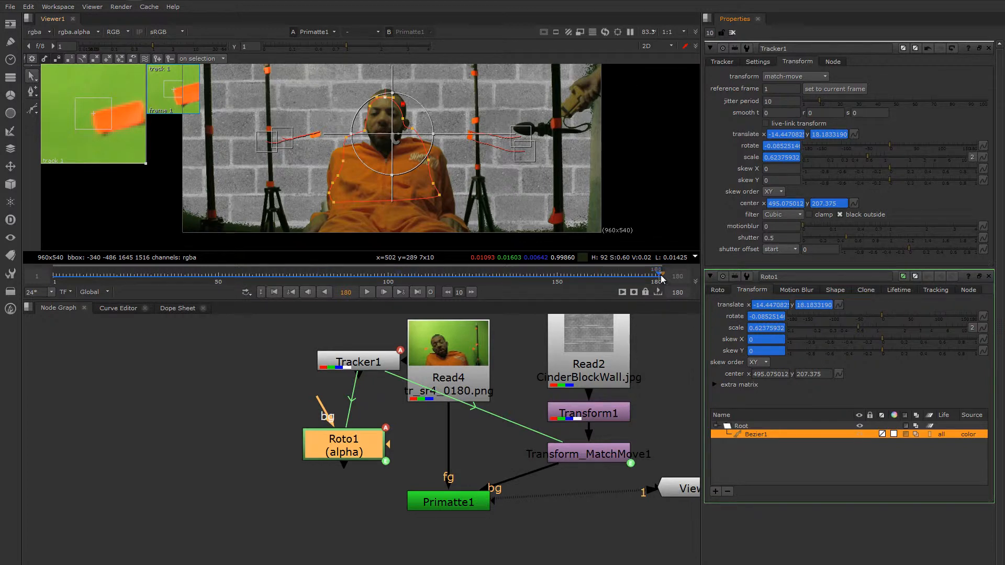
Compare how the linked Bezier follows the man at frames 1 and 180.
{"action": "left_click_drag", "start_coordinate": [661, 278], "coordinate": [55, 286]}
{"action": "scroll", "coordinate": [377, 172], "scroll_direction": "down", "scroll_amount": 3}
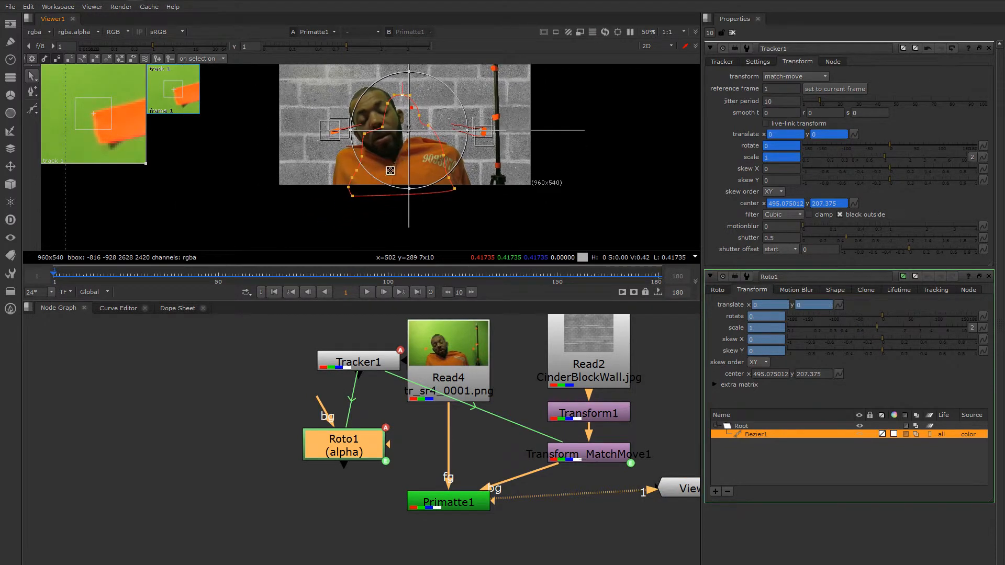
{"action": "scroll", "coordinate": [407, 188], "scroll_direction": "up", "scroll_amount": 2}
{"action": "mouse_move", "coordinate": [457, 178]}
{"action": "middle_mouse_down"}
{"action": "mouse_move", "coordinate": [452, 206]}
{"action": "mouse_move", "coordinate": [456, 187]}
{"action": "middle_mouse_up"}
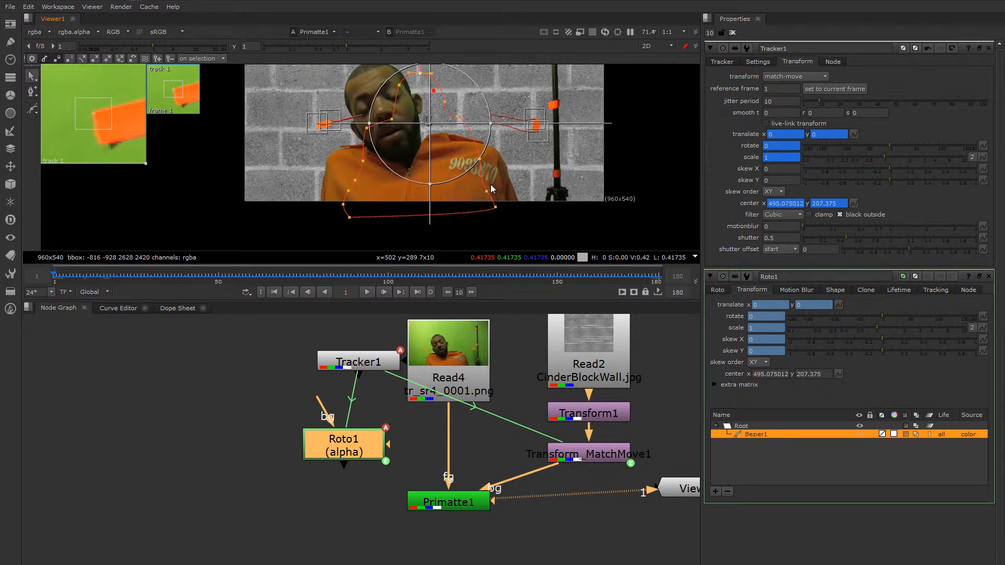
{"action": "left_click", "coordinate": [659, 281]}
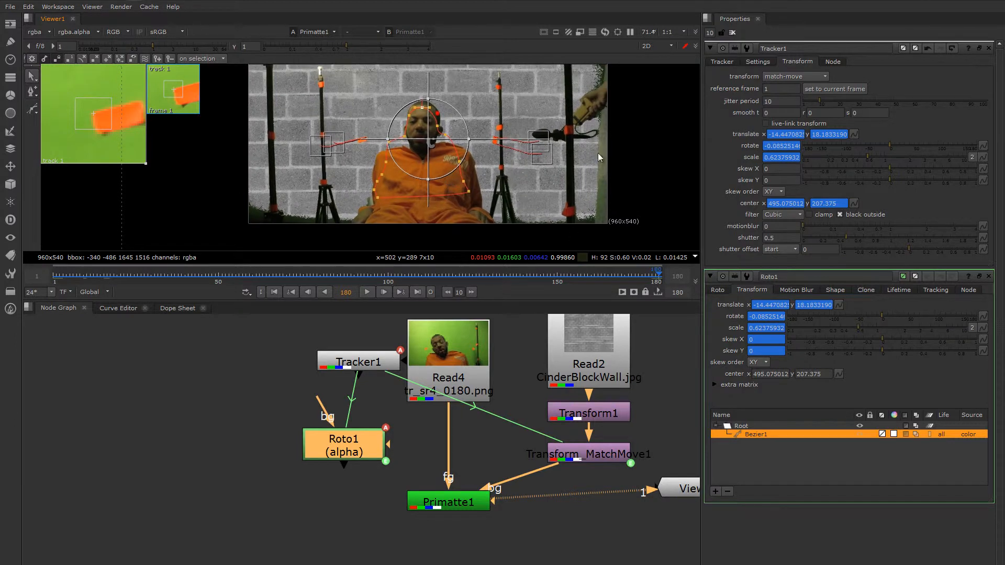
Reopen only Roto1's properties and select all points of the Bezier at frame 1, showing its spline key settings.
{"action": "left_click", "coordinate": [733, 32]}
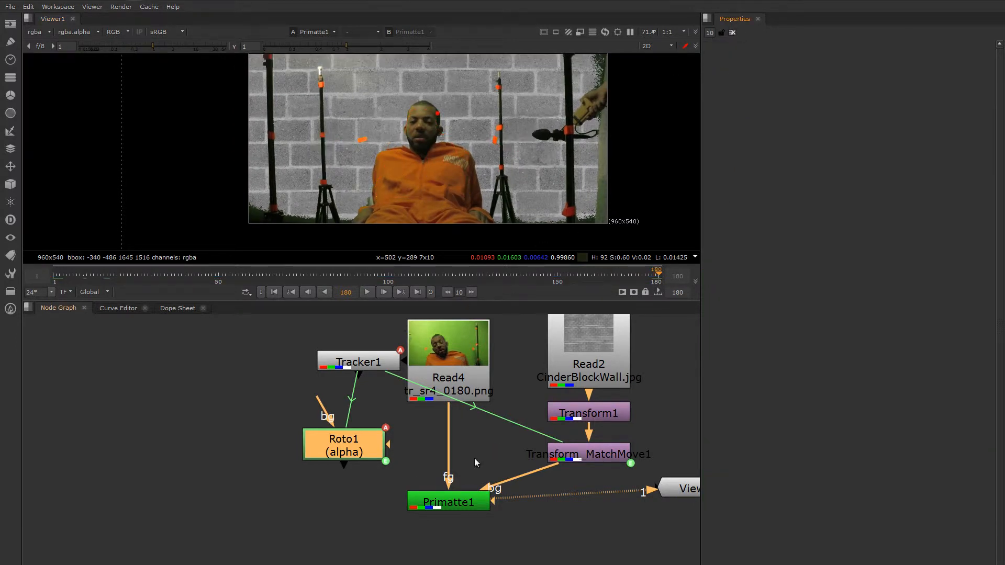
{"action": "double_click", "coordinate": [345, 451]}
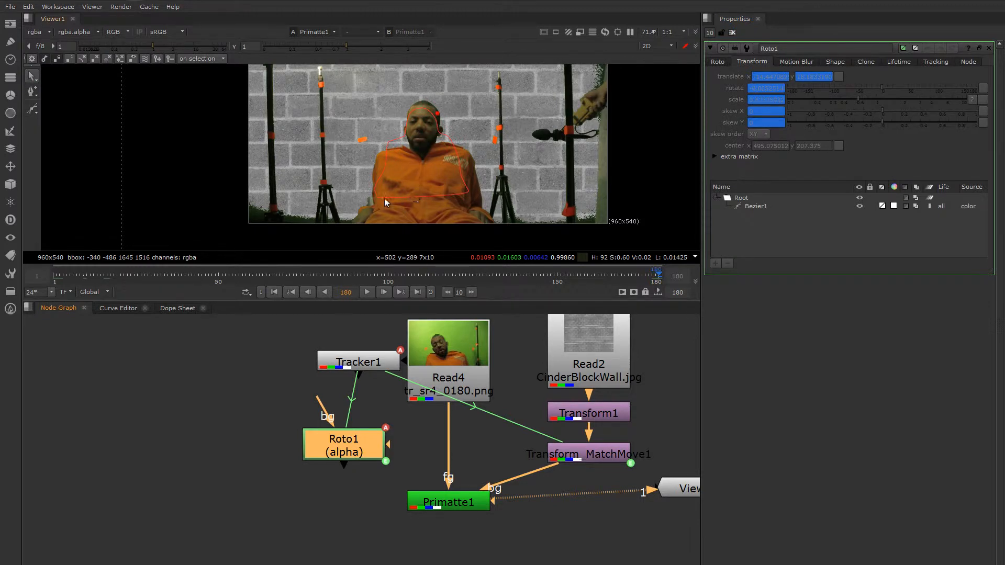
{"action": "left_click", "coordinate": [54, 277]}
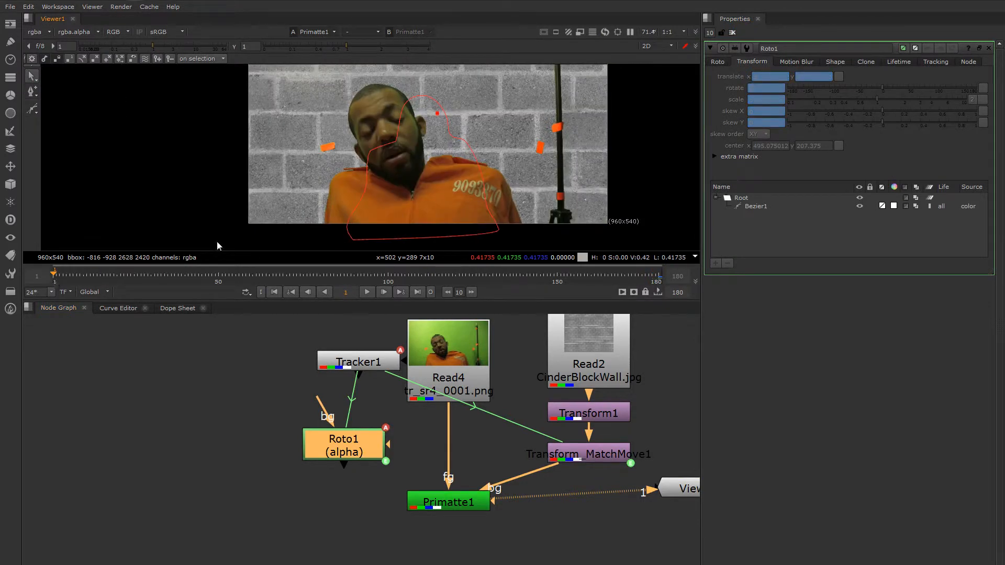
{"action": "scroll", "coordinate": [410, 173], "scroll_direction": "down", "scroll_amount": 3}
{"action": "left_click_drag", "start_coordinate": [382, 90], "coordinate": [473, 209]}
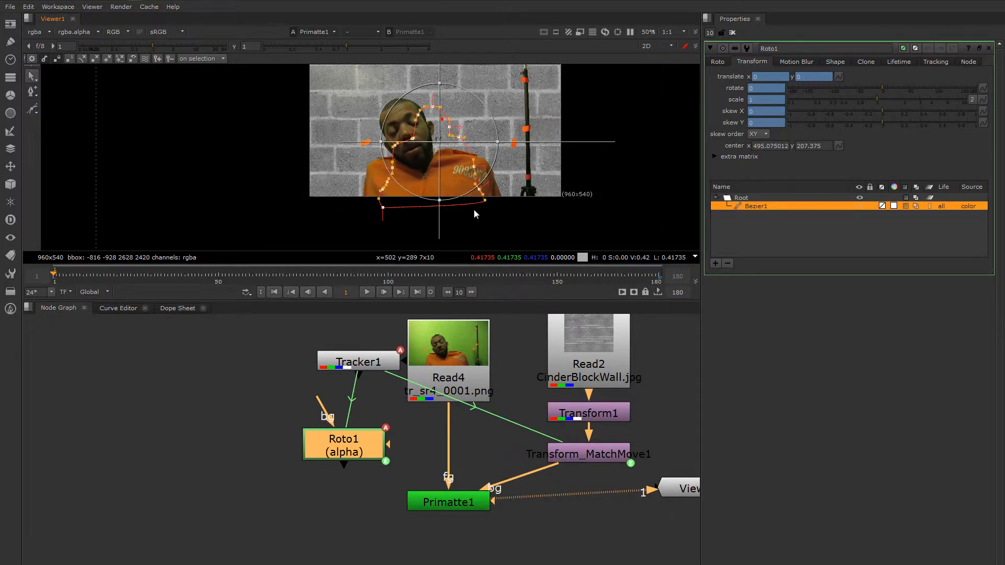
{"action": "left_click", "coordinate": [365, 224]}
{"action": "left_click", "coordinate": [399, 206]}
{"action": "left_click_drag", "start_coordinate": [341, 84], "coordinate": [505, 235]}
{"action": "left_click", "coordinate": [718, 62]}
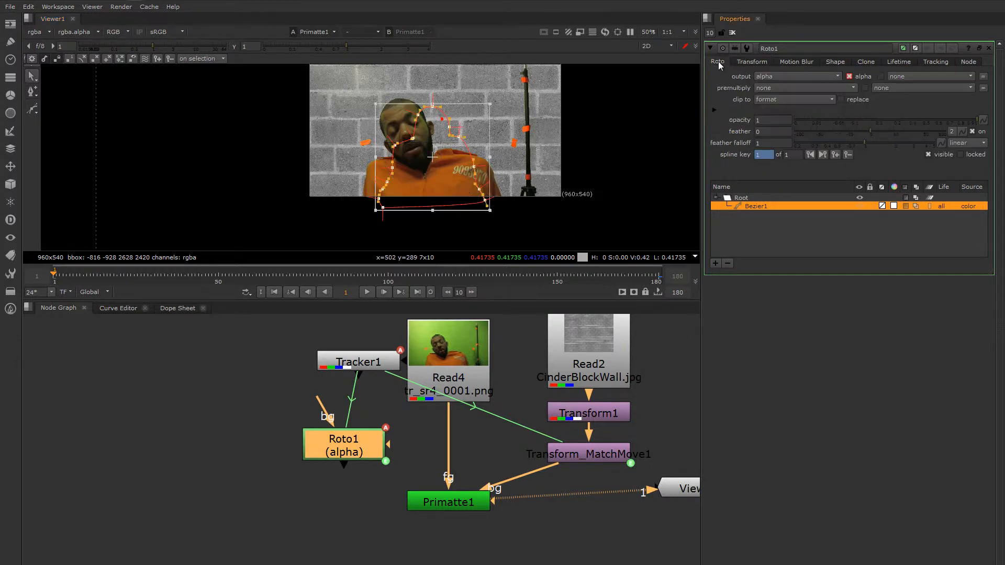
Scale the whole Bezier up at frame 1 and reposition it lower around the man, extending below the frame.
{"action": "scroll", "coordinate": [491, 212], "scroll_direction": "down", "scroll_amount": 1}
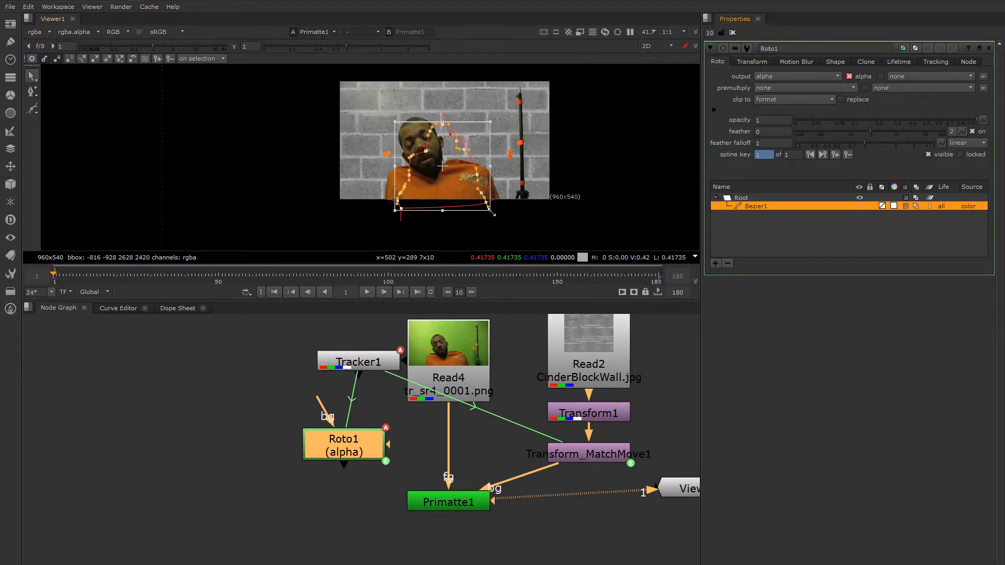
{"action": "left_click_drag", "start_coordinate": [491, 212], "coordinate": [542, 259]}
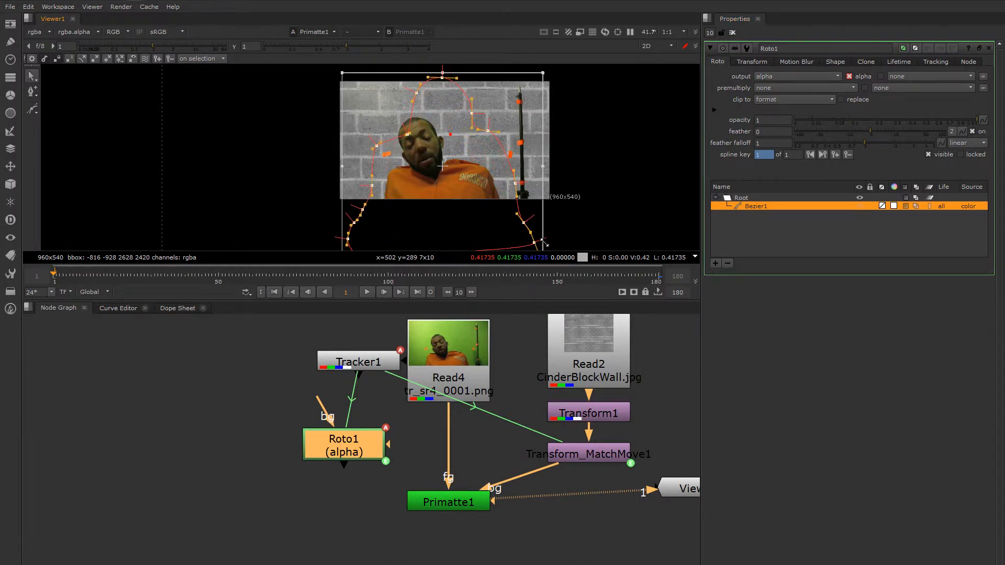
{"action": "left_click_drag", "start_coordinate": [442, 168], "coordinate": [436, 196]}
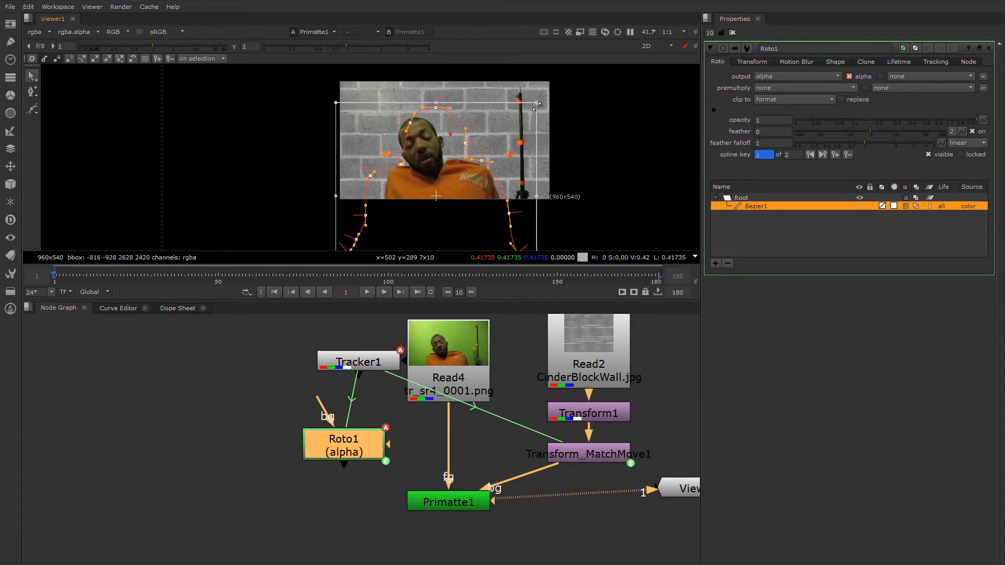
{"action": "left_click_drag", "start_coordinate": [534, 106], "coordinate": [521, 116]}
{"action": "left_click_drag", "start_coordinate": [436, 201], "coordinate": [436, 192]}
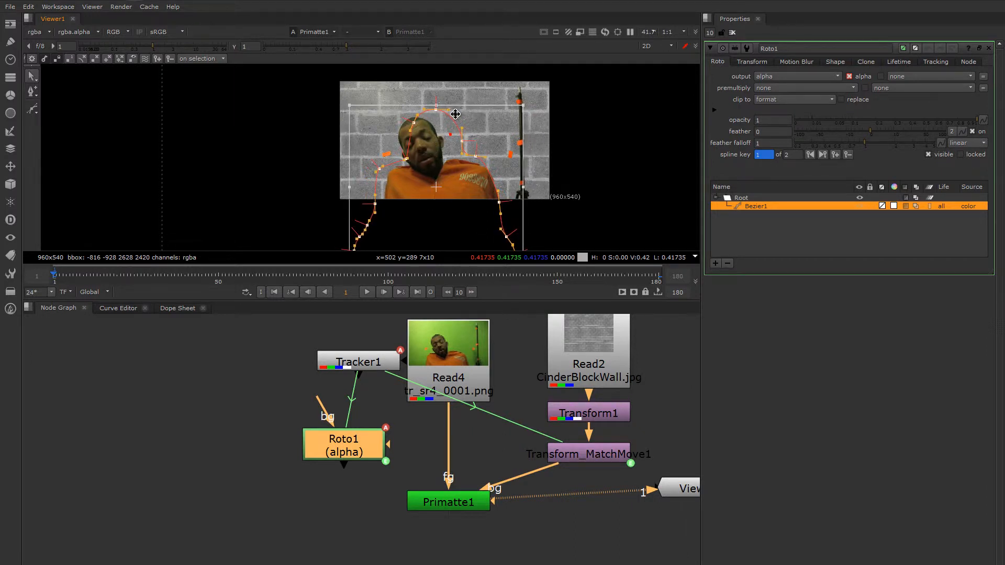
Reshape the Bezier's individual points around the man's tilted head and shoulder at frame 1.
{"action": "left_click", "coordinate": [453, 90]}
{"action": "left_click_drag", "start_coordinate": [414, 123], "coordinate": [401, 163]}
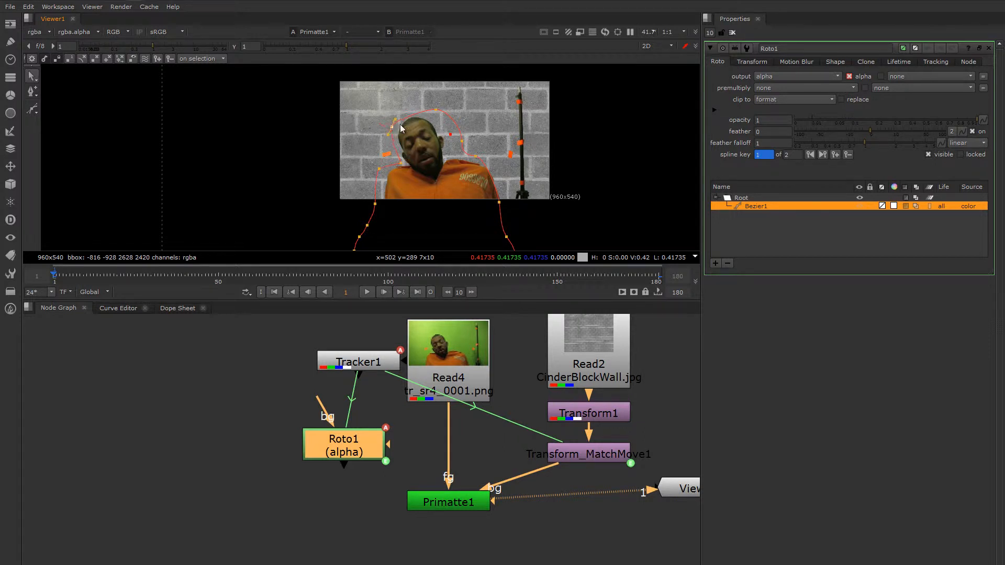
{"action": "left_click_drag", "start_coordinate": [436, 110], "coordinate": [419, 111]}
{"action": "left_click_drag", "start_coordinate": [461, 140], "coordinate": [479, 155]}
{"action": "left_click_drag", "start_coordinate": [498, 202], "coordinate": [520, 250]}
Delete the Bezier's spline key at frame 180 and refit the points beside his head at an earlier frame.
{"action": "left_click", "coordinate": [822, 154]}
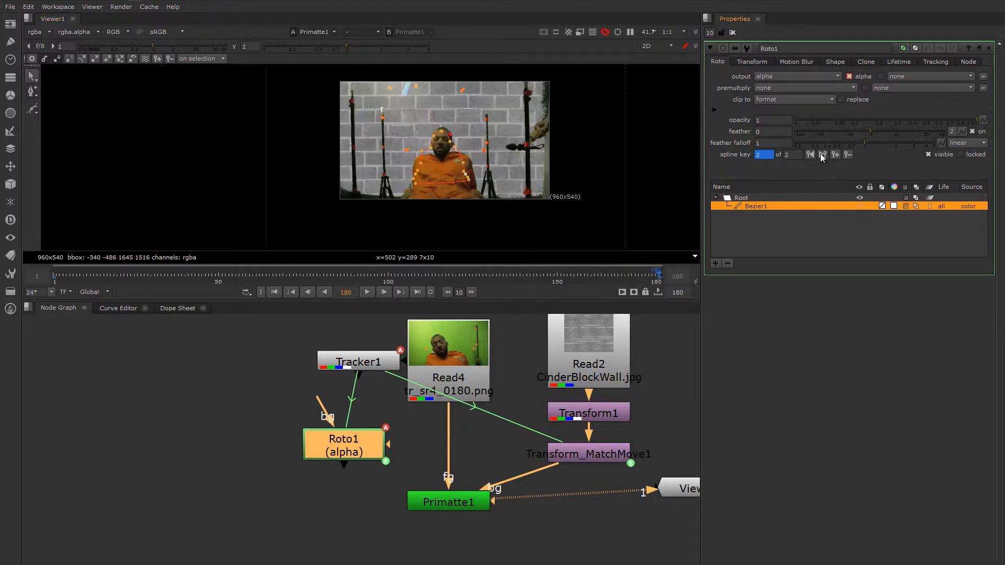
{"action": "left_click", "coordinate": [846, 155]}
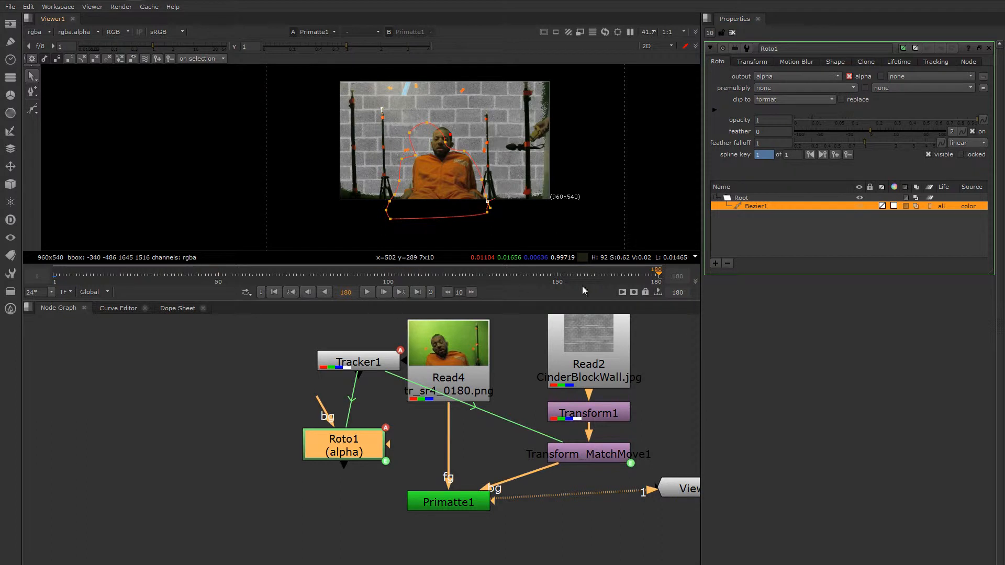
{"action": "left_click", "coordinate": [439, 275]}
{"action": "left_click_drag", "start_coordinate": [410, 275], "coordinate": [121, 299]}
{"action": "left_click_drag", "start_coordinate": [448, 141], "coordinate": [459, 147]}
{"action": "left_click_drag", "start_coordinate": [420, 112], "coordinate": [401, 126]}
Tighten the Bezier around the man's head, shoulders and sides at frame 146 and adjust its lower corner at frame 179.
{"action": "left_click_drag", "start_coordinate": [127, 277], "coordinate": [544, 287]}
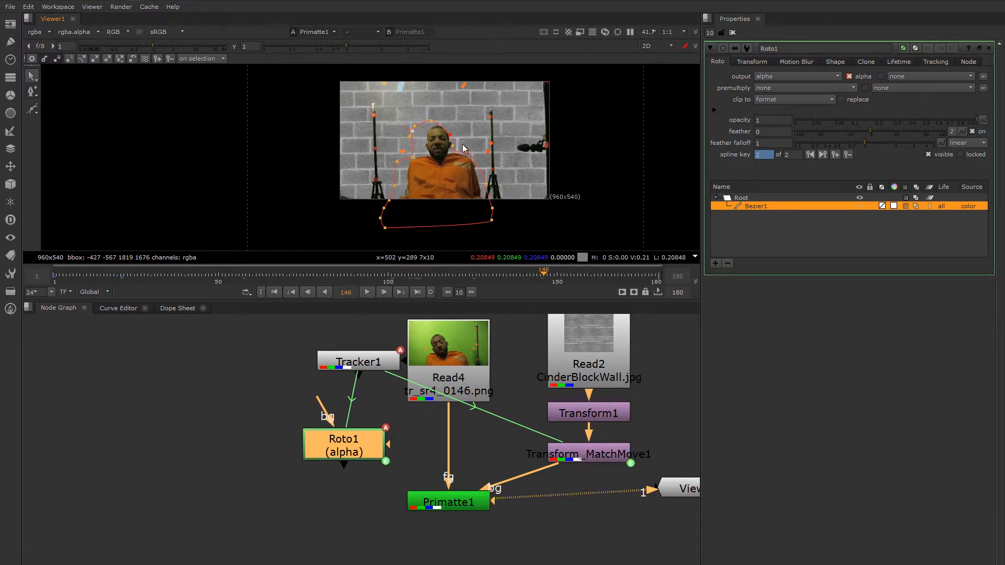
{"action": "left_click_drag", "start_coordinate": [452, 146], "coordinate": [421, 129]}
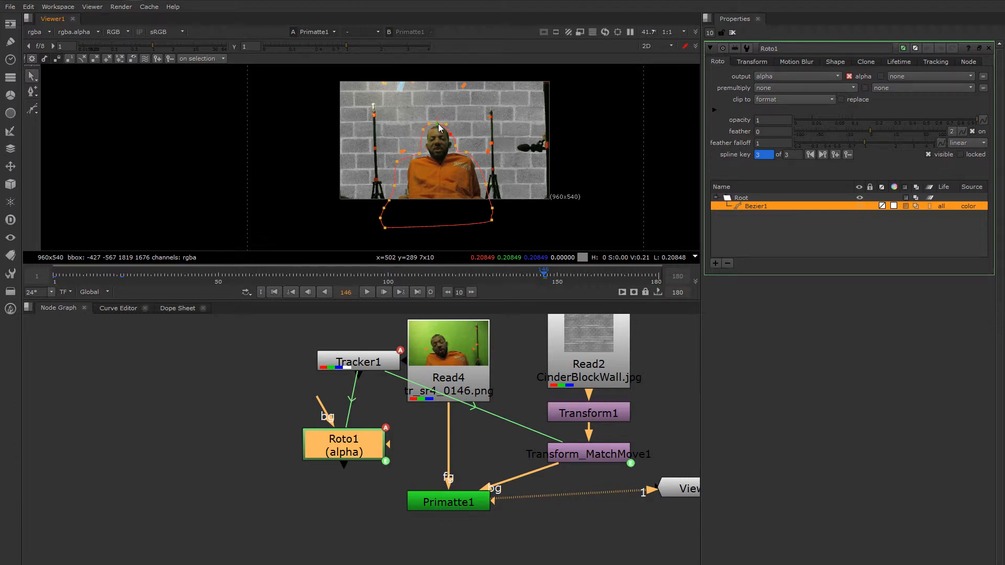
{"action": "scroll", "coordinate": [476, 194], "scroll_direction": "up", "scroll_amount": 3}
{"action": "left_click_drag", "start_coordinate": [493, 179], "coordinate": [490, 180]}
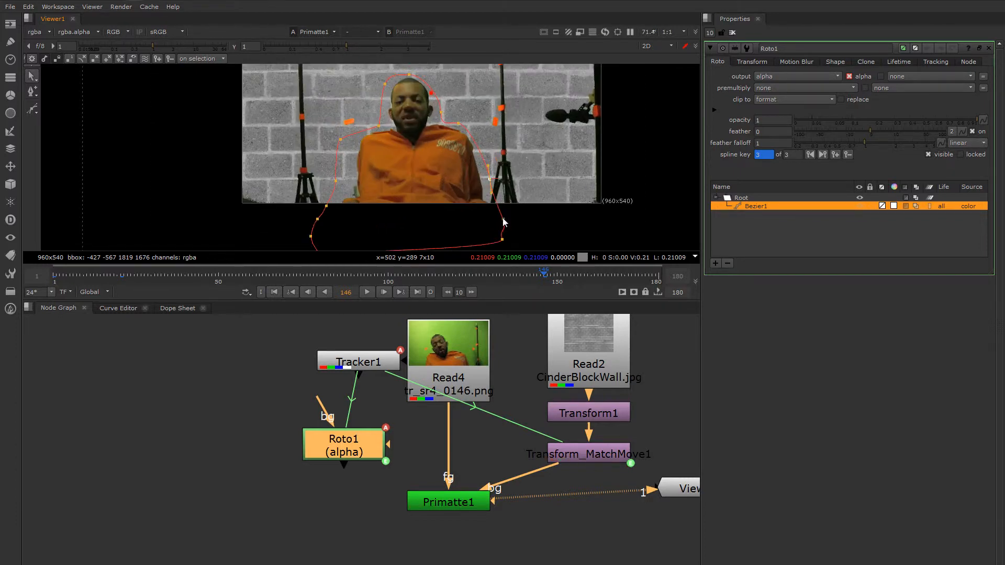
{"action": "left_click_drag", "start_coordinate": [503, 219], "coordinate": [494, 224]}
{"action": "mouse_move", "coordinate": [326, 206]}
{"action": "left_mouse_down"}
{"action": "mouse_move", "coordinate": [337, 213]}
{"action": "mouse_move", "coordinate": [338, 182]}
{"action": "mouse_move", "coordinate": [334, 216]}
{"action": "left_mouse_up"}
{"action": "left_click_drag", "start_coordinate": [340, 139], "coordinate": [355, 136]}
{"action": "left_click_drag", "start_coordinate": [541, 273], "coordinate": [655, 294]}
{"action": "mouse_move", "coordinate": [488, 213]}
{"action": "left_mouse_down"}
{"action": "mouse_move", "coordinate": [498, 217]}
{"action": "mouse_move", "coordinate": [484, 200]}
{"action": "left_mouse_up"}
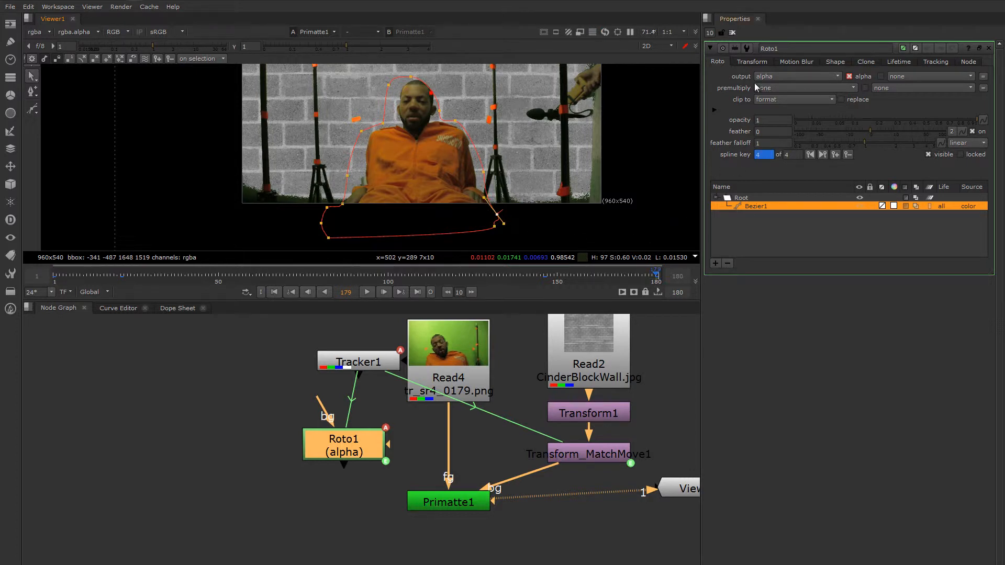
Review the linked shape against Tracker1's transform values between frames 123 and 176.
{"action": "double_click", "coordinate": [361, 369]}
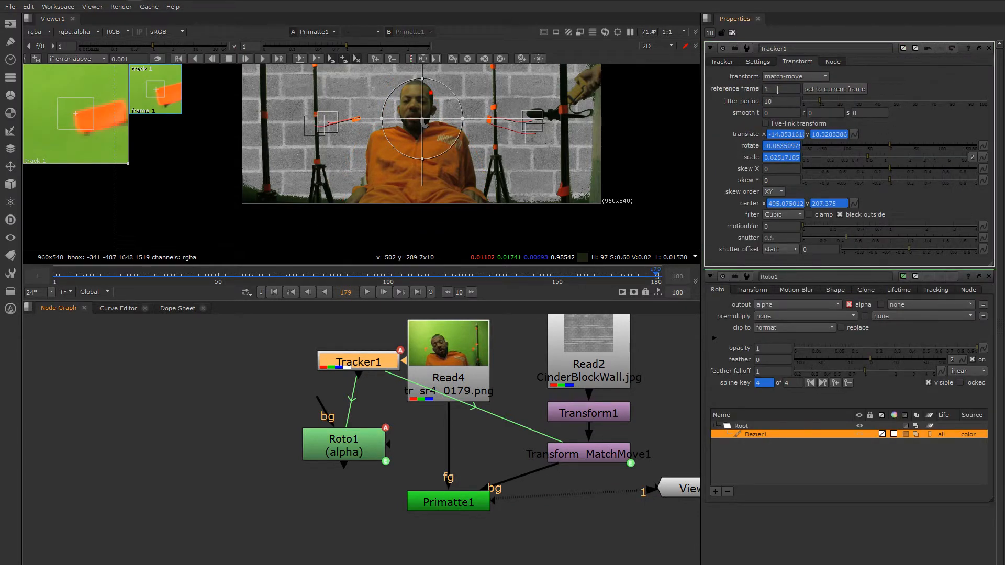
{"action": "left_click_drag", "start_coordinate": [656, 277], "coordinate": [465, 279]}
{"action": "left_click_drag", "start_coordinate": [354, 462], "coordinate": [354, 459]}
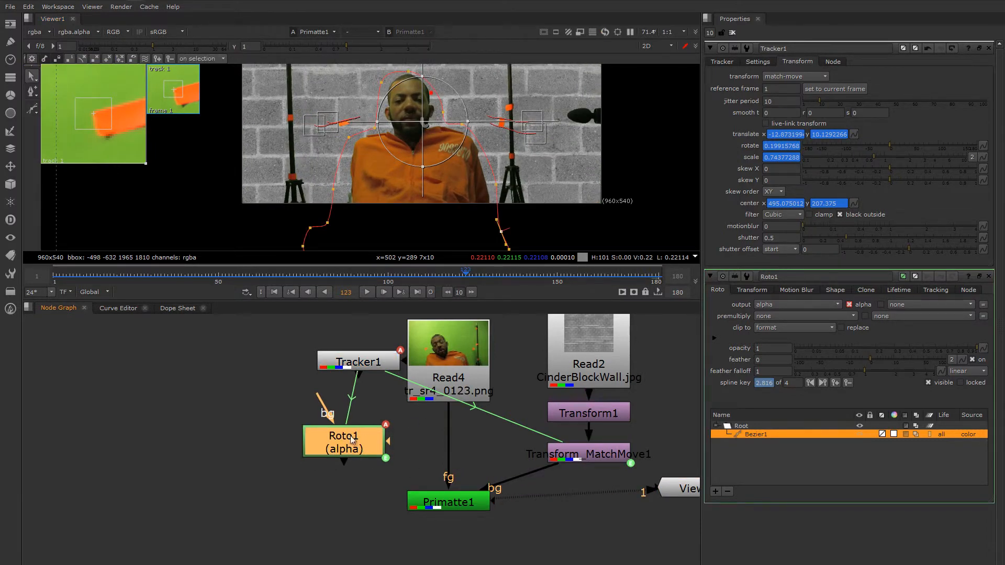
{"action": "left_click_drag", "start_coordinate": [459, 272], "coordinate": [595, 284]}
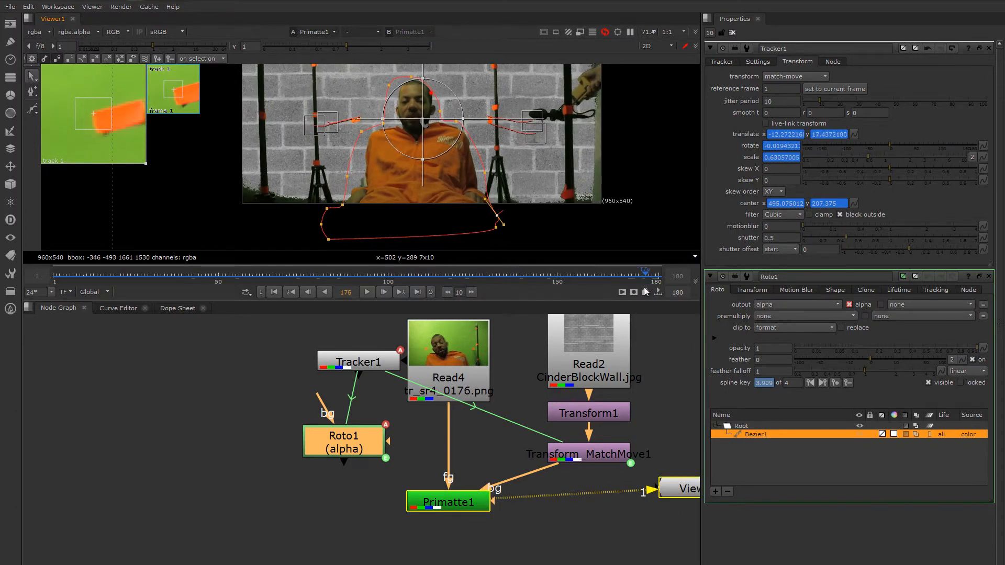
Insert Roto1 between Read4 and Primatte1's foreground input, leaving only Roto1's properties open.
{"action": "left_click", "coordinate": [733, 33]}
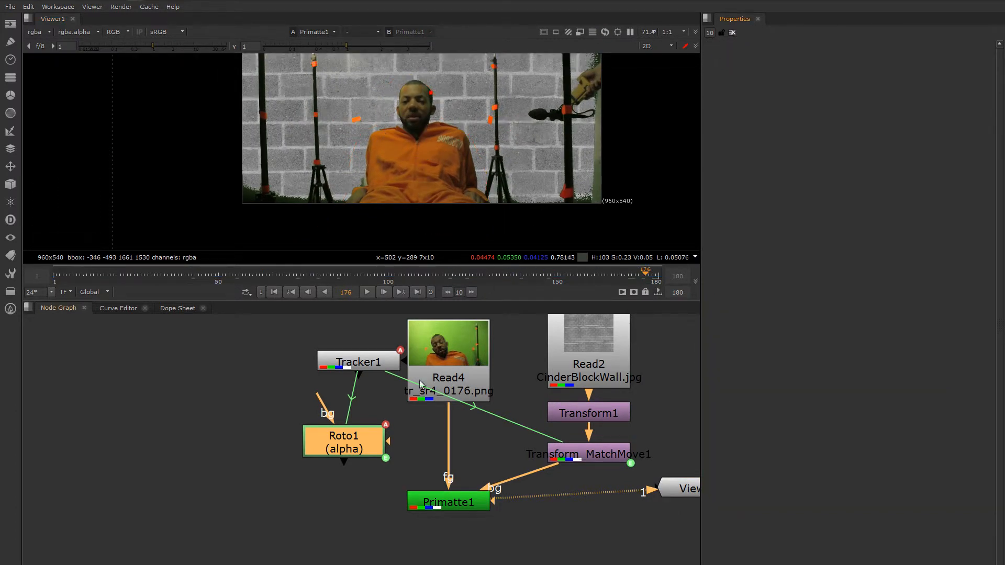
{"action": "left_click_drag", "start_coordinate": [339, 448], "coordinate": [449, 453]}
{"action": "double_click", "coordinate": [449, 454]}
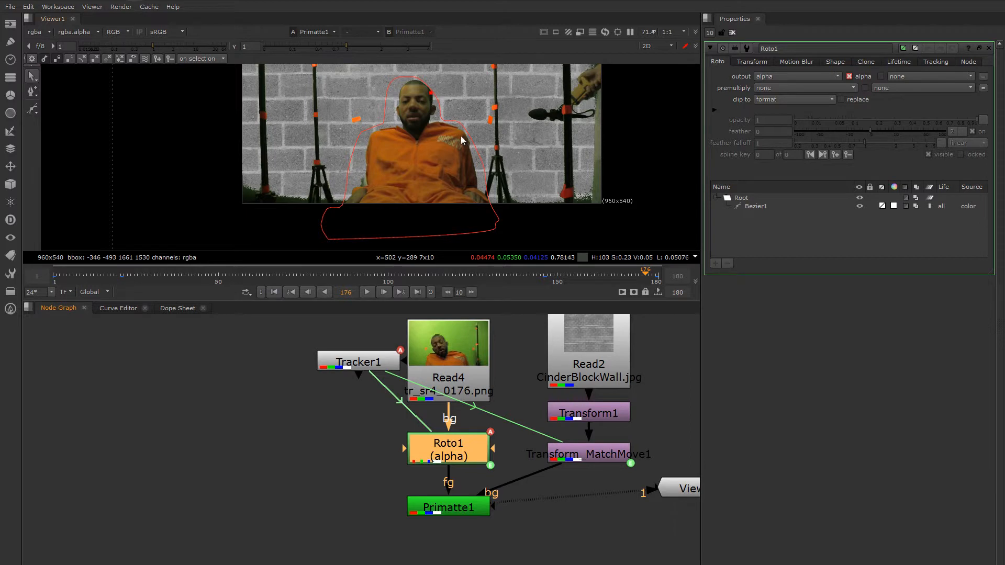
Add a point to Roto1's Bezier beside the man's head at frame 176.
{"action": "scroll", "coordinate": [461, 137], "scroll_direction": "up", "scroll_amount": 3}
{"action": "left_click", "coordinate": [406, 87]}
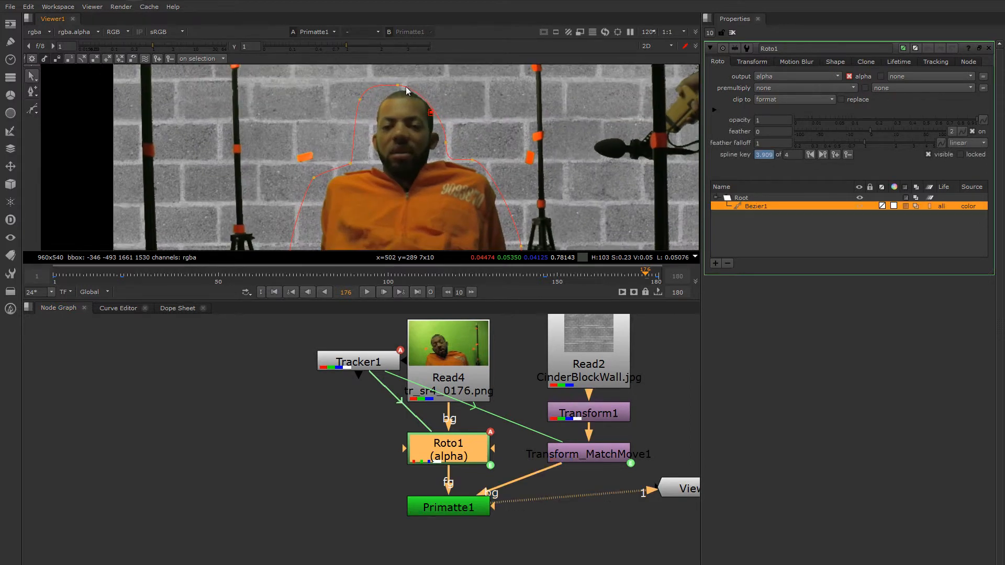
{"action": "left_click", "coordinate": [443, 140], "text": "ctrl+alt"}
Set Primatte1's mask channel to rgba.alpha so the roto shape masks the key.
{"action": "double_click", "coordinate": [453, 506]}
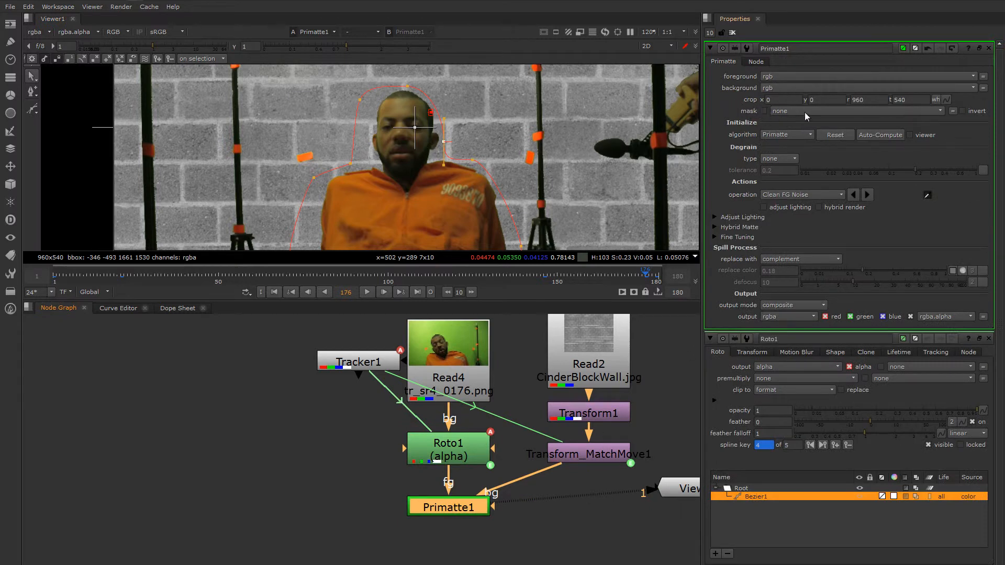
{"action": "left_click", "coordinate": [790, 111]}
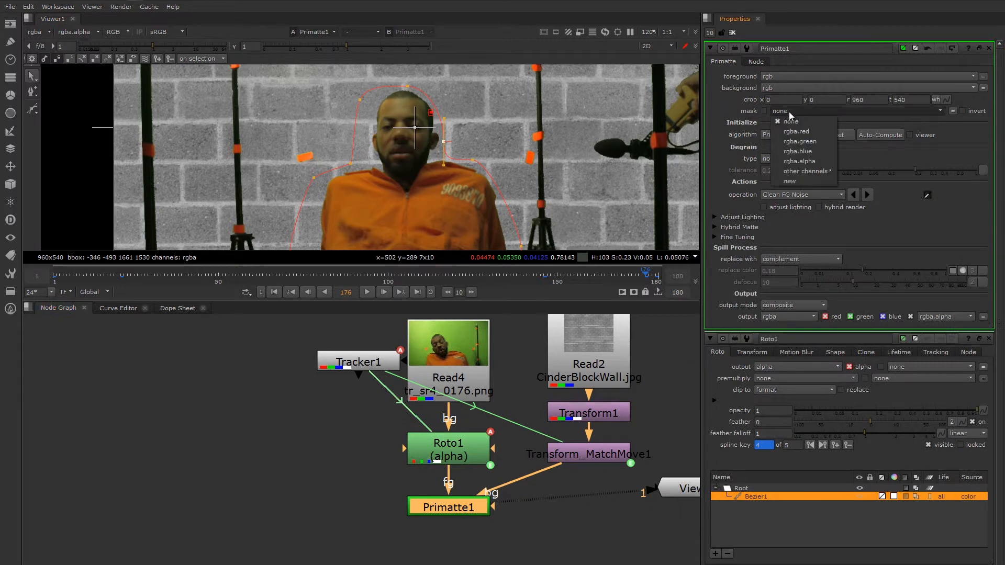
{"action": "left_click", "coordinate": [810, 163]}
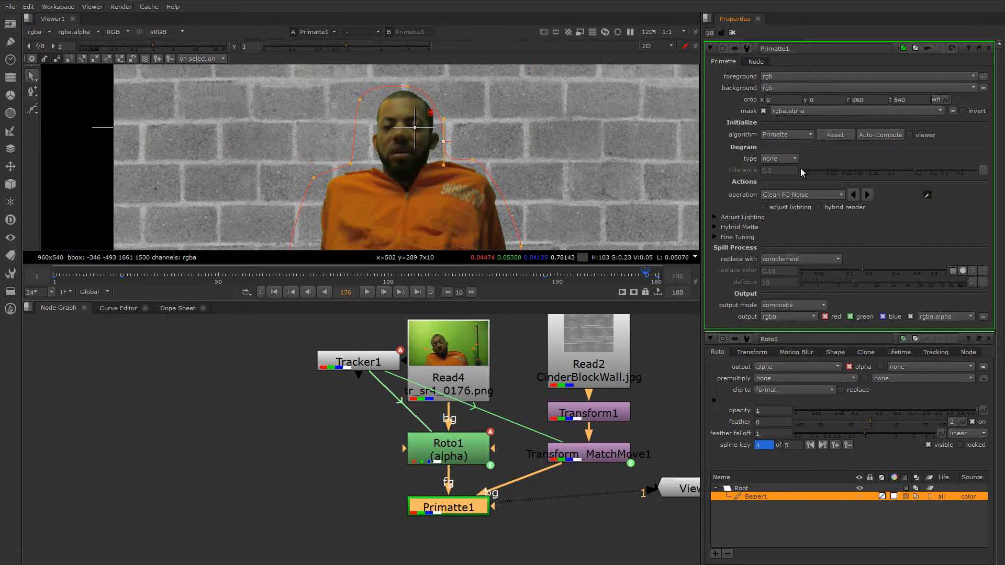
Adjust the Bezier's lower points beside the man's hand at frame 179 to cut out the leftover dark stand leg.
{"action": "scroll", "coordinate": [486, 175], "scroll_direction": "down", "scroll_amount": 4}
{"action": "middle_click_drag", "start_coordinate": [485, 176], "coordinate": [487, 154]}
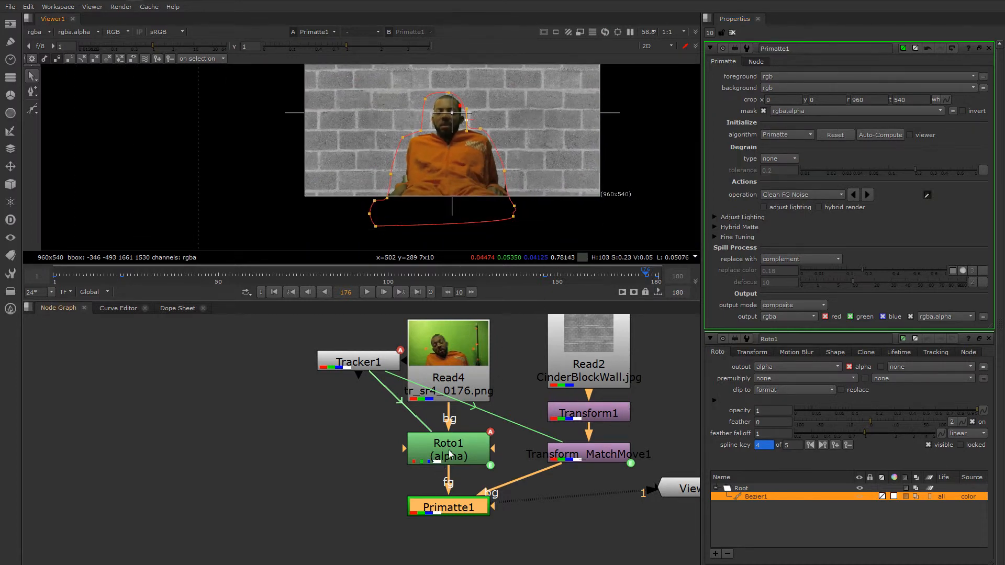
{"action": "left_click_drag", "start_coordinate": [350, 275], "coordinate": [658, 294]}
{"action": "scroll", "coordinate": [563, 210], "scroll_direction": "up", "scroll_amount": 2}
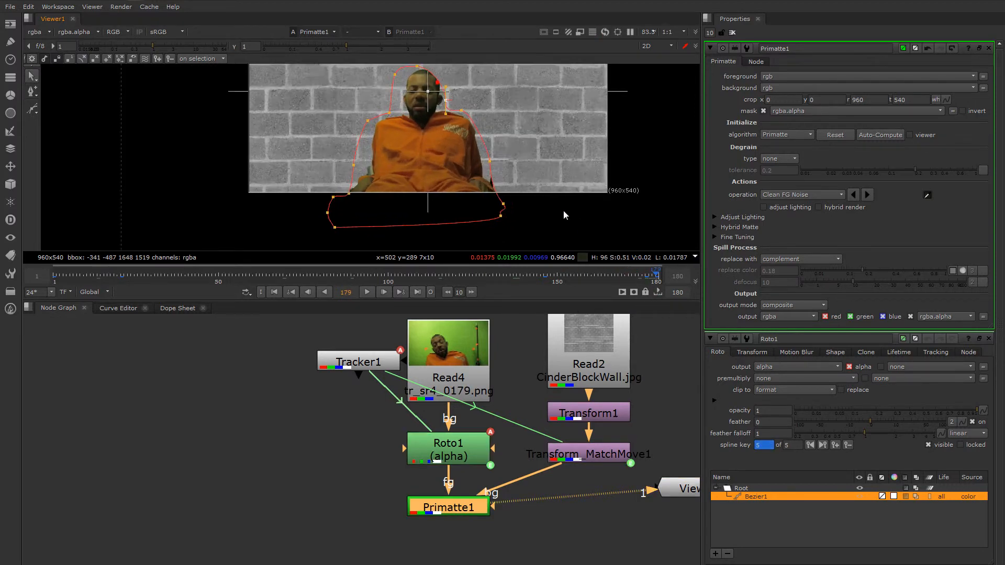
{"action": "scroll", "coordinate": [471, 173], "scroll_direction": "up", "scroll_amount": 3}
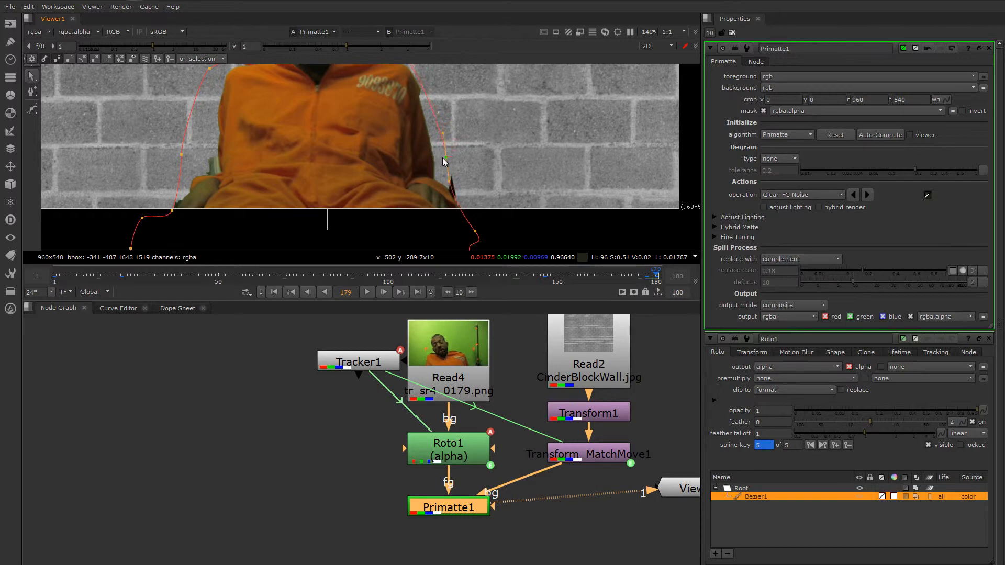
{"action": "left_click_drag", "start_coordinate": [443, 159], "coordinate": [443, 162]}
{"action": "left_click_drag", "start_coordinate": [475, 233], "coordinate": [481, 234]}
{"action": "mouse_move", "coordinate": [456, 199]}
{"action": "left_mouse_down"}
{"action": "mouse_move", "coordinate": [445, 178]}
{"action": "mouse_move", "coordinate": [444, 190]}
{"action": "left_mouse_up"}
Tighten the Bezier at both of the man's shoulders and along his arm at frame 179.
{"action": "middle_click_drag", "start_coordinate": [446, 140], "coordinate": [475, 204]}
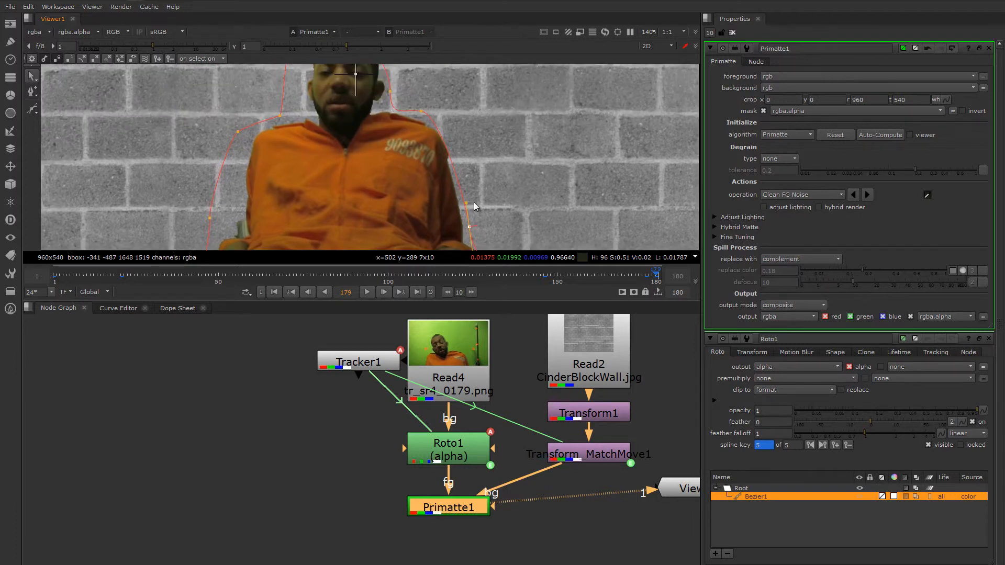
{"action": "left_click_drag", "start_coordinate": [425, 116], "coordinate": [433, 121]}
{"action": "middle_click_drag", "start_coordinate": [443, 144], "coordinate": [507, 143]}
{"action": "left_click_drag", "start_coordinate": [303, 130], "coordinate": [311, 130]}
{"action": "middle_click_drag", "start_coordinate": [330, 139], "coordinate": [378, 103]}
{"action": "left_click_drag", "start_coordinate": [323, 181], "coordinate": [339, 184]}
Reshape the Bezier's points above the man's head at frame 179 to follow his head more closely.
{"action": "scroll", "coordinate": [354, 169], "scroll_direction": "down", "scroll_amount": 3}
{"action": "middle_click_drag", "start_coordinate": [386, 154], "coordinate": [374, 198]}
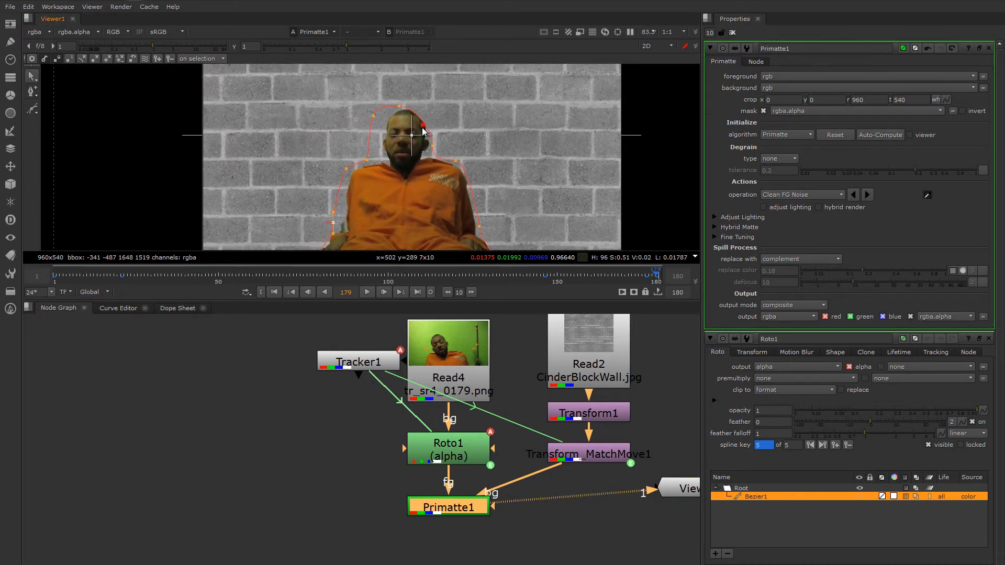
{"action": "scroll", "coordinate": [426, 124], "scroll_direction": "up", "scroll_amount": 4}
{"action": "left_click_drag", "start_coordinate": [373, 89], "coordinate": [390, 93]}
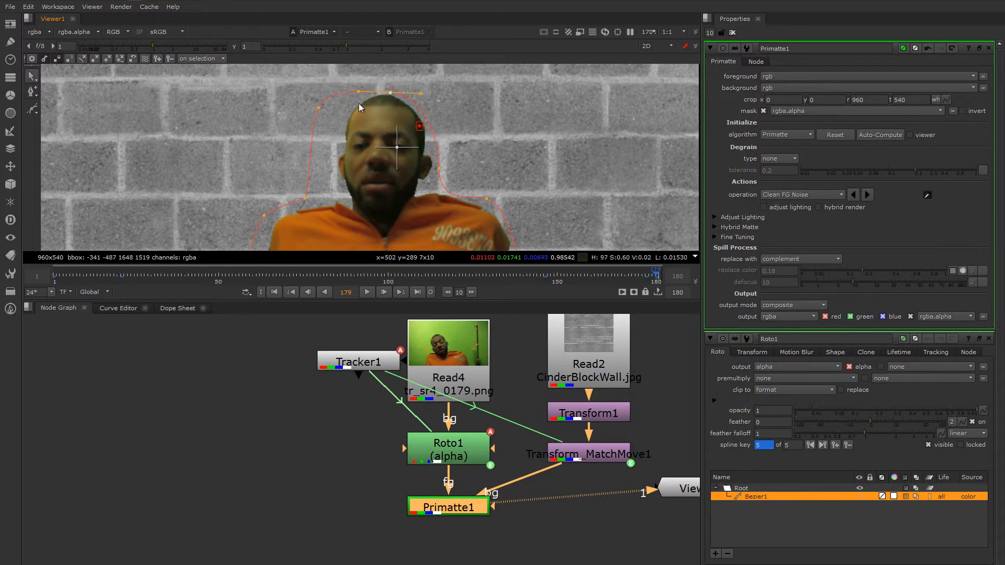
{"action": "left_click_drag", "start_coordinate": [319, 108], "coordinate": [337, 111]}
{"action": "scroll", "coordinate": [365, 123], "scroll_direction": "down", "scroll_amount": 3}
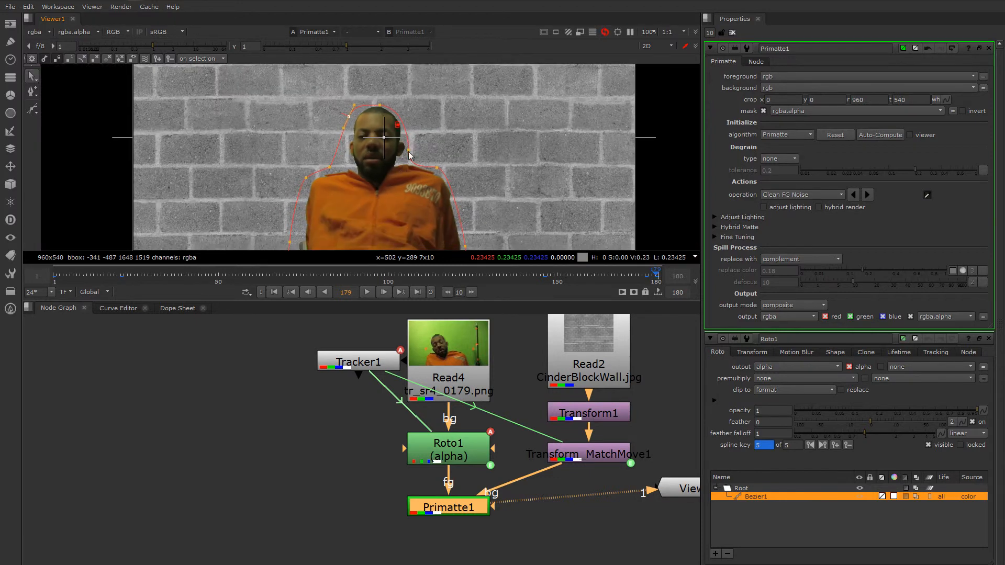
Review the masked composite at frame 80 and through to frame 127 with all node properties closed.
{"action": "middle_click_drag", "start_coordinate": [471, 180], "coordinate": [484, 150]}
{"action": "left_click_drag", "start_coordinate": [656, 276], "coordinate": [320, 277]}
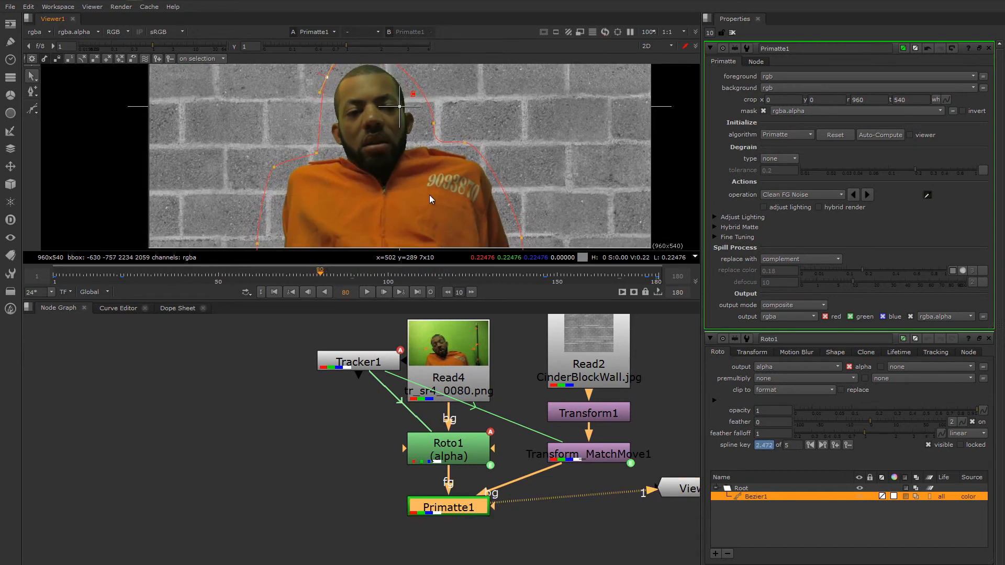
{"action": "scroll", "coordinate": [442, 182], "scroll_direction": "down", "scroll_amount": 3}
{"action": "middle_click_drag", "start_coordinate": [441, 182], "coordinate": [427, 227]}
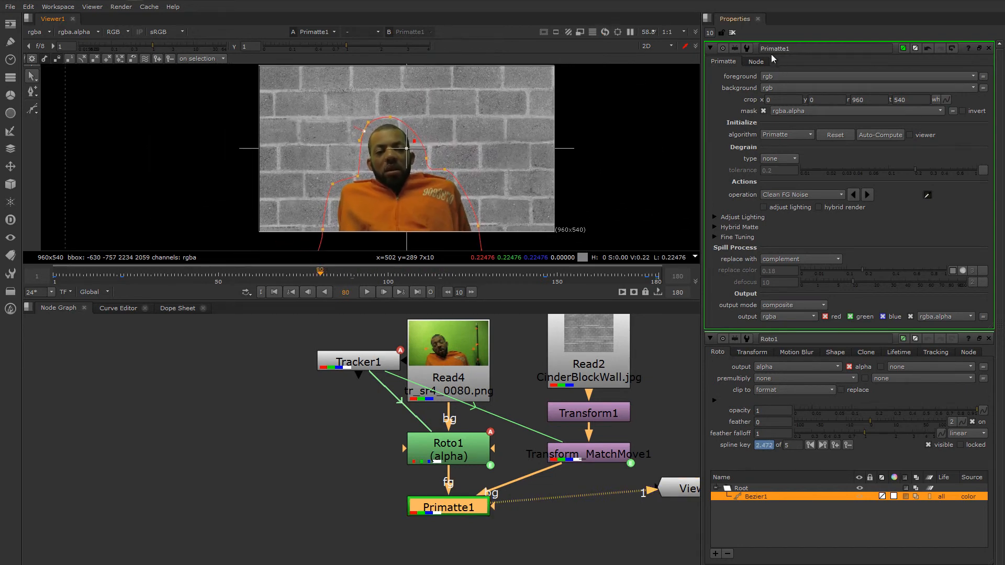
{"action": "left_click", "coordinate": [733, 33]}
{"action": "scroll", "coordinate": [479, 124], "scroll_direction": "down", "scroll_amount": 4}
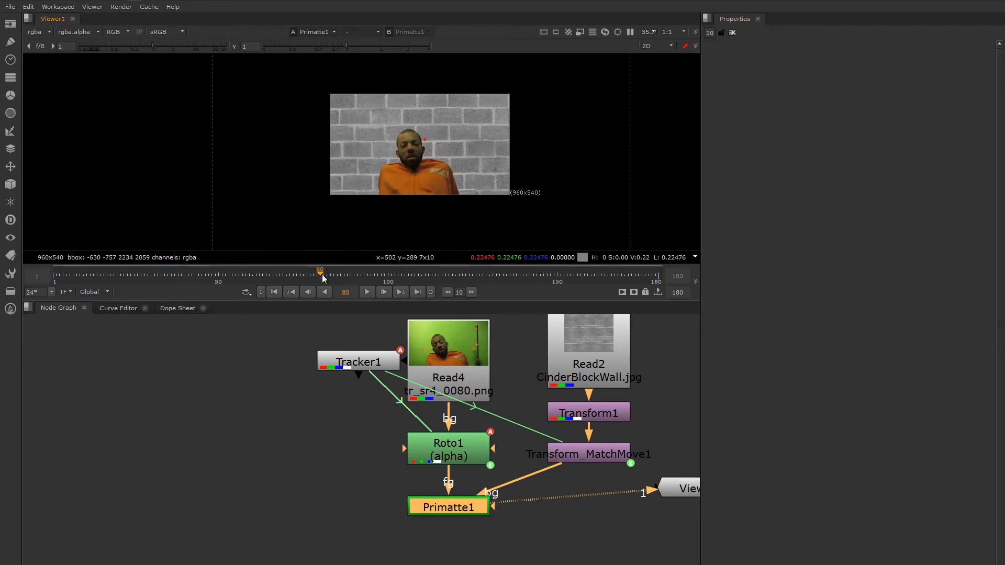
{"action": "left_click_drag", "start_coordinate": [322, 274], "coordinate": [422, 276]}
{"action": "left_click_drag", "start_coordinate": [199, 277], "coordinate": [479, 291]}
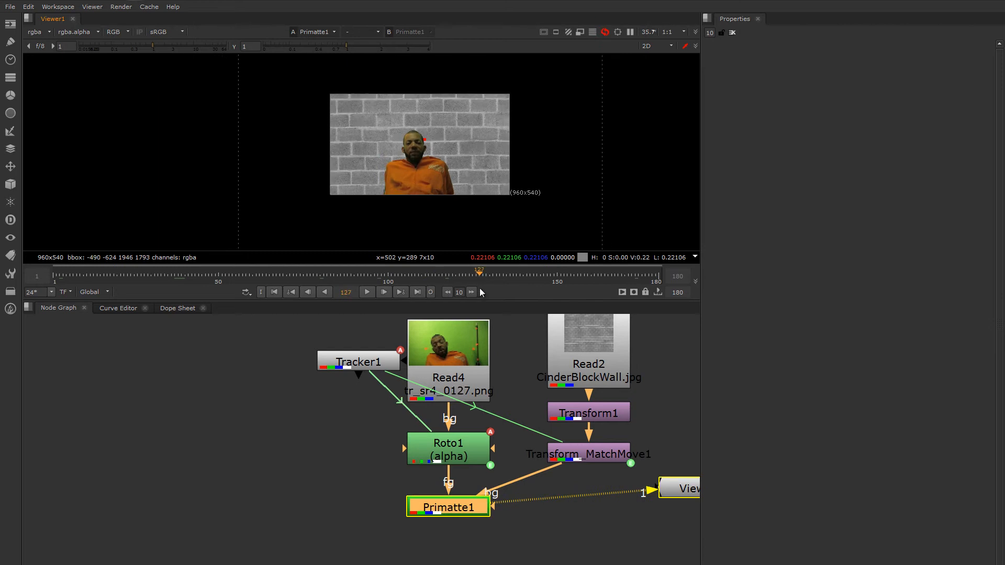
Move the Tracker1 node slightly lower beside Read4 in the node graph.
{"action": "left_click", "coordinate": [552, 431]}
{"action": "middle_click_drag", "start_coordinate": [552, 433], "coordinate": [458, 418]}
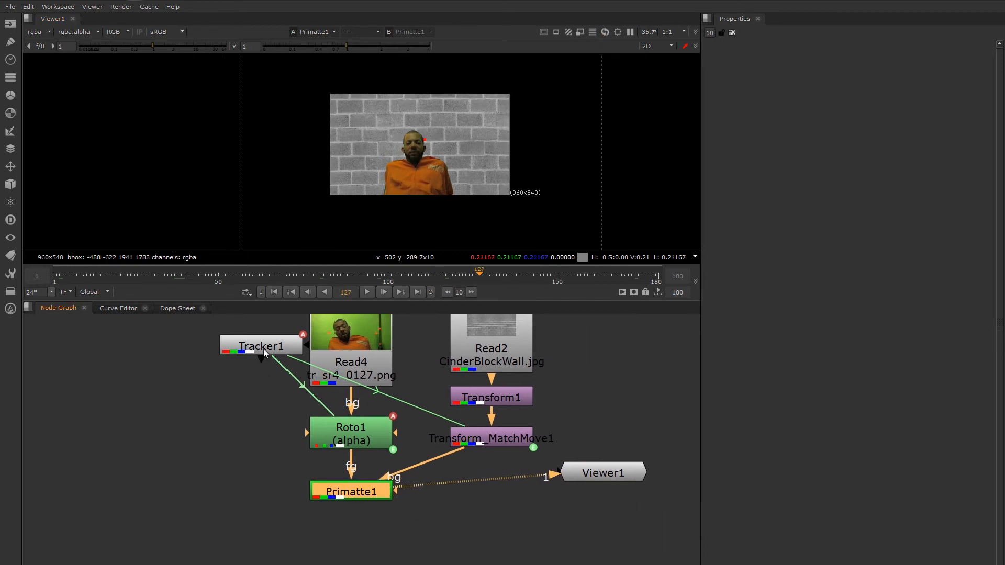
{"action": "left_click", "coordinate": [272, 347]}
{"action": "left_click_drag", "start_coordinate": [271, 347], "coordinate": [269, 363]}
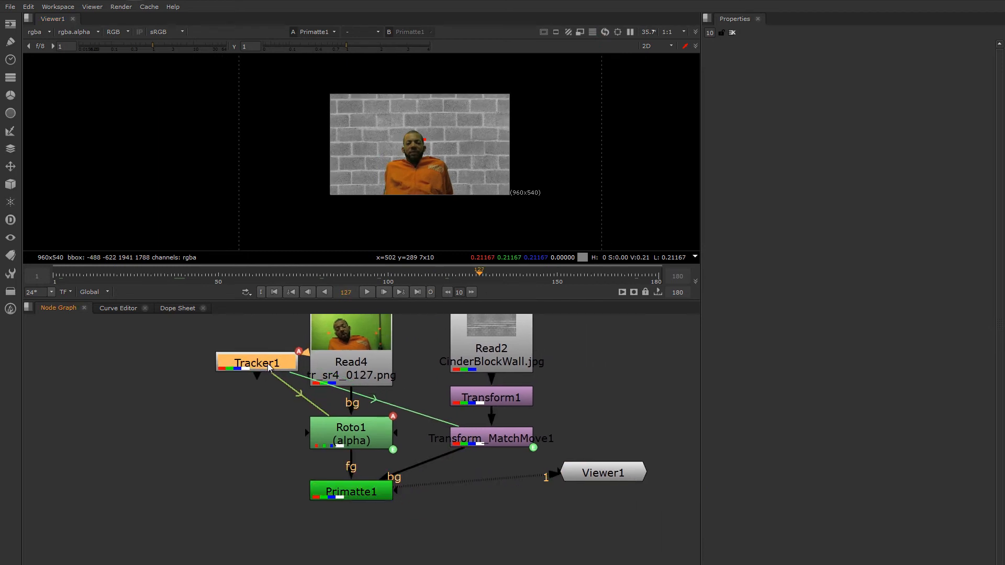
Examine Tracker1's four tracks over the composite from frame 127 to 179, closing its properties when finished.
{"action": "double_click", "coordinate": [268, 362]}
{"action": "left_click", "coordinate": [722, 62]}
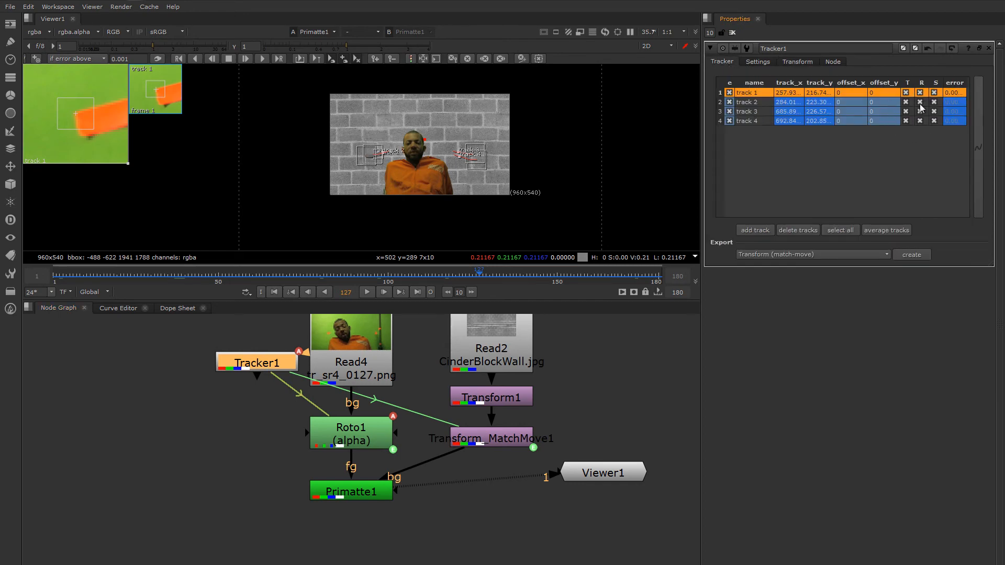
{"action": "scroll", "coordinate": [411, 148], "scroll_direction": "up", "scroll_amount": 4}
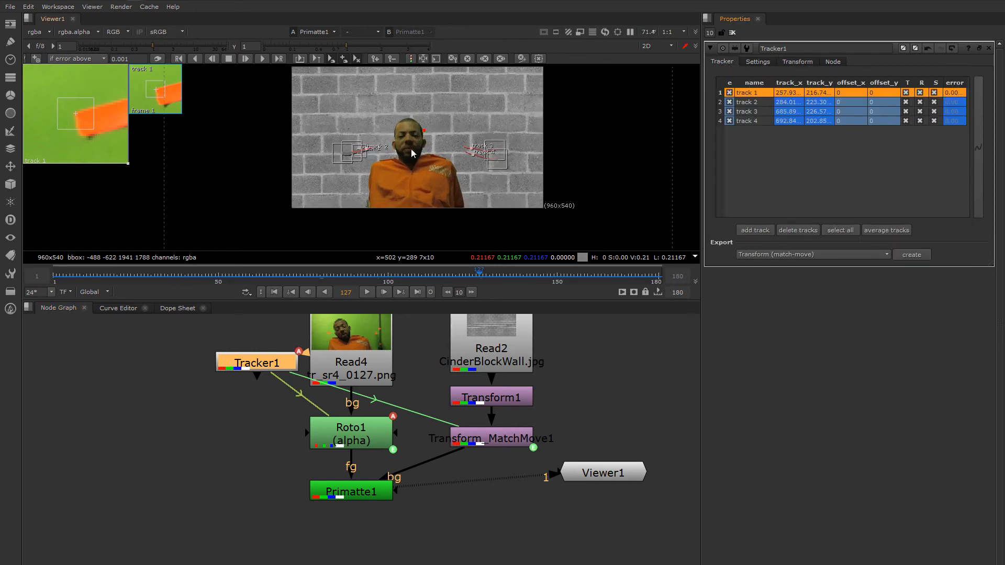
{"action": "left_click_drag", "start_coordinate": [498, 278], "coordinate": [656, 274]}
{"action": "left_click", "coordinate": [732, 33]}
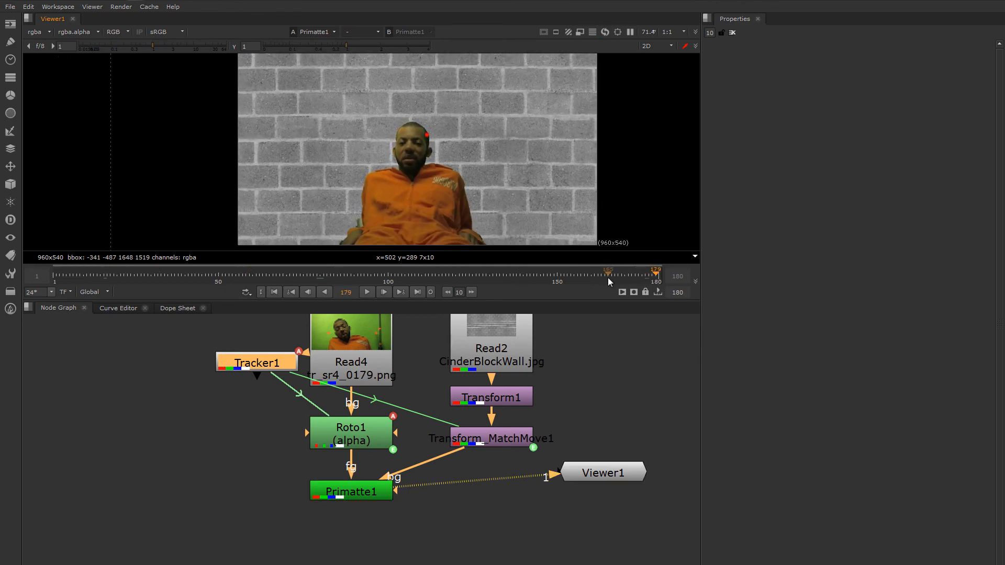